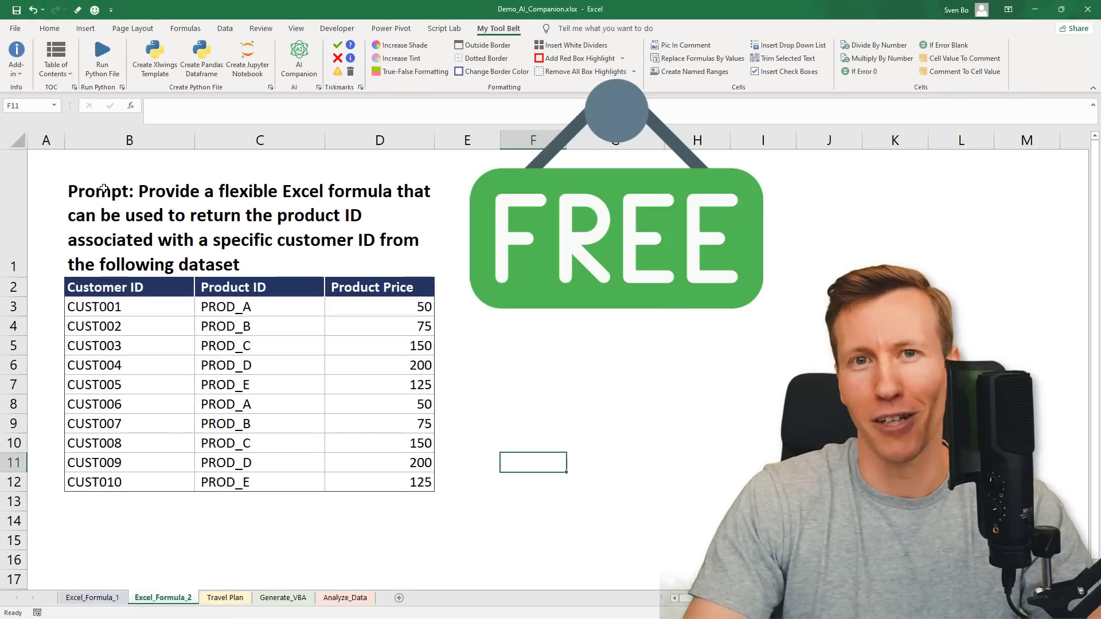
- Send the VLOOKUP prompt and customer table B1:D12 to the AI Companion
{"action": "left_click_drag", "start_coordinate": [103, 188], "coordinate": [200, 478]}
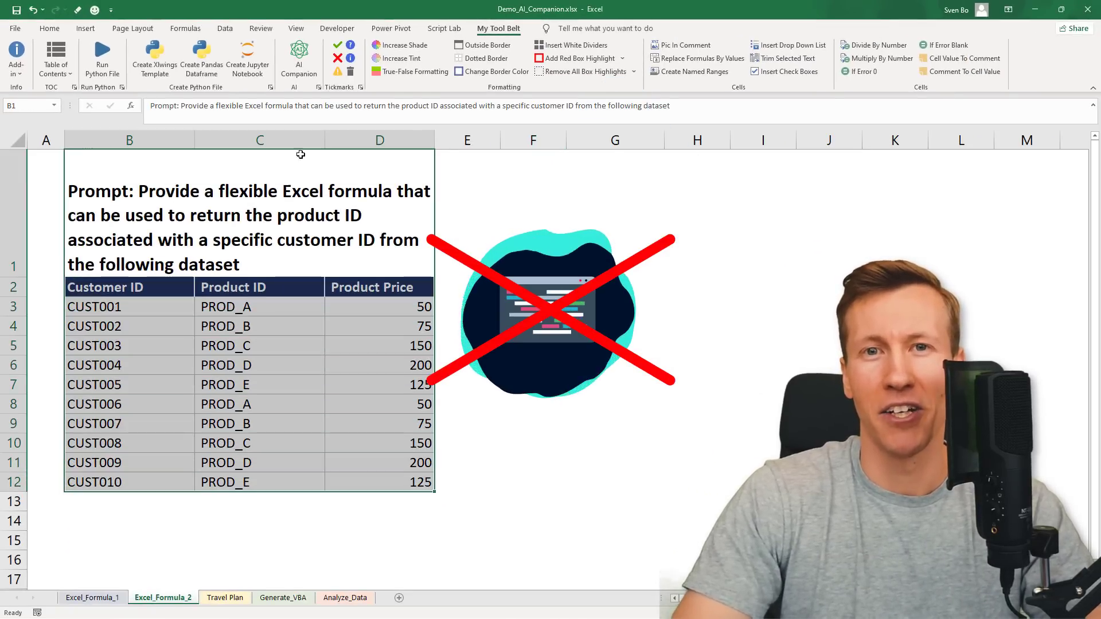
{"action": "left_click", "coordinate": [300, 56]}
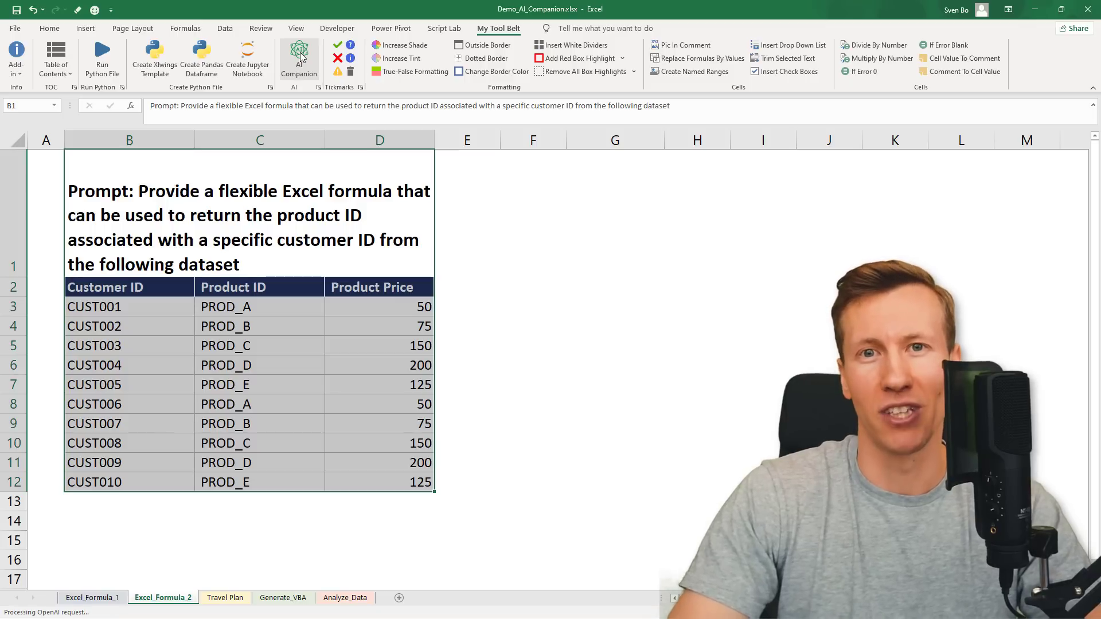
{"action": "left_click", "coordinate": [635, 361]}
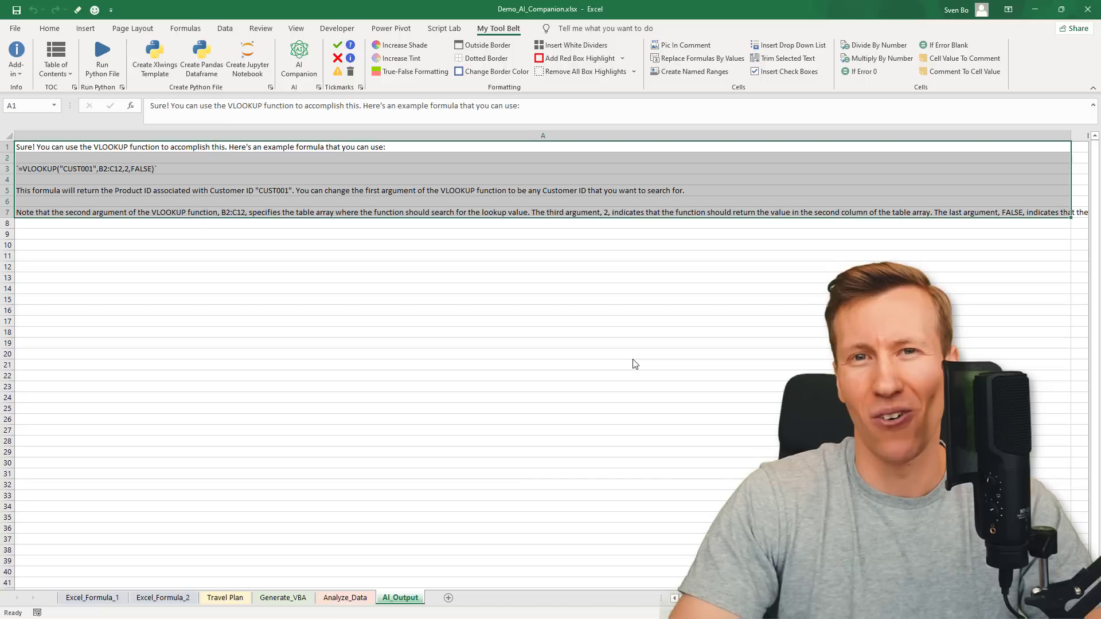
- Copy the AI's VLOOKUP from AI_Output A3 into B14 on Excel_Formula_2, returning PROD_A
{"action": "left_click", "coordinate": [633, 355]}
{"action": "left_click", "coordinate": [87, 167]}
{"action": "left_click_drag", "start_coordinate": [290, 105], "coordinate": [152, 106]}
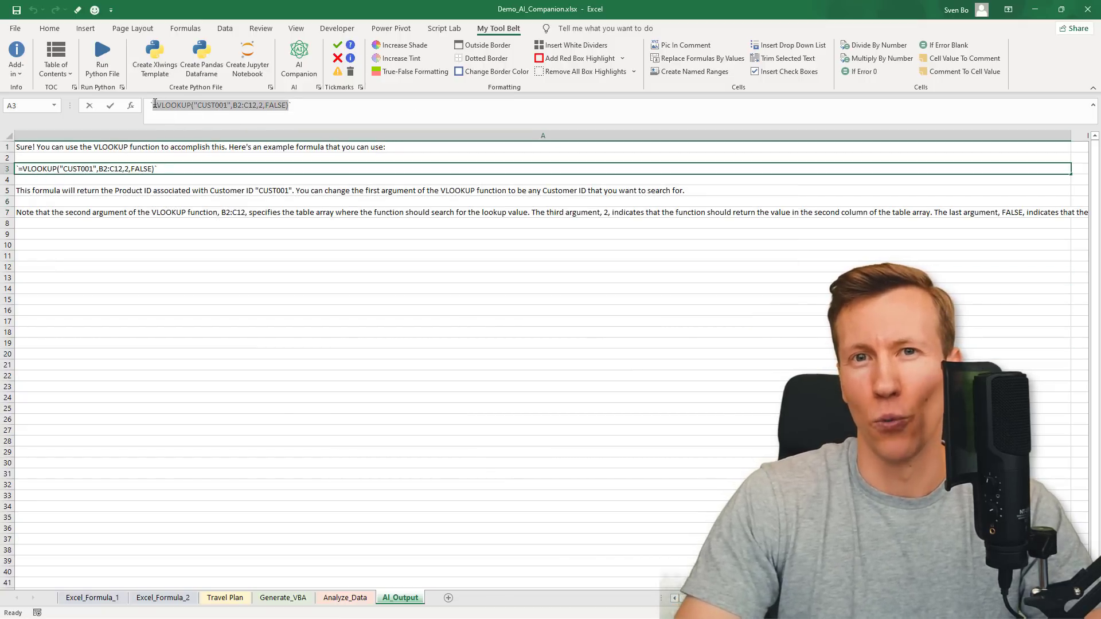
{"action": "key", "text": "ctrl+c"}
{"action": "left_click", "coordinate": [162, 598]}
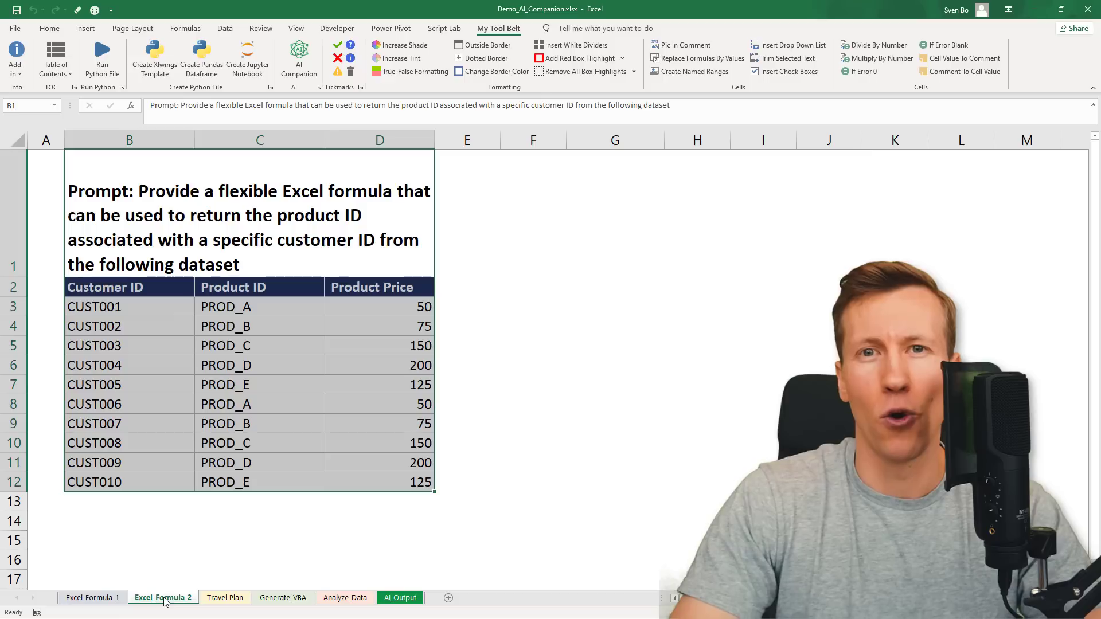
{"action": "left_click", "coordinate": [112, 518]}
{"action": "key", "text": "ctrl+v"}
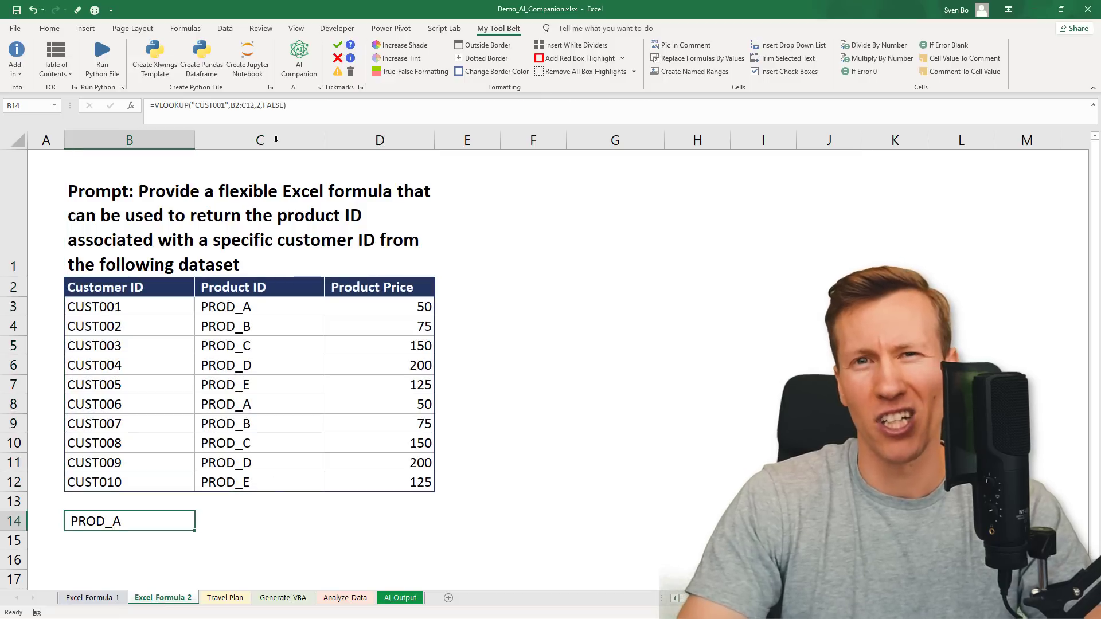
{"action": "left_click", "coordinate": [275, 106]}
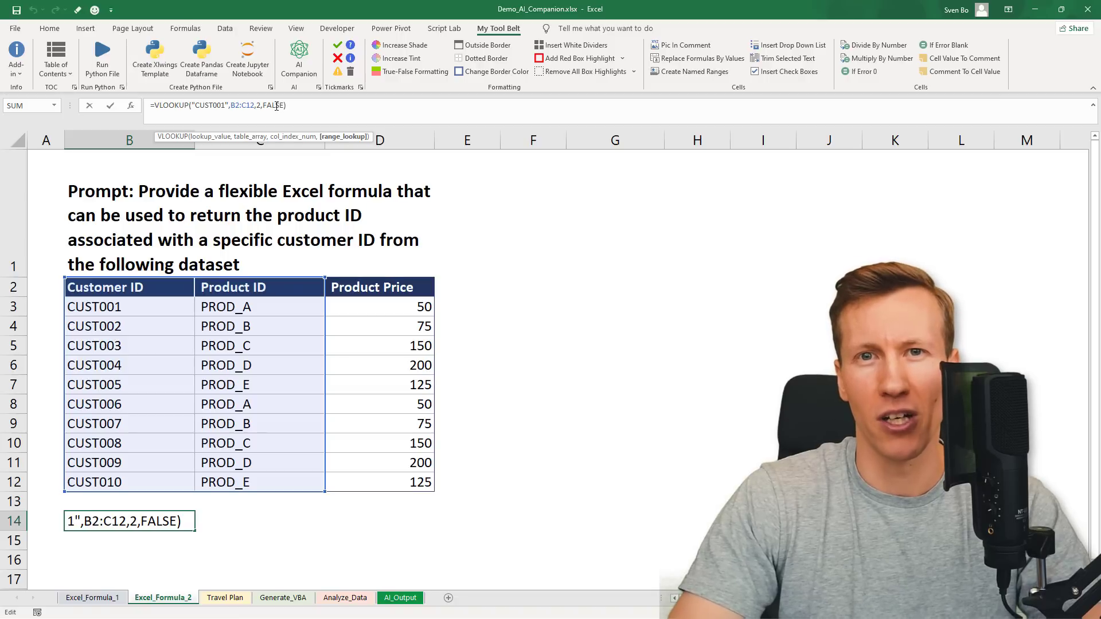
{"action": "key", "text": "ctrl+Return"}
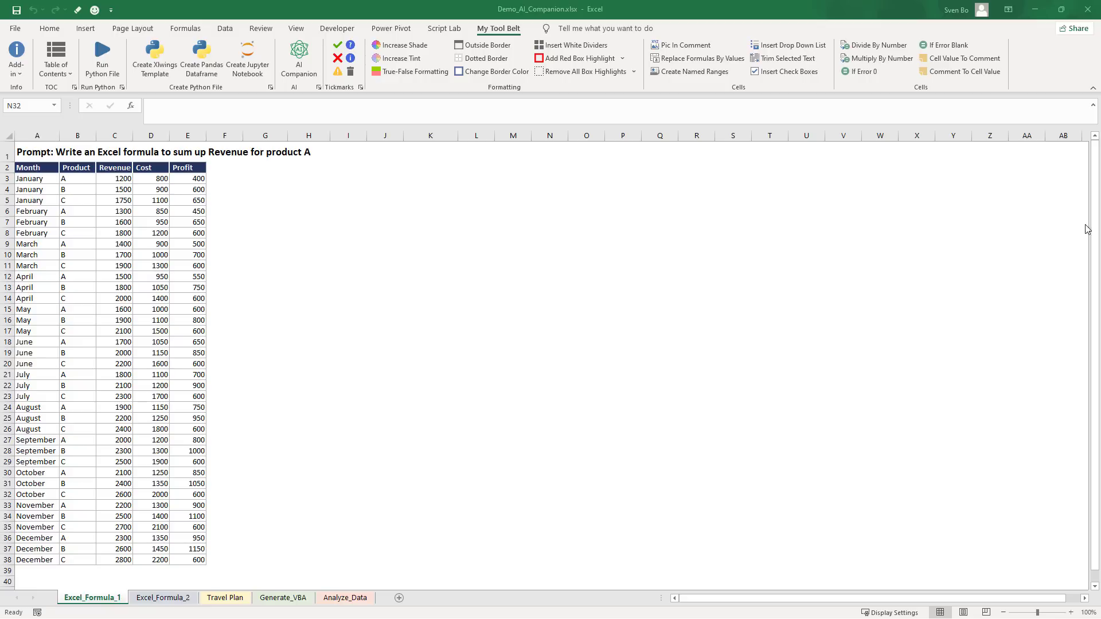
- Send the product A revenue prompt and sales table A1:E38 to the AI Companion
{"action": "left_click", "coordinate": [34, 154]}
{"action": "left_click_drag", "start_coordinate": [34, 155], "coordinate": [184, 560]}
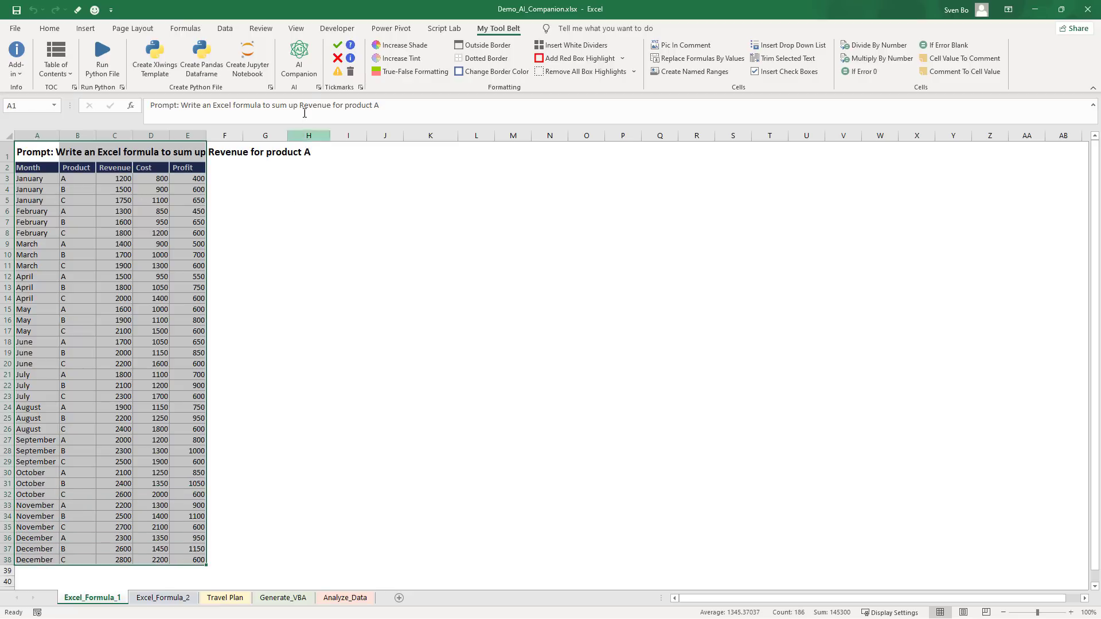
{"action": "left_click", "coordinate": [299, 58]}
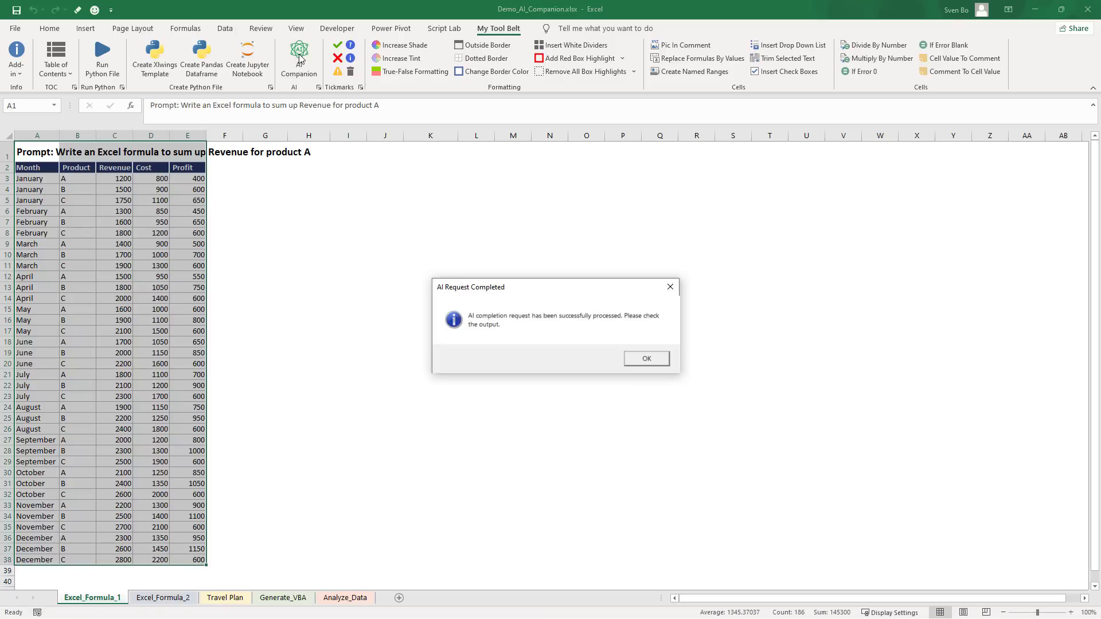
- Copy the AI's SUMIF formula text from cell A5 on AI_Output
{"action": "left_click", "coordinate": [635, 361]}
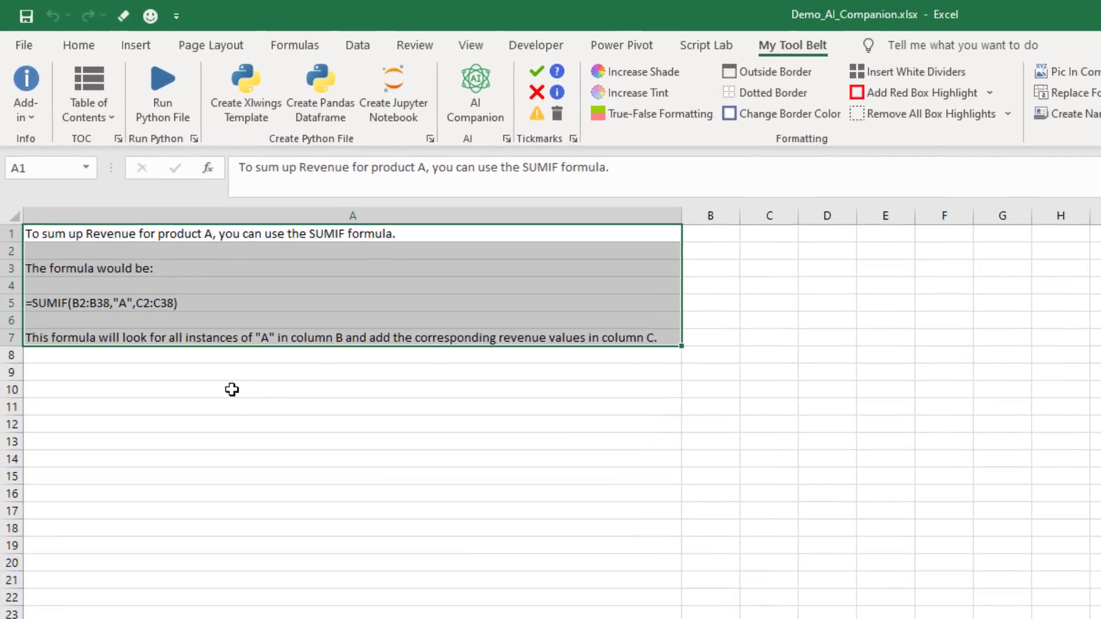
{"action": "left_click", "coordinate": [232, 390]}
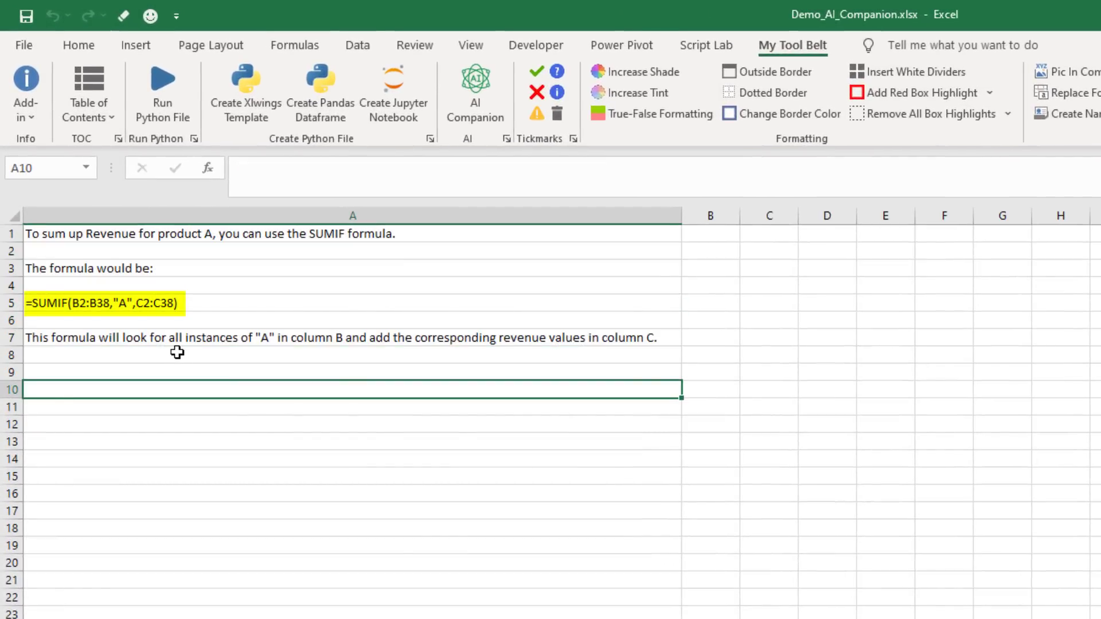
{"action": "left_click", "coordinate": [178, 301]}
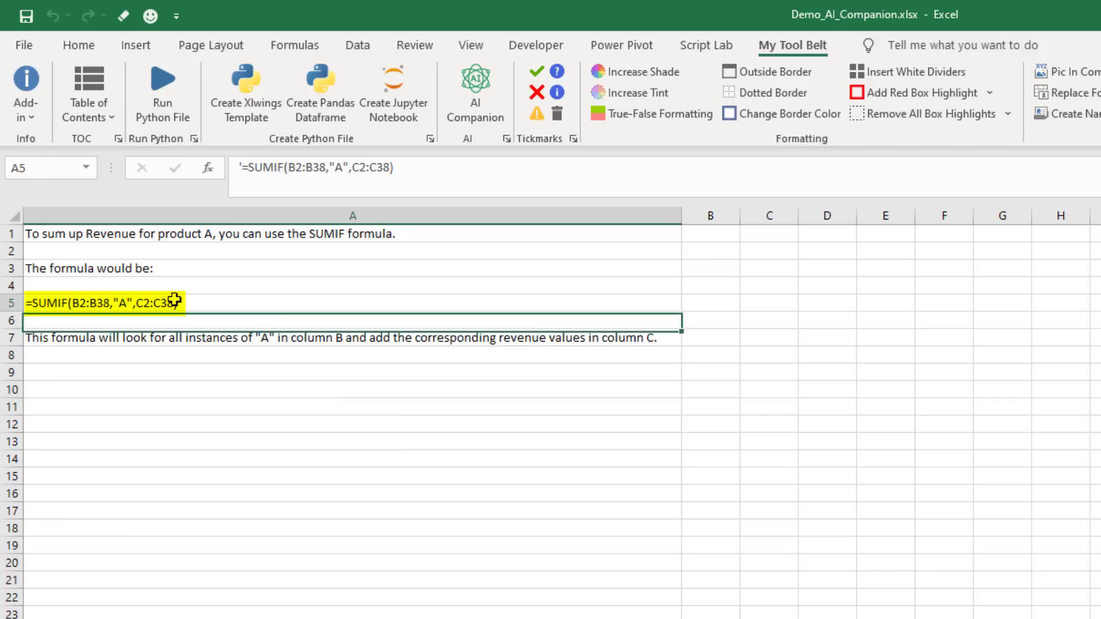
{"action": "left_click_drag", "start_coordinate": [393, 166], "coordinate": [244, 164]}
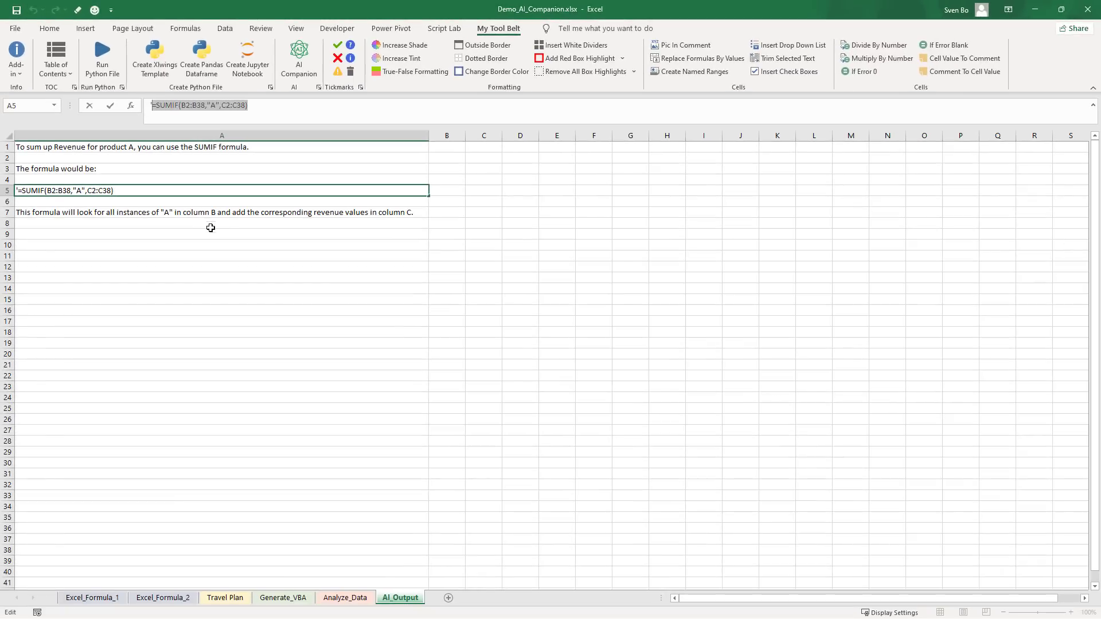
{"action": "left_click", "coordinate": [209, 278]}
- Paste the SUMIF into H8 on Excel_Formula_1, totalling product A revenue as 21000
{"action": "left_click", "coordinate": [97, 598]}
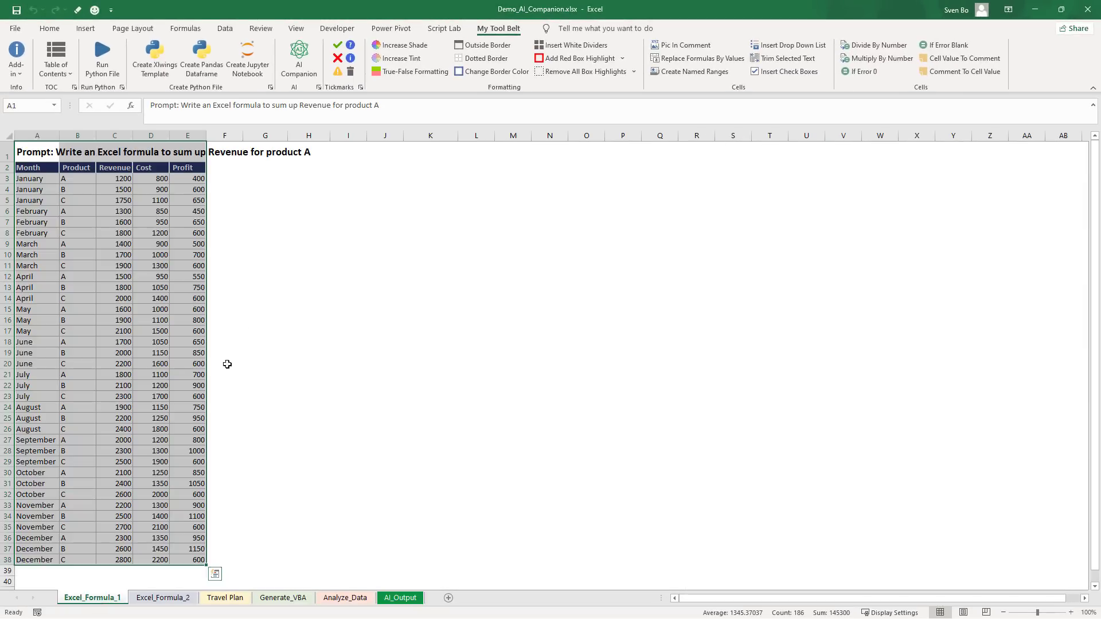
{"action": "left_click", "coordinate": [295, 233]}
{"action": "key", "text": "ctrl+v"}
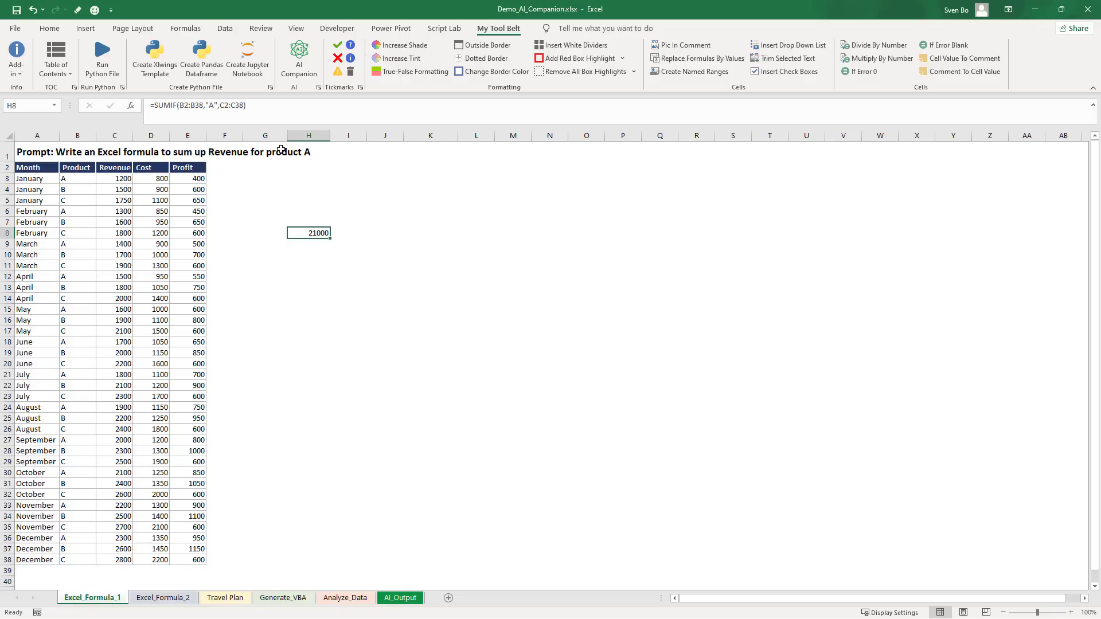
{"action": "left_click", "coordinate": [242, 107]}
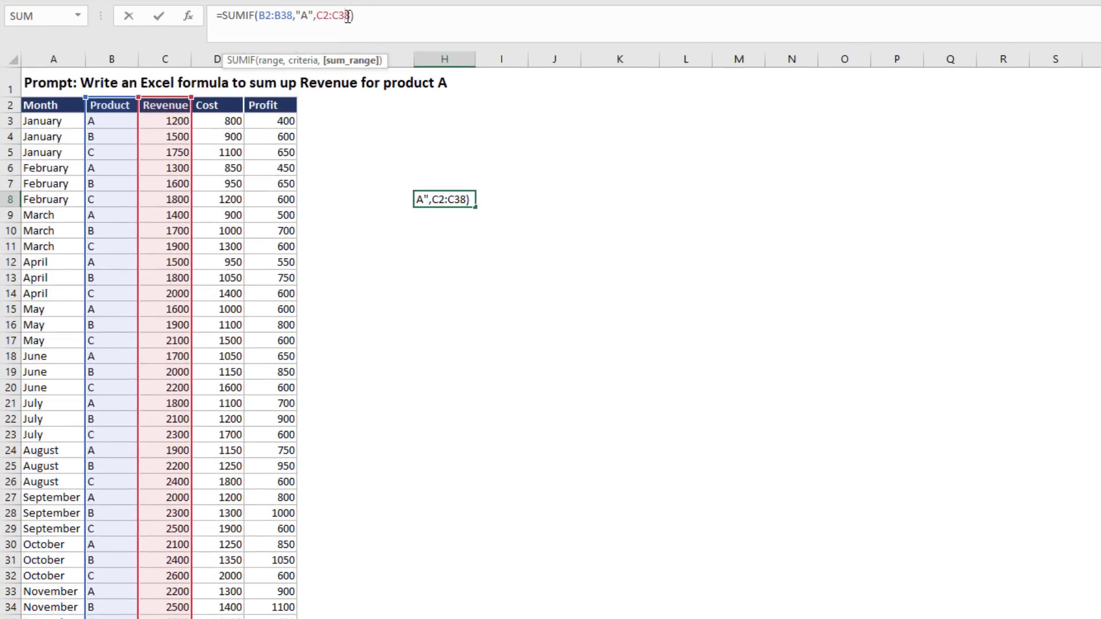
{"action": "key", "text": "ctrl+Return"}
{"action": "left_click", "coordinate": [305, 184]}
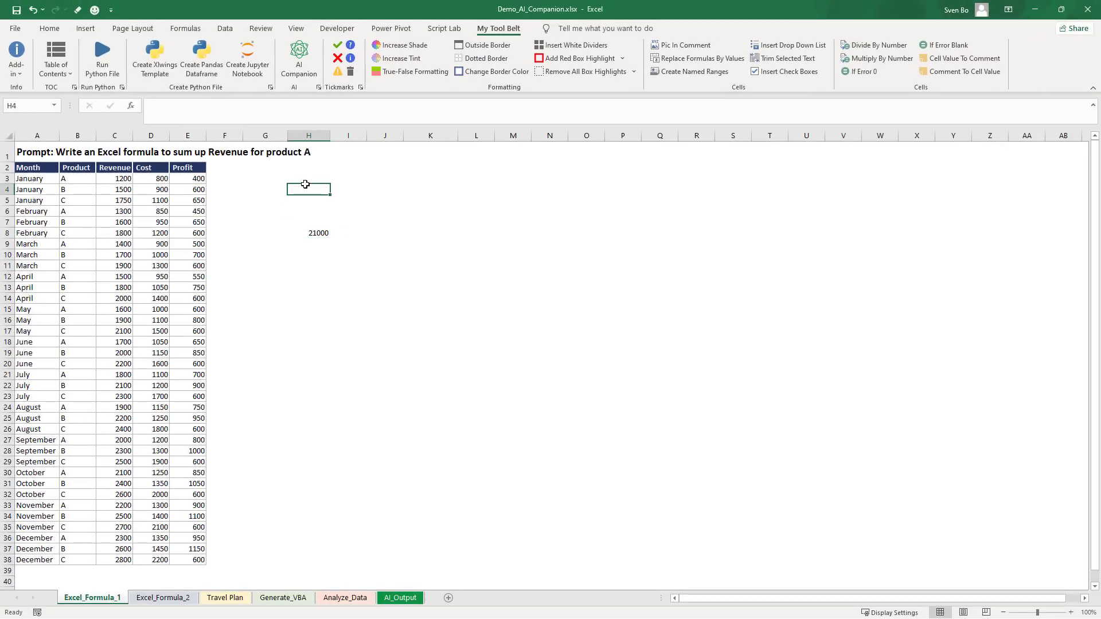
- Send the price-analysis prompt and product table B1:D12 on Excel_Formula_2 to the AI Companion
{"action": "left_click", "coordinate": [163, 598]}
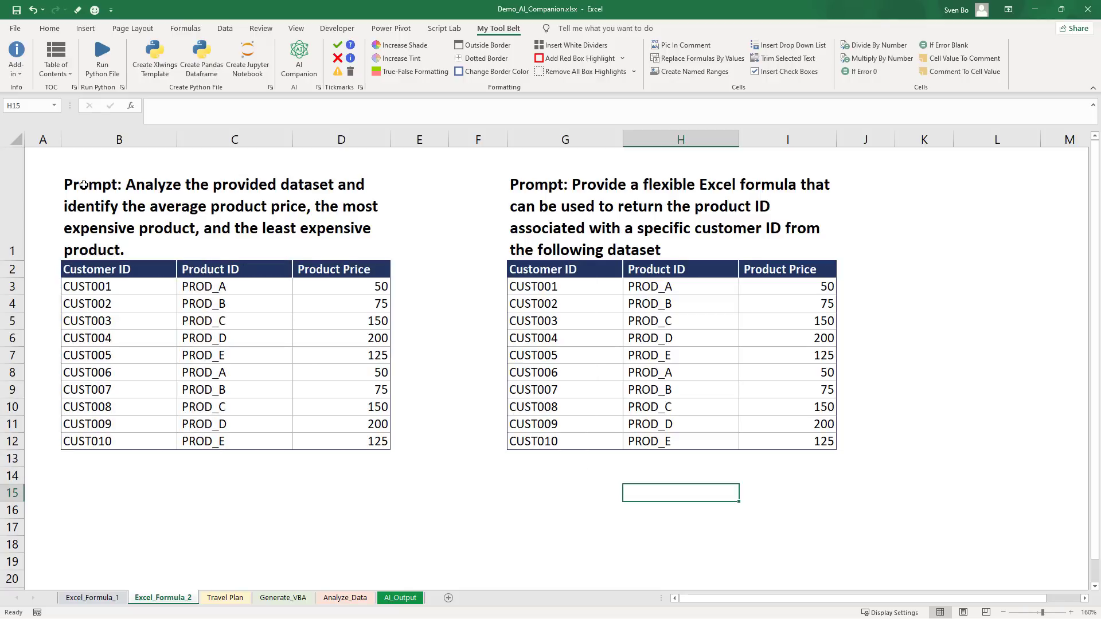
{"action": "left_click_drag", "start_coordinate": [83, 185], "coordinate": [312, 439]}
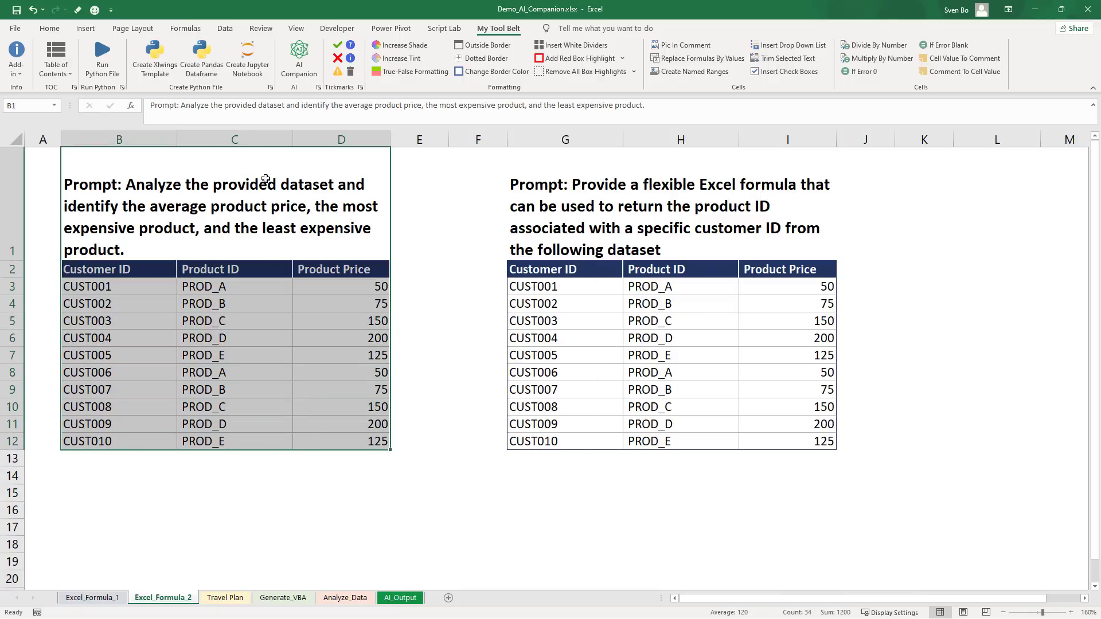
{"action": "left_click", "coordinate": [301, 66]}
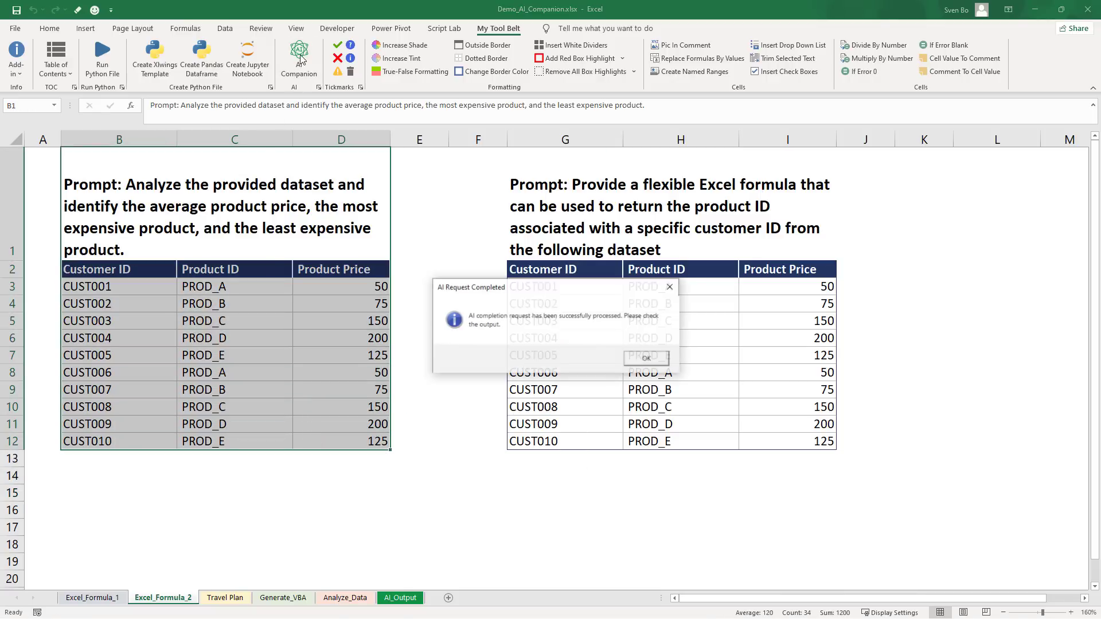
{"action": "left_click", "coordinate": [636, 360]}
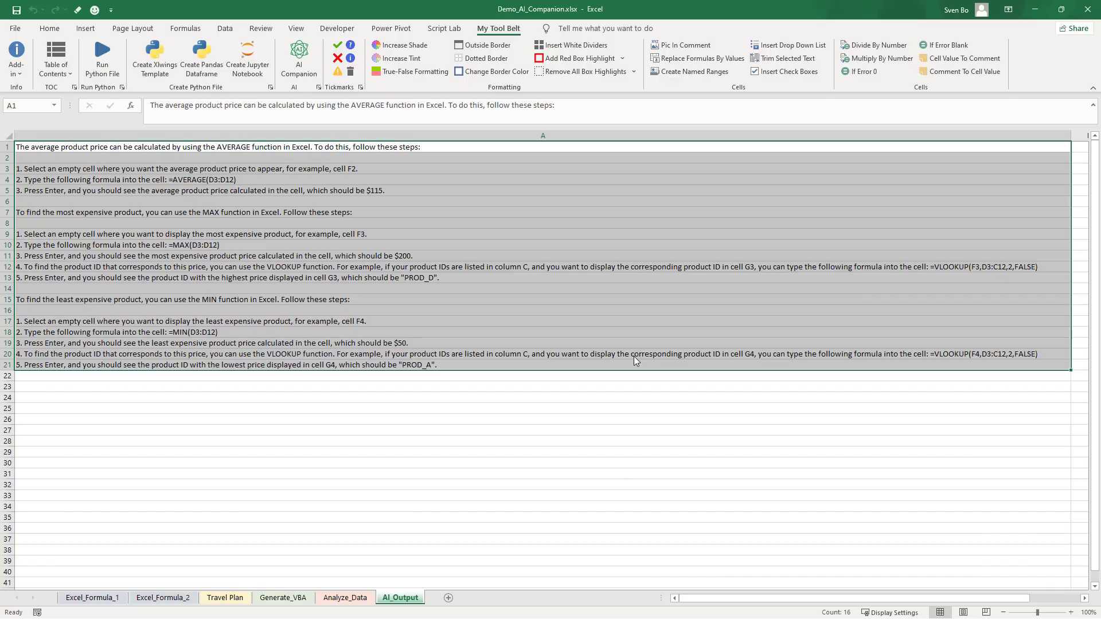
- Paste the AI's analysis text into B15 on Excel_Formula_2
{"action": "key", "text": "ctrl+c"}
{"action": "left_click", "coordinate": [163, 598]}
{"action": "left_click", "coordinate": [80, 488]}
{"action": "left_click", "coordinate": [50, 28]}
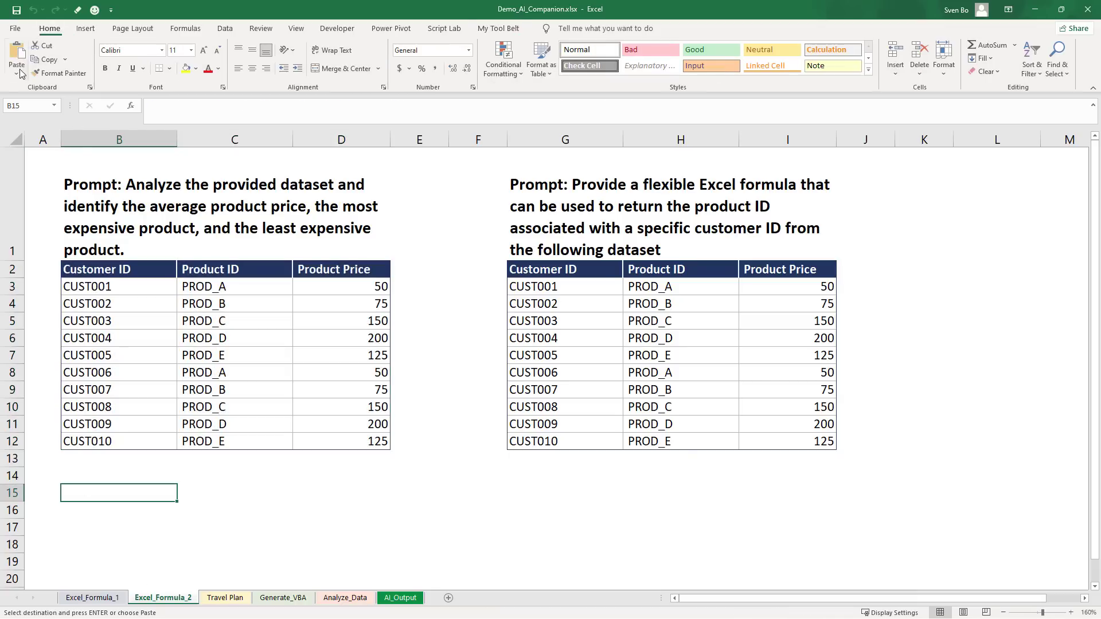
{"action": "left_click", "coordinate": [19, 75]}
{"action": "left_click", "coordinate": [17, 161]}
{"action": "left_click", "coordinate": [721, 475]}
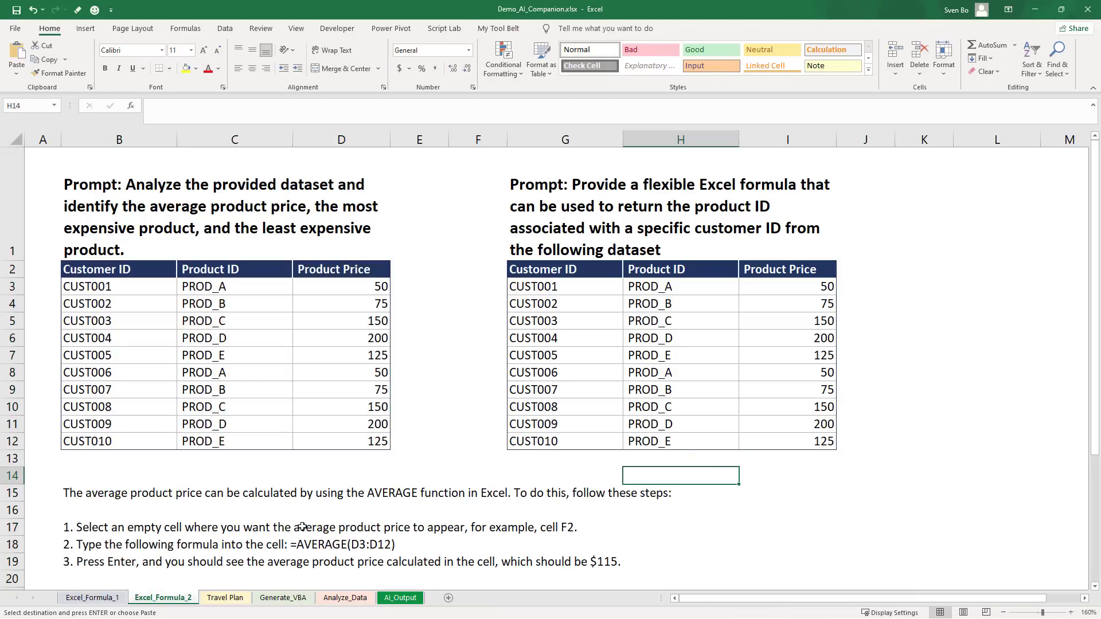
- Put =AVERAGE(D3:D12) in D13 under the prices, showing 120
{"action": "left_click", "coordinate": [94, 547]}
{"action": "key", "text": "Escape"}
{"action": "left_click_drag", "start_coordinate": [303, 106], "coordinate": [372, 105]}
{"action": "key", "text": "ctrl+c"}
{"action": "key", "text": "Escape"}
{"action": "left_click", "coordinate": [328, 459]}
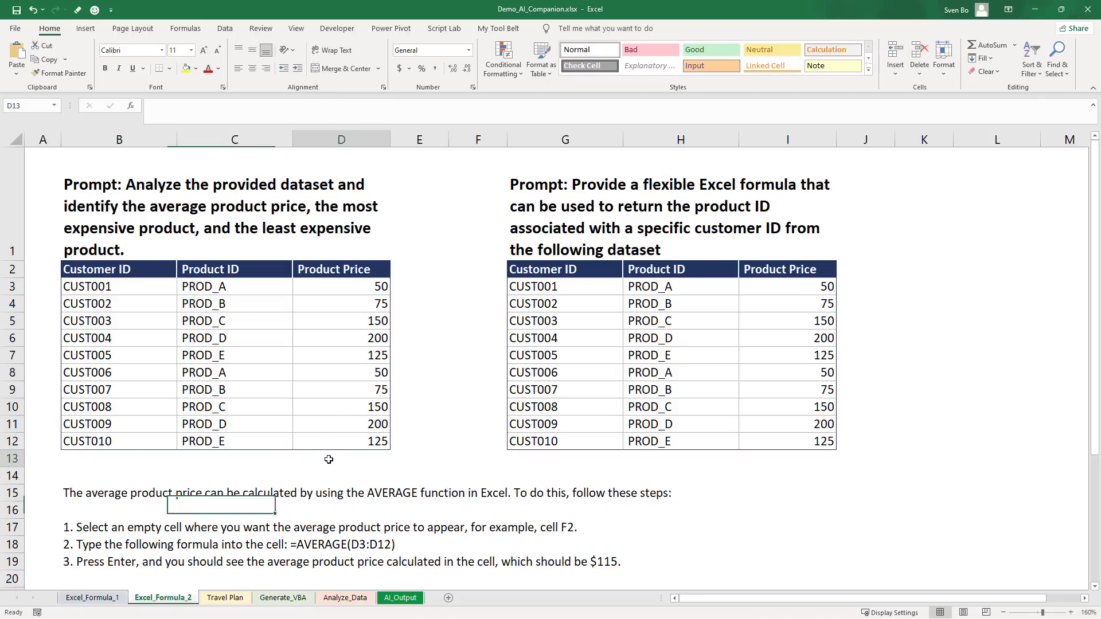
{"action": "key", "text": "ctrl+v"}
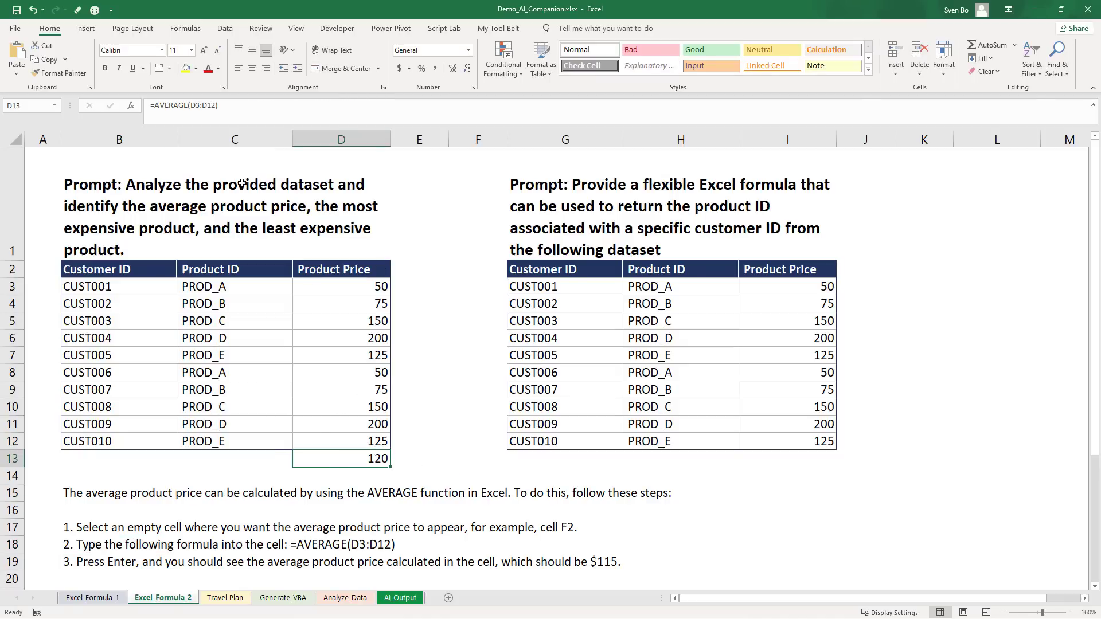
{"action": "left_click", "coordinate": [216, 113]}
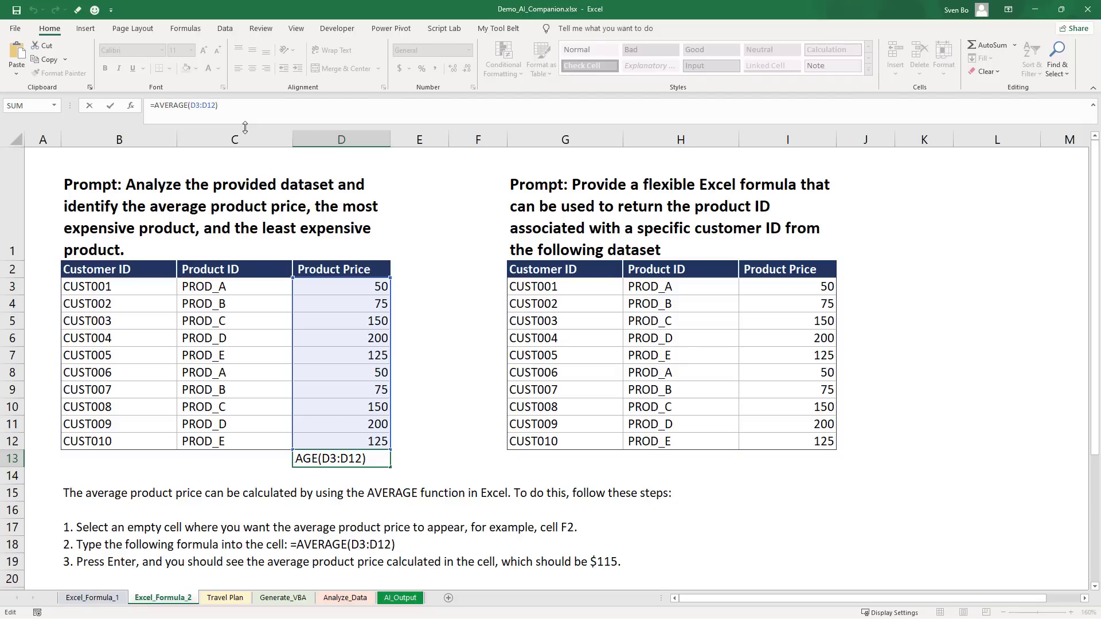
{"action": "key", "text": "Escape"}
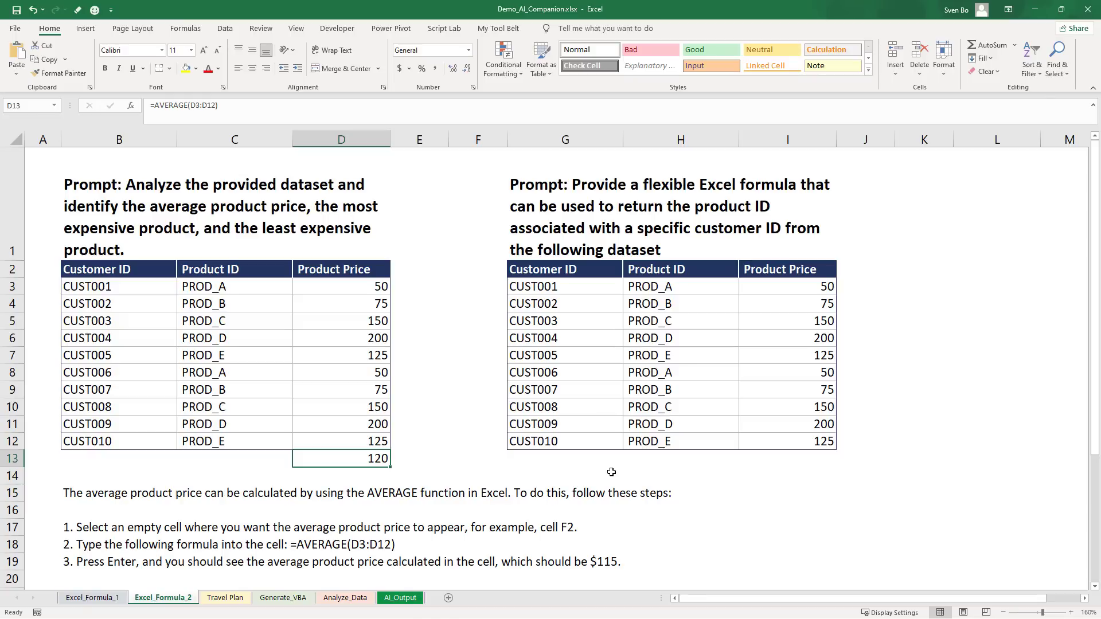
{"action": "scroll", "coordinate": [612, 473], "scroll_direction": "down", "scroll_amount": 1}
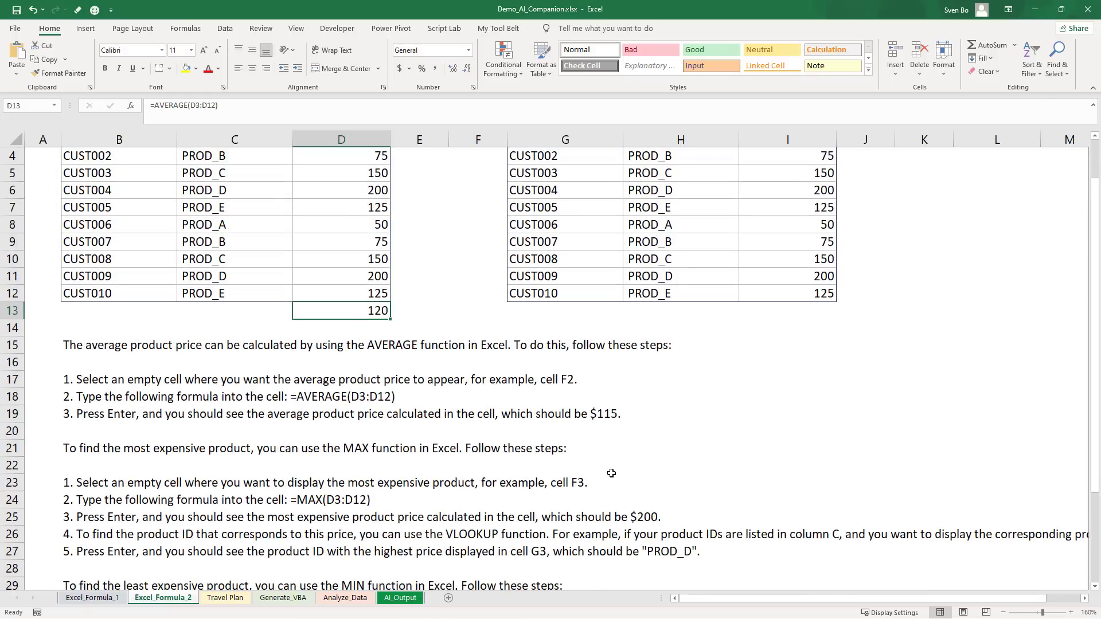
{"action": "left_click", "coordinate": [90, 499]}
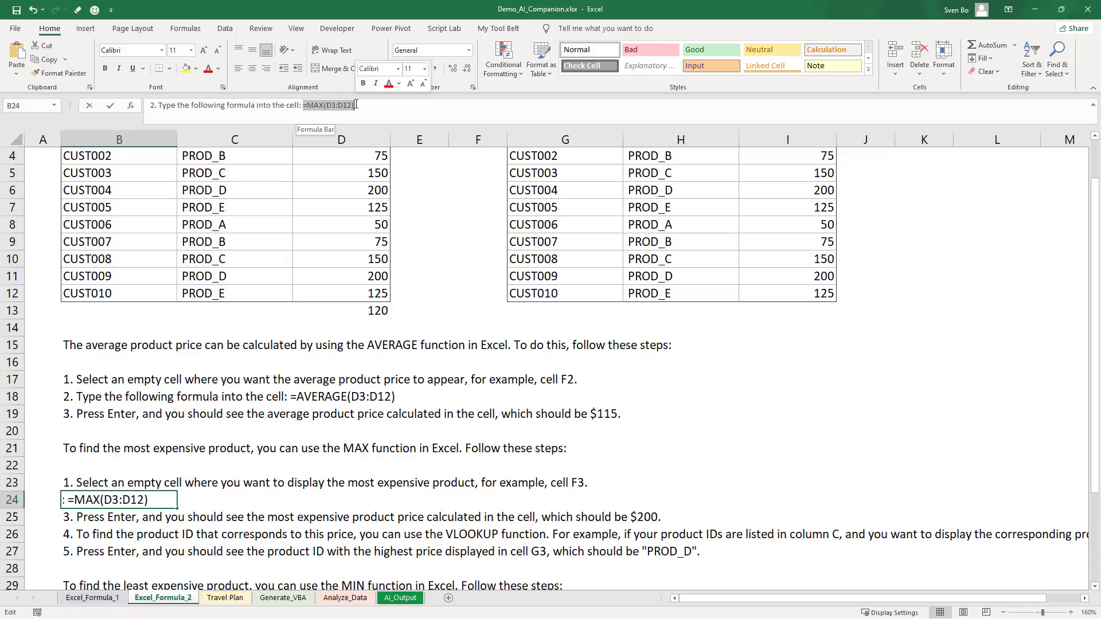
{"action": "left_click", "coordinate": [305, 107]}
{"action": "key", "text": "ctrl+z"}
{"action": "key", "text": "F2"}
{"action": "type", "text": "=MAX(D3:D12)"}
{"action": "key", "text": "Return"}
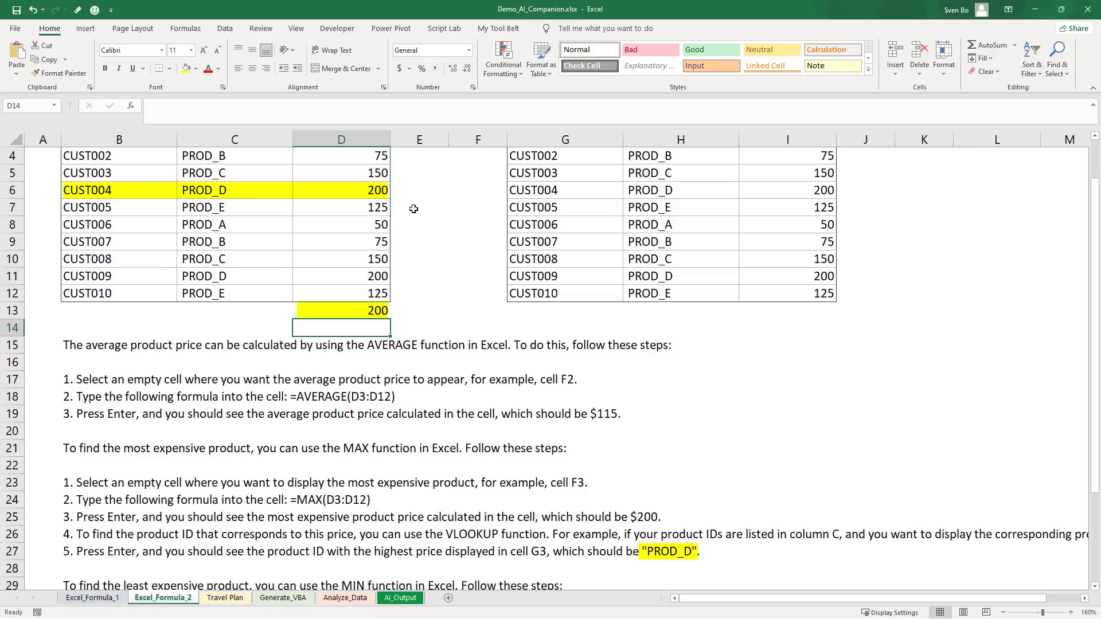
{"action": "scroll", "coordinate": [436, 258], "scroll_direction": "down", "scroll_amount": 3}
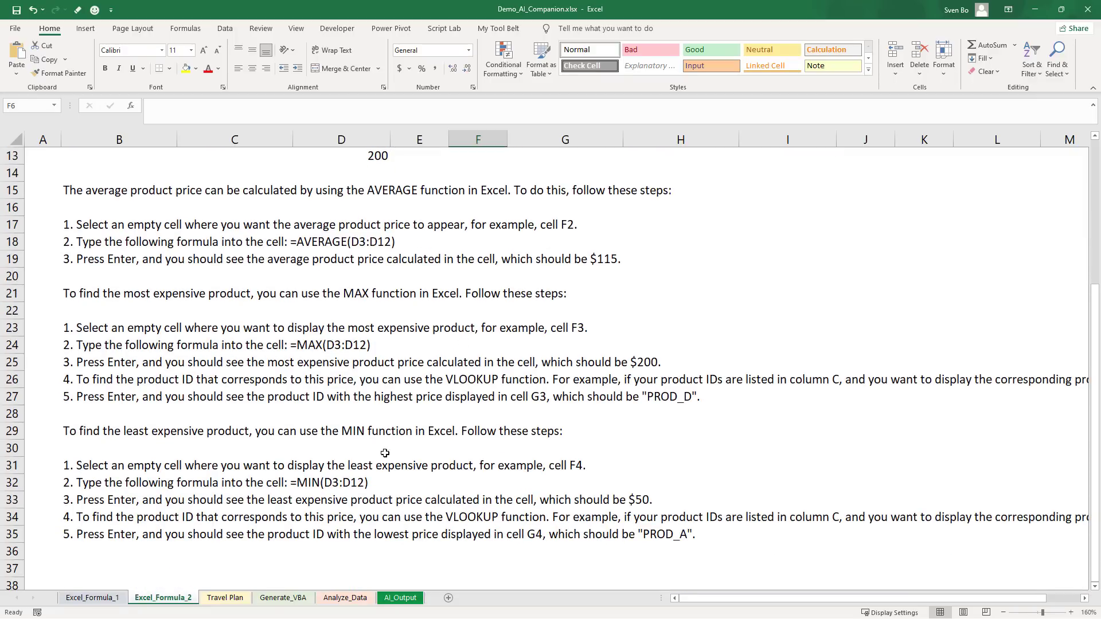
{"action": "left_click", "coordinate": [374, 481]}
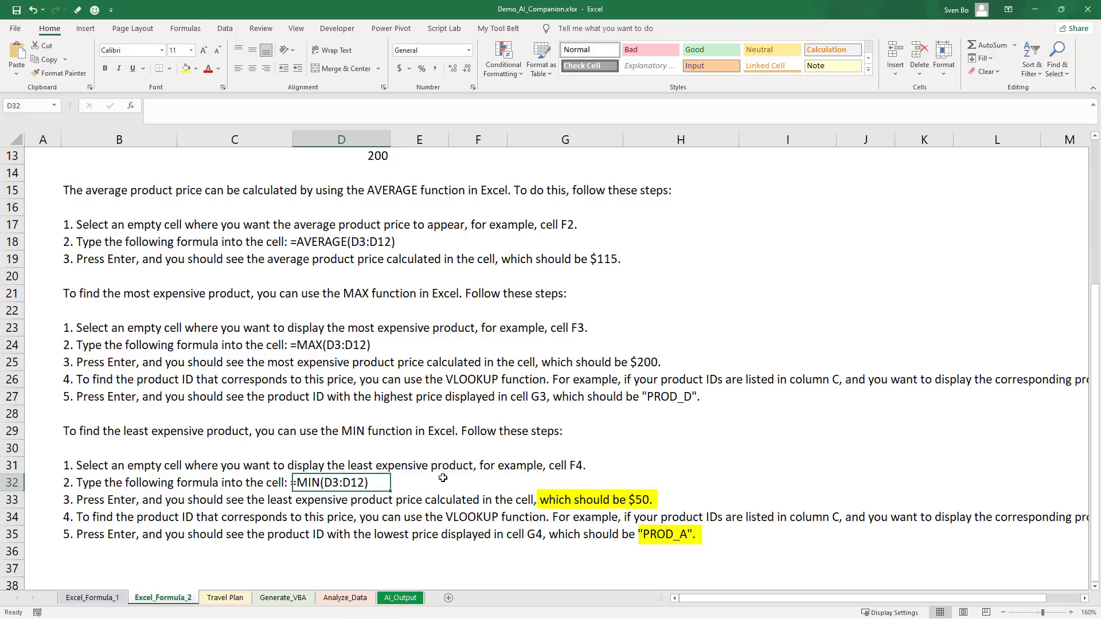
{"action": "scroll", "coordinate": [443, 478], "scroll_direction": "up", "scroll_amount": 1}
{"action": "scroll", "coordinate": [443, 478], "scroll_direction": "up", "scroll_amount": 1}
{"action": "scroll", "coordinate": [443, 477], "scroll_direction": "up", "scroll_amount": 2}
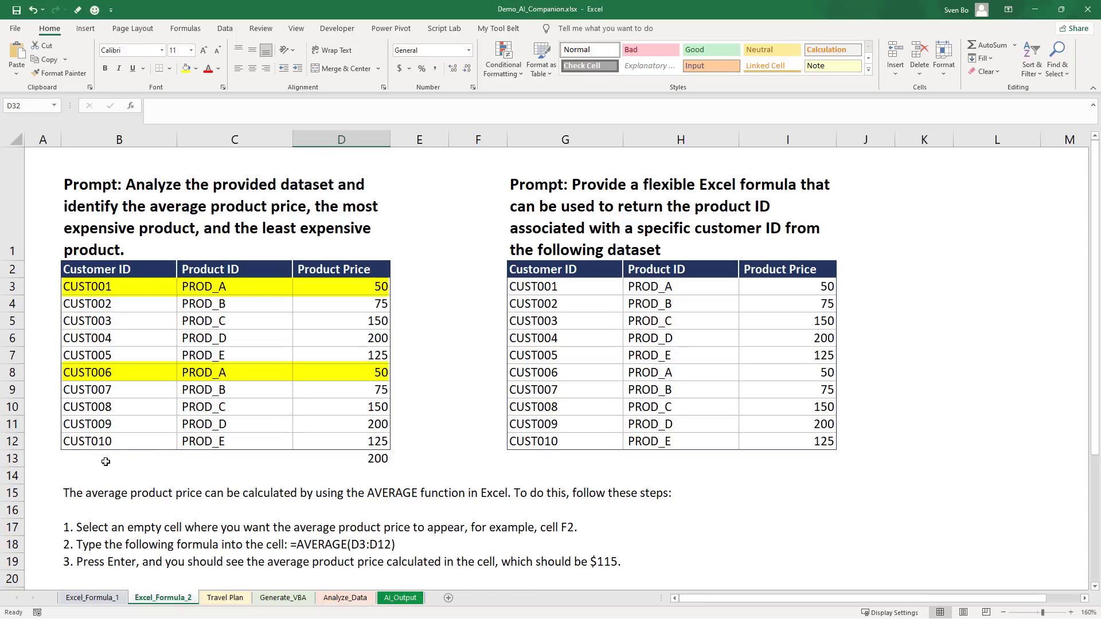
{"action": "mouse_move", "coordinate": [75, 459]}
{"action": "left_mouse_down"}
{"action": "mouse_move", "coordinate": [624, 599]}
{"action": "mouse_move", "coordinate": [683, 553]}
{"action": "left_mouse_up"}
- Send the customer lookup prompt and table G1:I12 to the AI Companion
{"action": "left_click", "coordinate": [78, 12]}
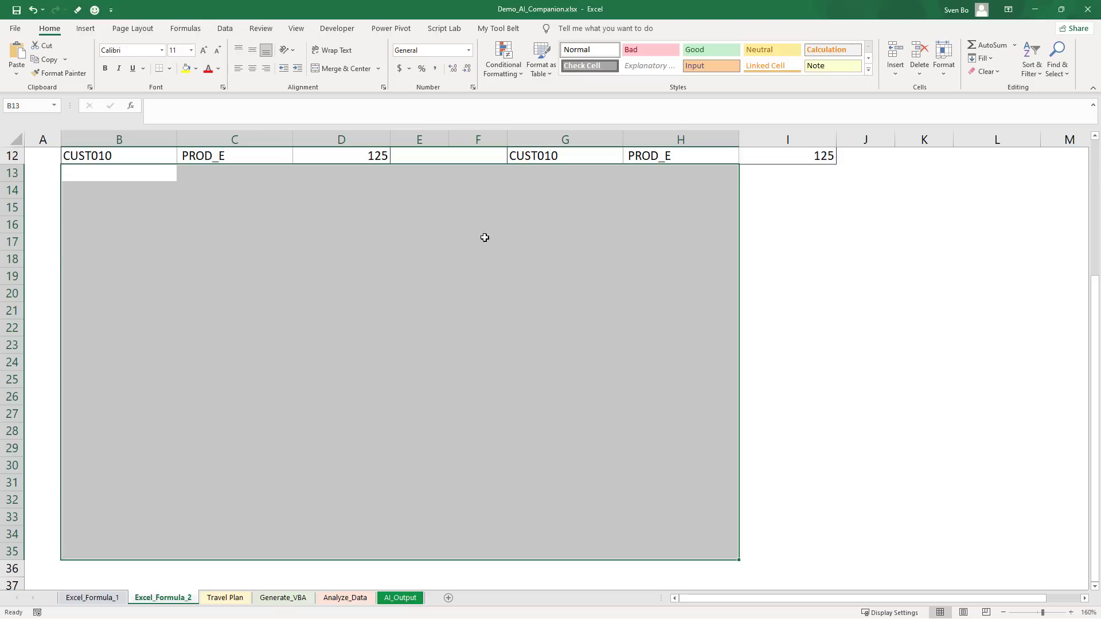
{"action": "left_click", "coordinate": [688, 308]}
{"action": "scroll", "coordinate": [903, 351], "scroll_direction": "up", "scroll_amount": 3}
{"action": "scroll", "coordinate": [909, 386], "scroll_direction": "up", "scroll_amount": 1}
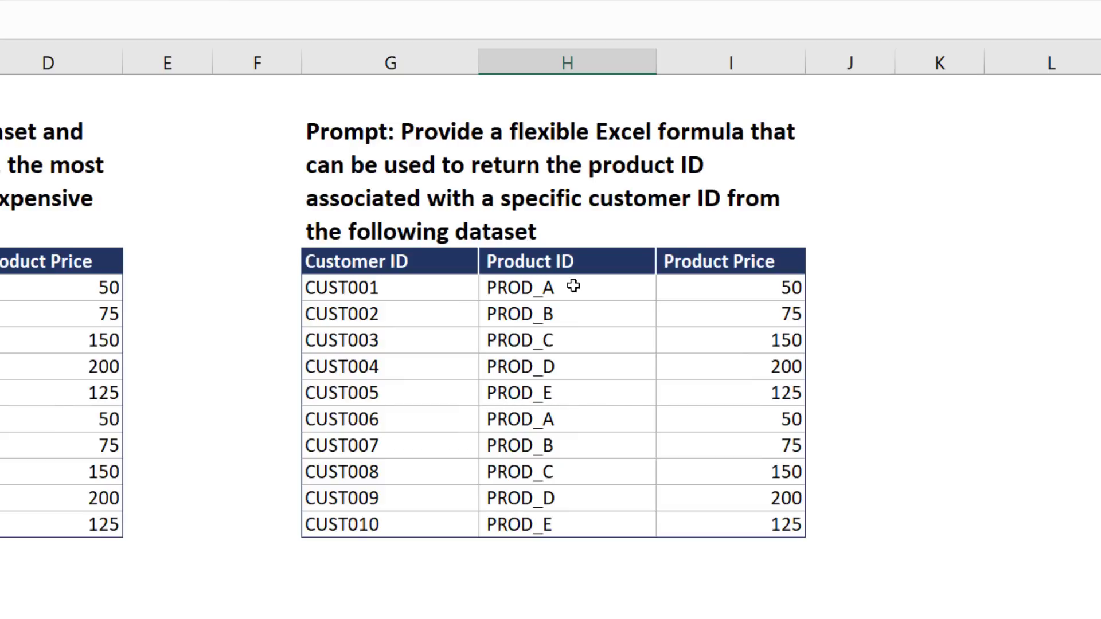
{"action": "left_click_drag", "start_coordinate": [309, 124], "coordinate": [664, 522]}
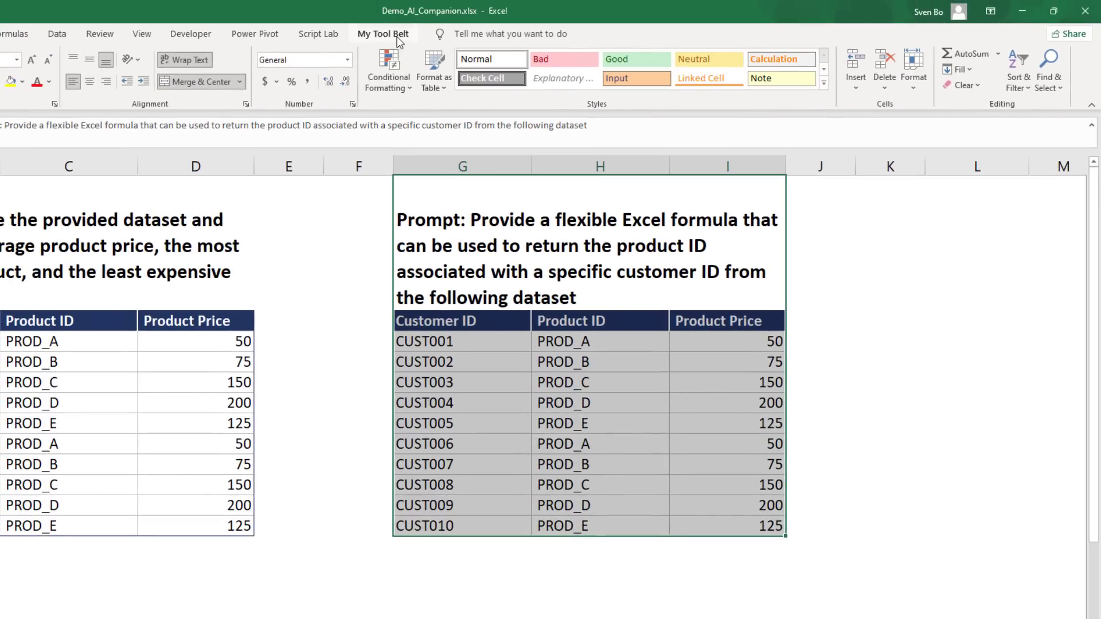
{"action": "left_click", "coordinate": [382, 34]}
{"action": "left_click", "coordinate": [147, 67]}
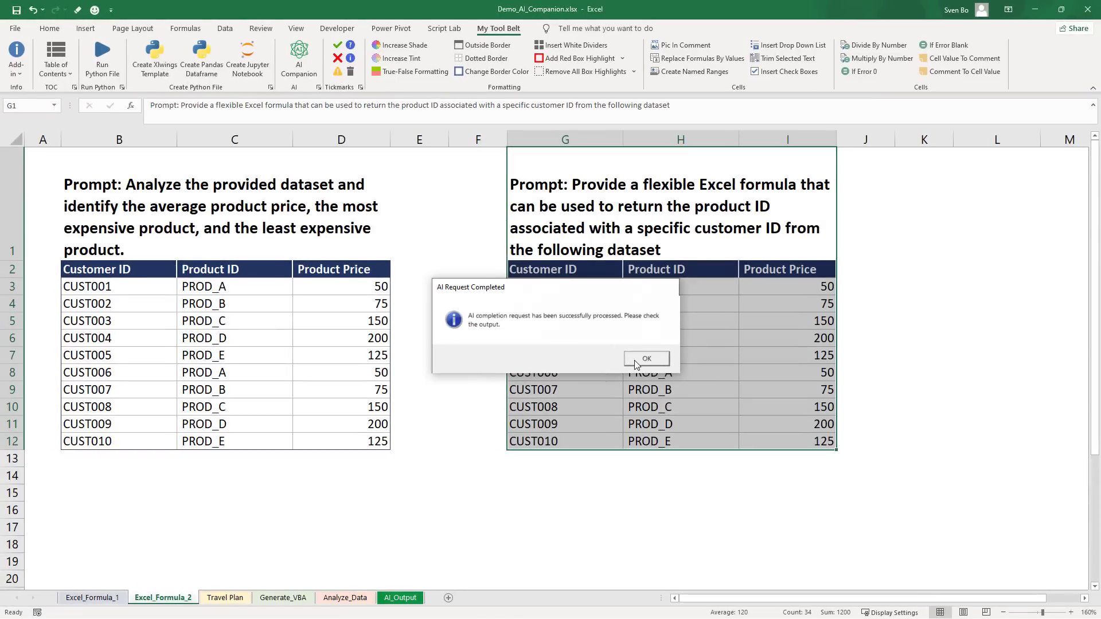
{"action": "left_click", "coordinate": [630, 359]}
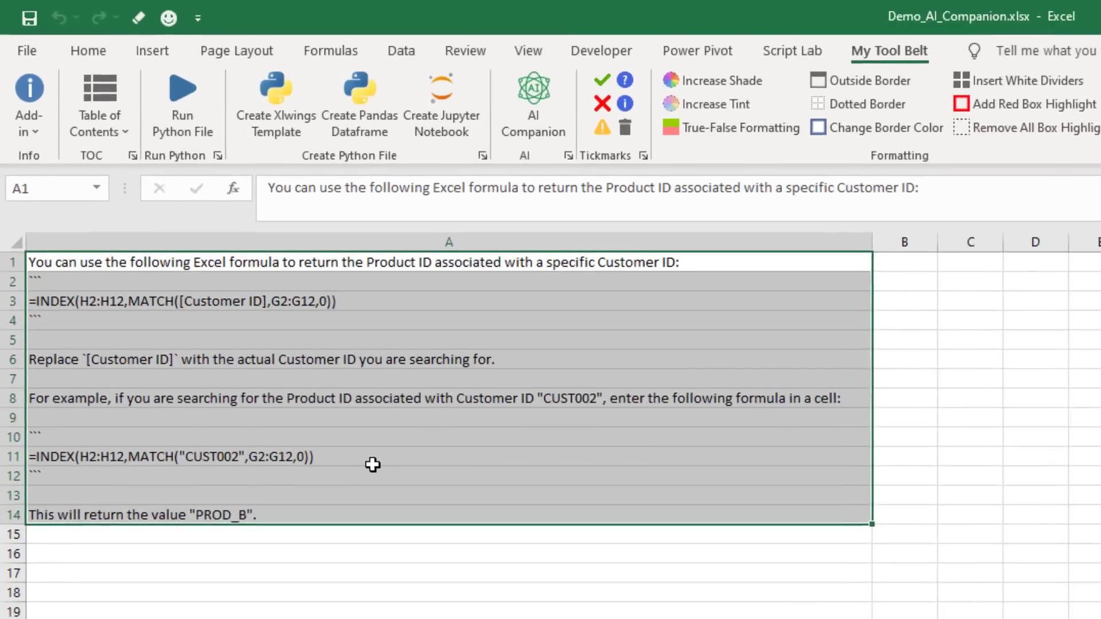
- Select the AI's CUST002 INDEX/MATCH example formula from AI_Output A11 for copying
{"action": "left_click", "coordinate": [209, 259]}
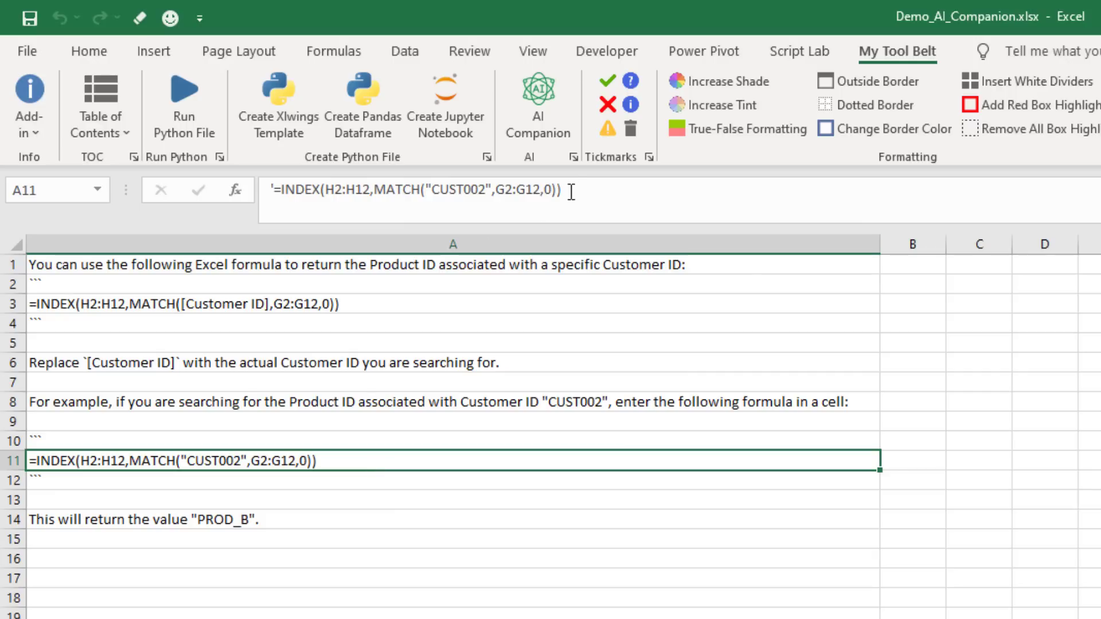
{"action": "left_click_drag", "start_coordinate": [572, 188], "coordinate": [276, 188]}
{"action": "key", "text": "ctrl+c"}
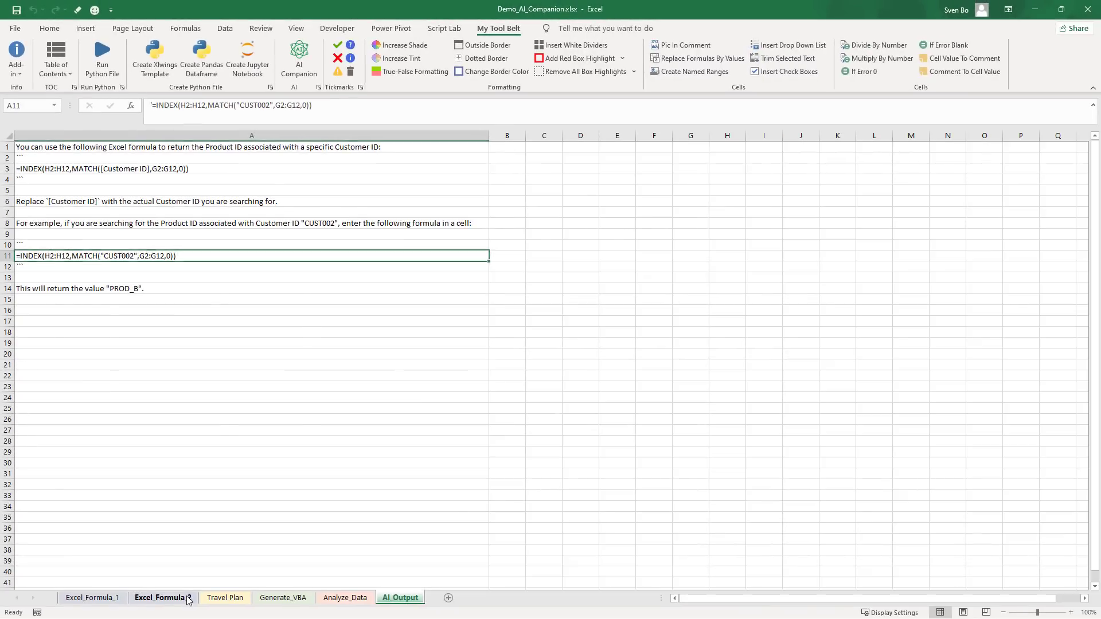
- Paste the INDEX/MATCH formula into G15, replacing "CUST002" with a reference to G14
{"action": "left_click", "coordinate": [188, 599]}
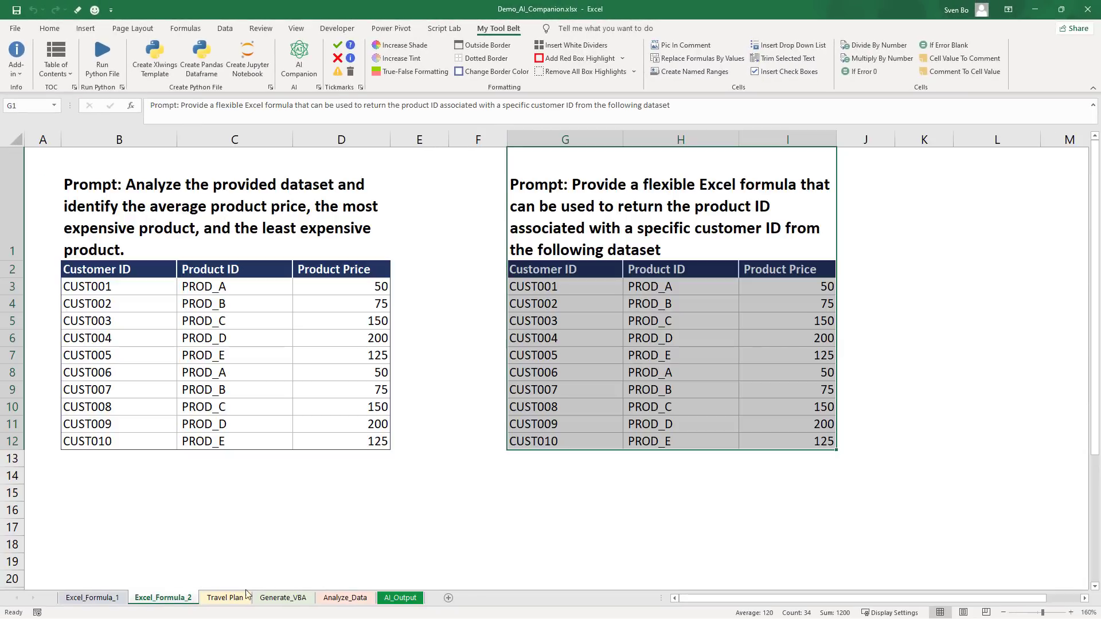
{"action": "left_click", "coordinate": [558, 491]}
{"action": "key", "text": "ctrl+v"}
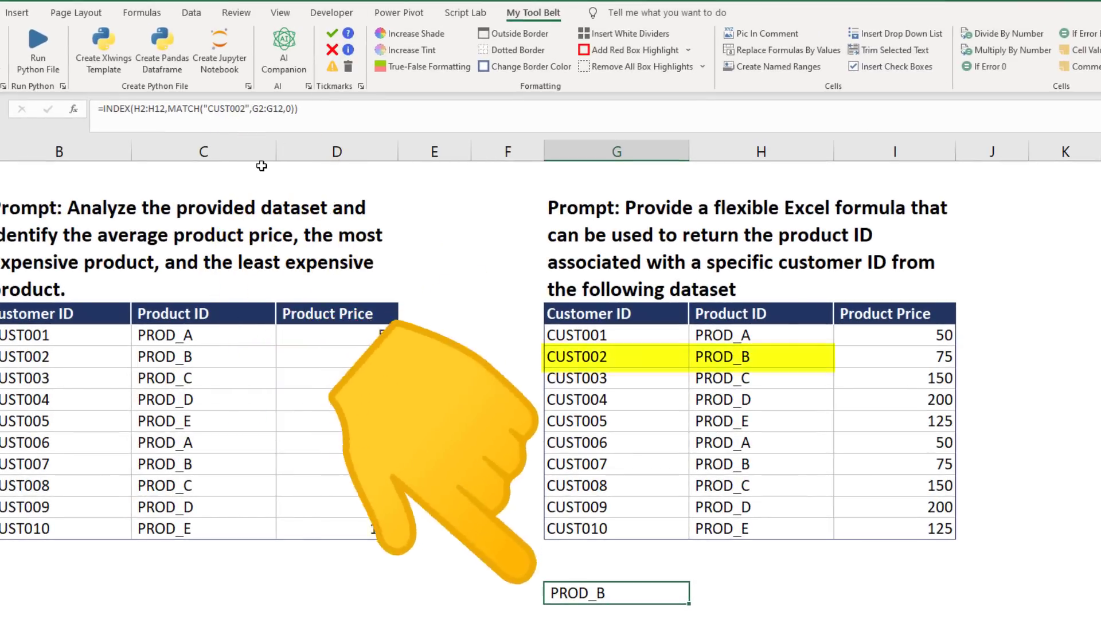
{"action": "left_click", "coordinate": [246, 108]}
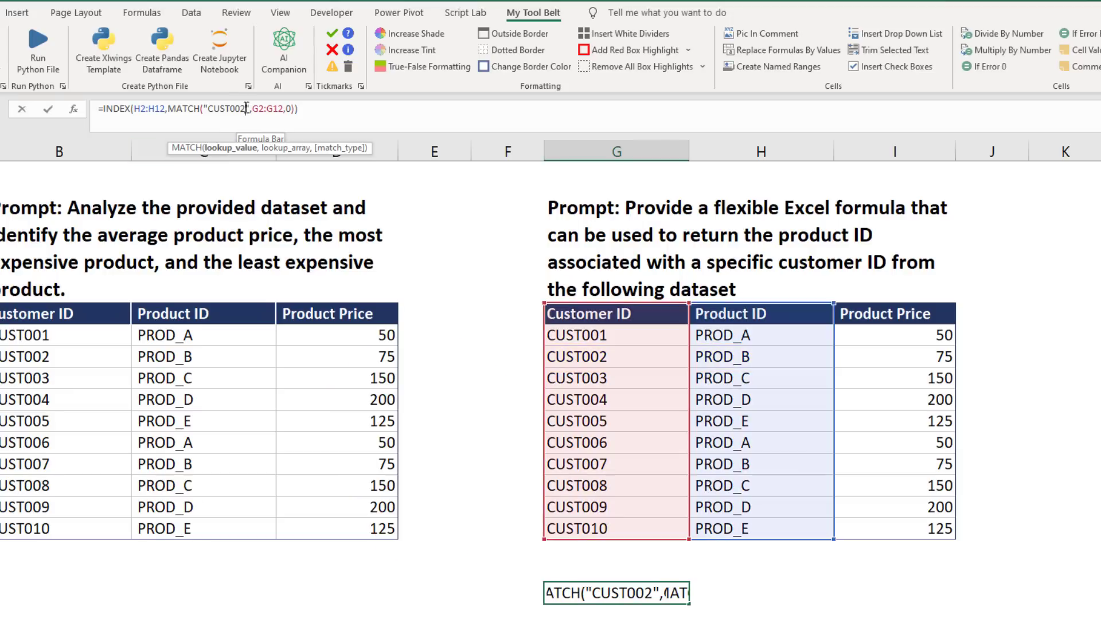
{"action": "left_click_drag", "start_coordinate": [247, 108], "coordinate": [204, 109]}
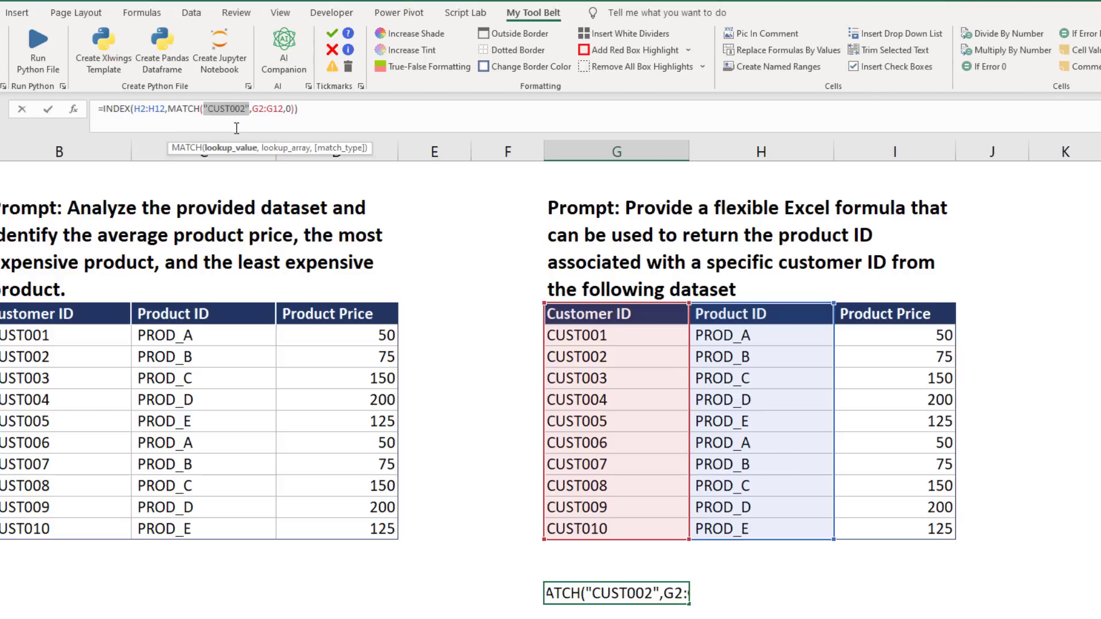
{"action": "left_click", "coordinate": [566, 573]}
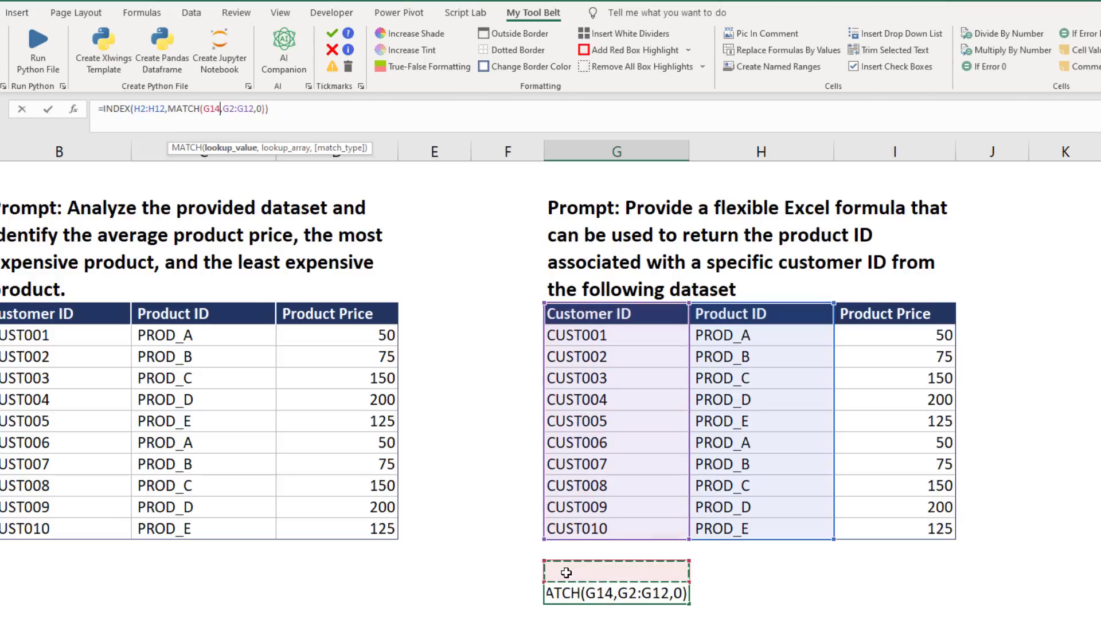
{"action": "key", "text": "Return"}
{"action": "left_click", "coordinate": [766, 586]}
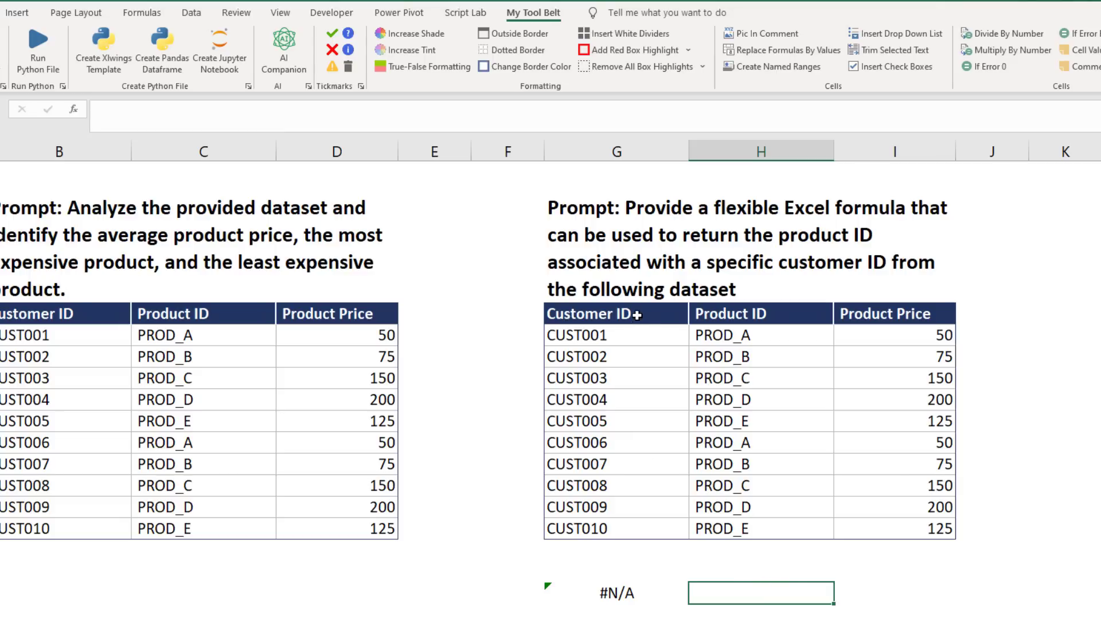
{"action": "left_click_drag", "start_coordinate": [634, 315], "coordinate": [629, 523]}
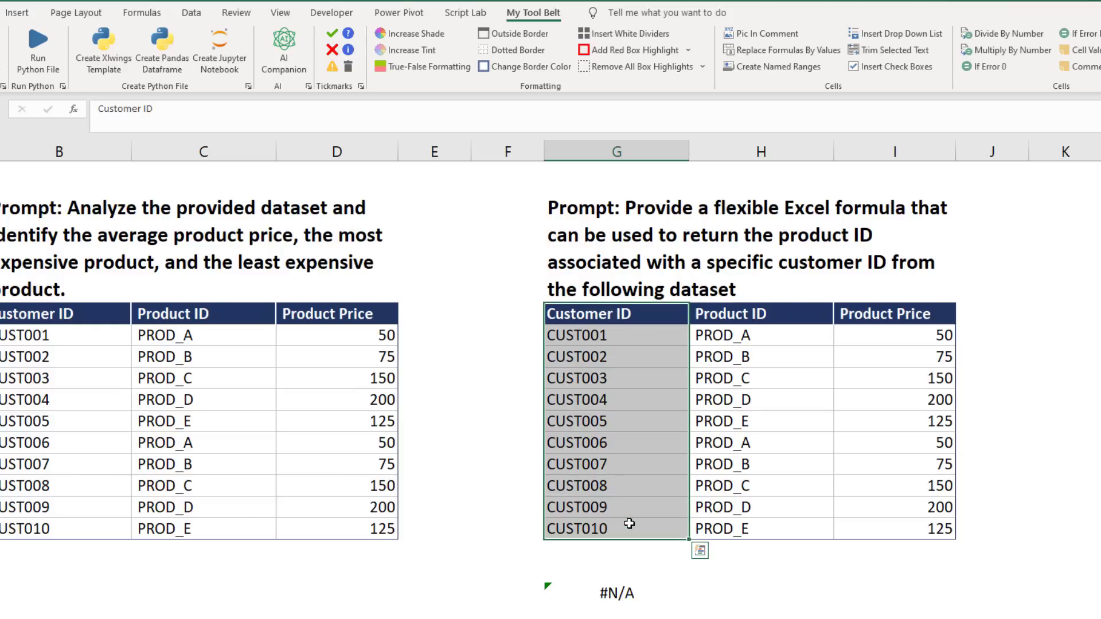
- Create a Customer_ID named range from the Customer ID column G2:G12
{"action": "left_click", "coordinate": [782, 67]}
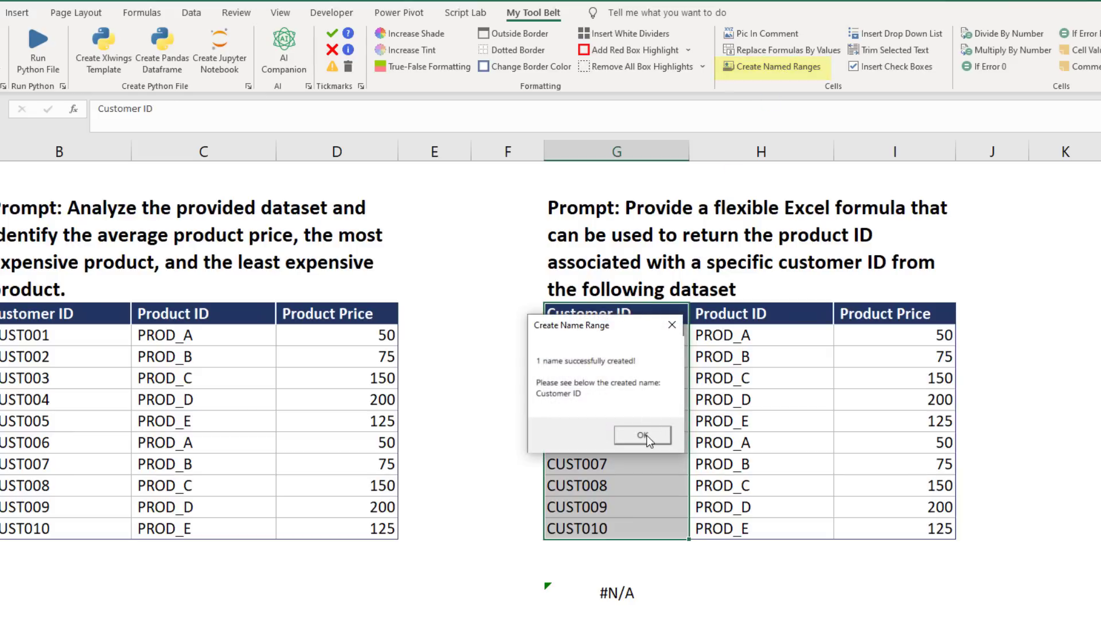
{"action": "left_click", "coordinate": [644, 435]}
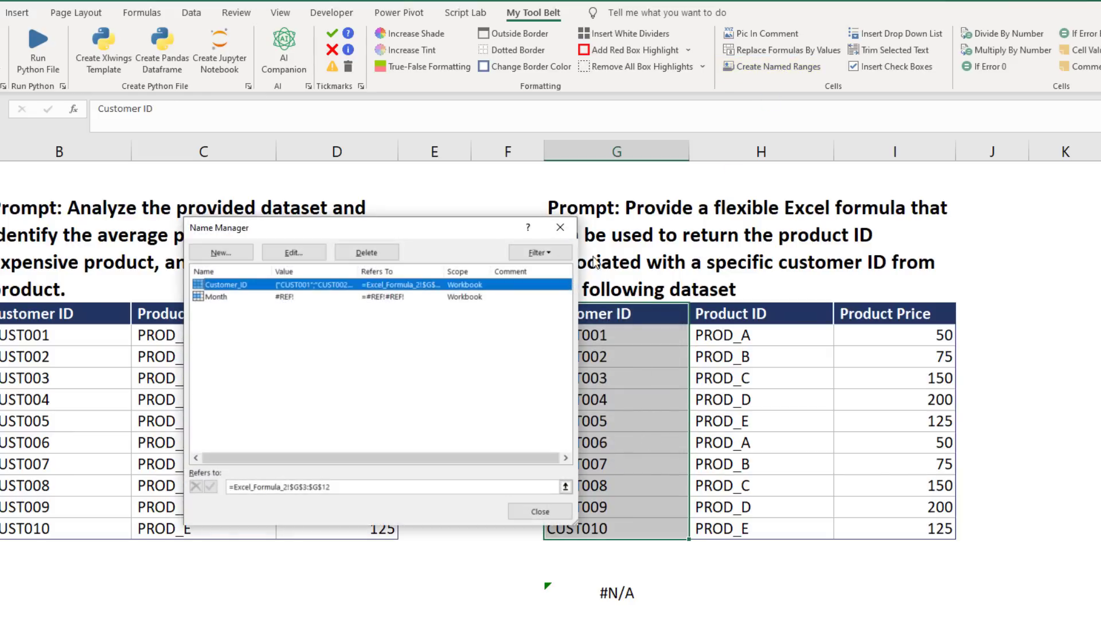
{"action": "left_click", "coordinate": [562, 228]}
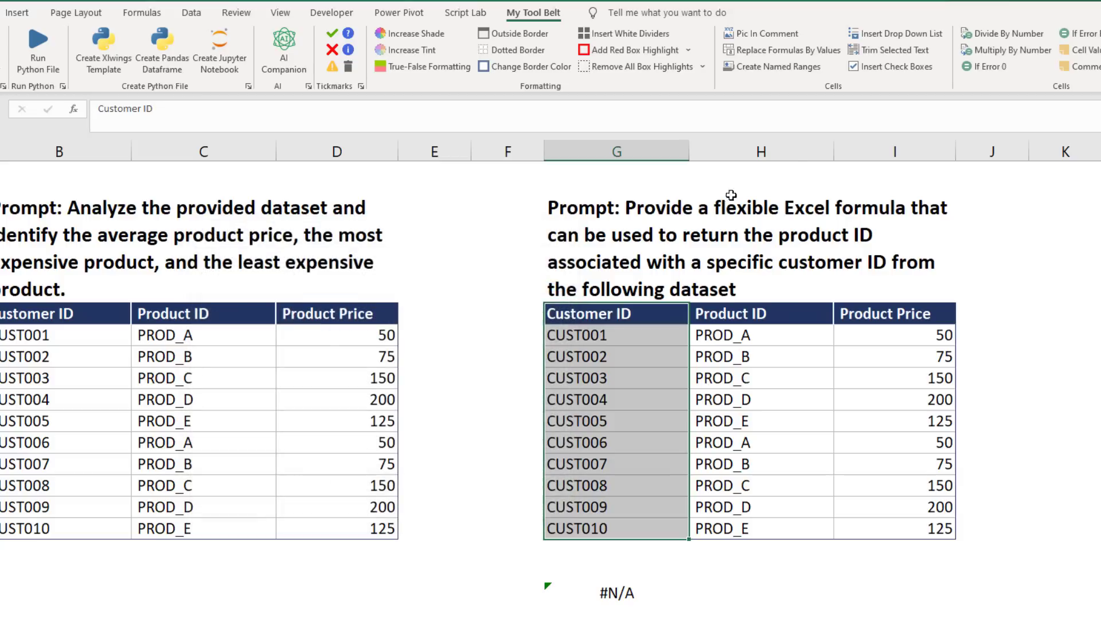
- Add a Customer_ID dropdown to G14 and choose CUST007, returning PROD_B
{"action": "left_click", "coordinate": [589, 567]}
{"action": "left_click", "coordinate": [876, 35]}
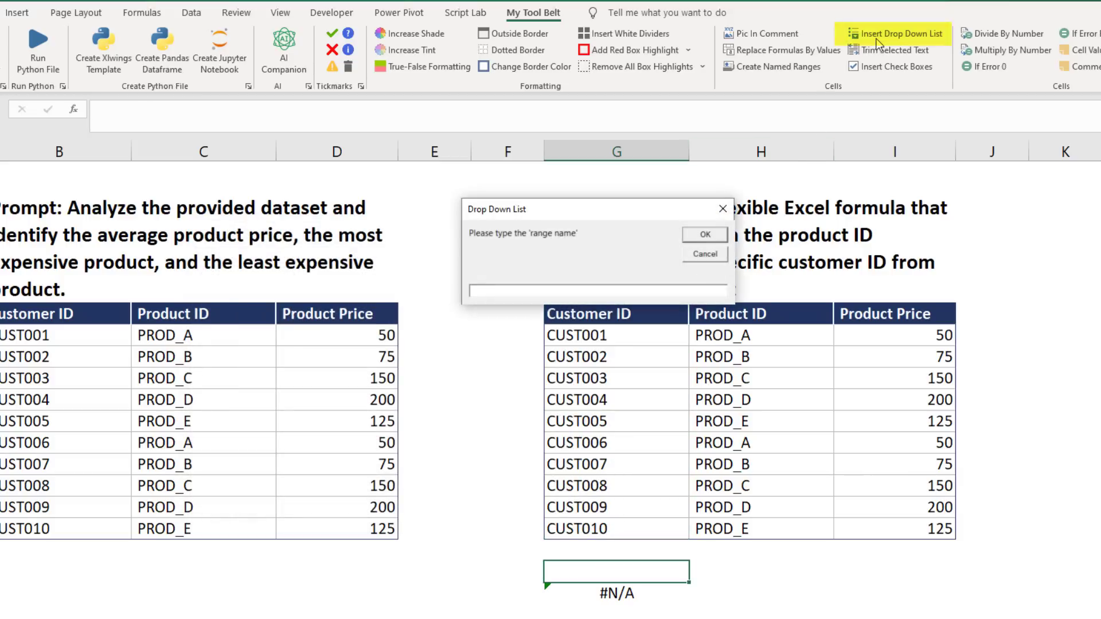
{"action": "type", "text": "Customer_"}
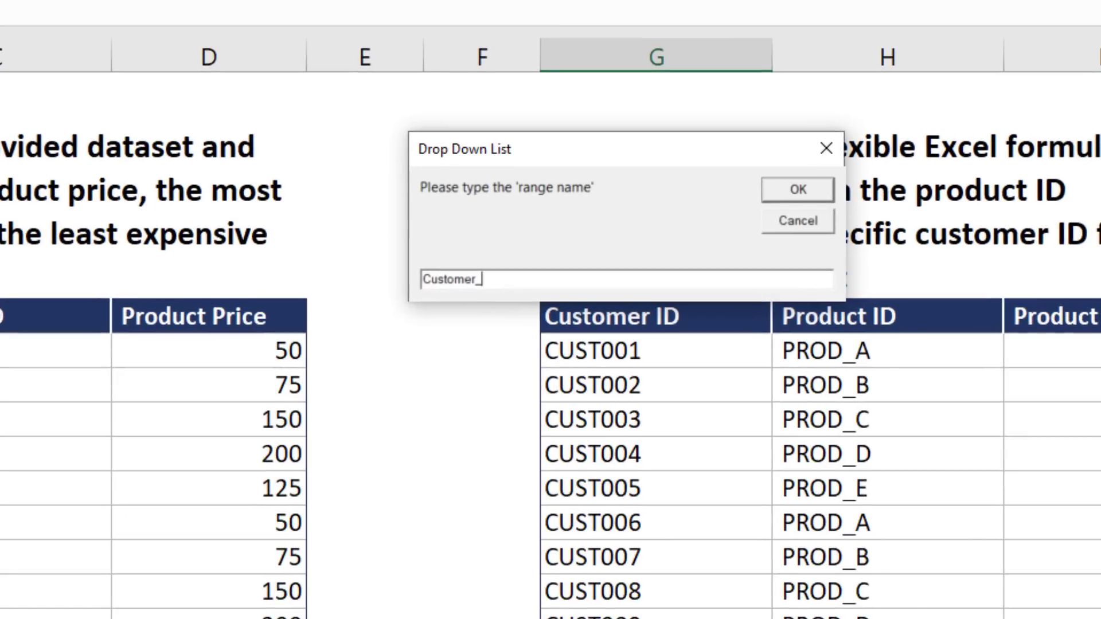
{"action": "type", "text": "ID"}
{"action": "left_click", "coordinate": [806, 189]}
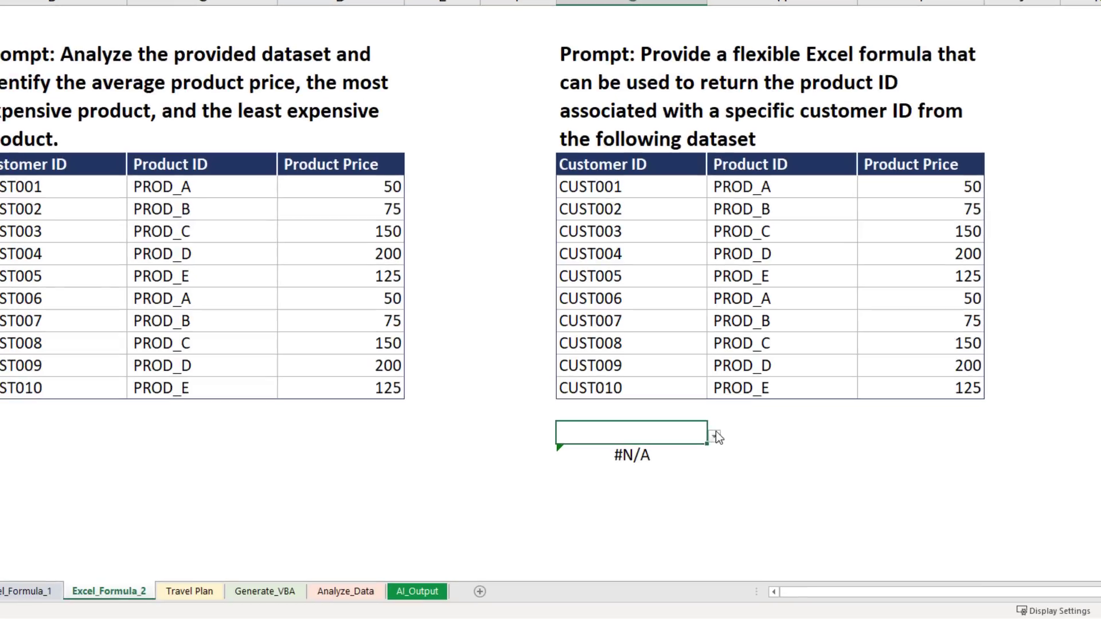
{"action": "left_click", "coordinate": [714, 437]}
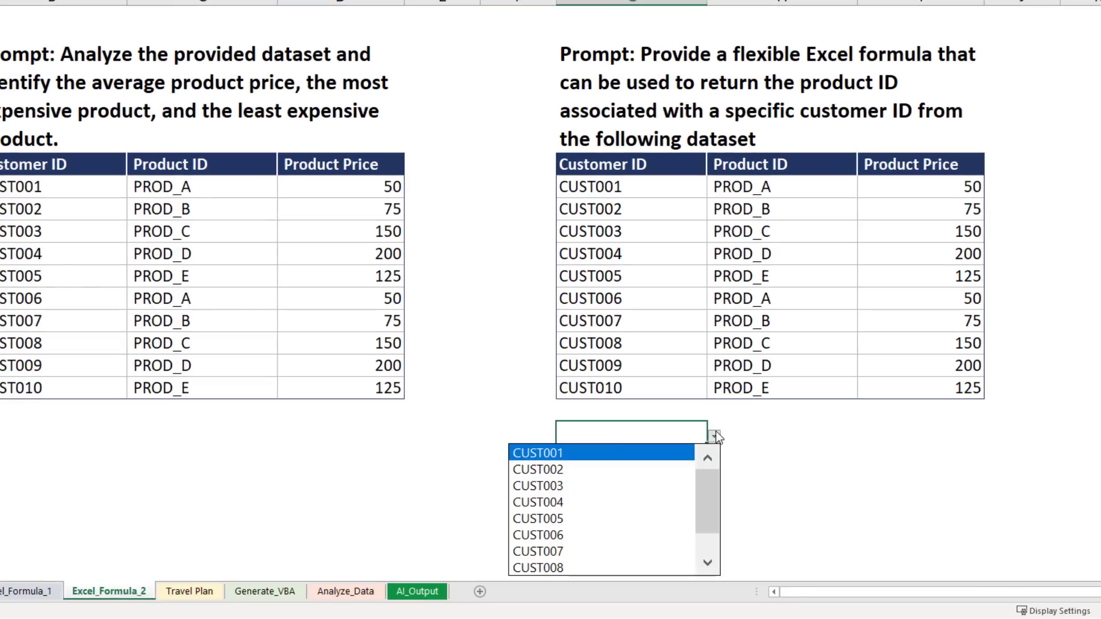
{"action": "left_click", "coordinate": [617, 488]}
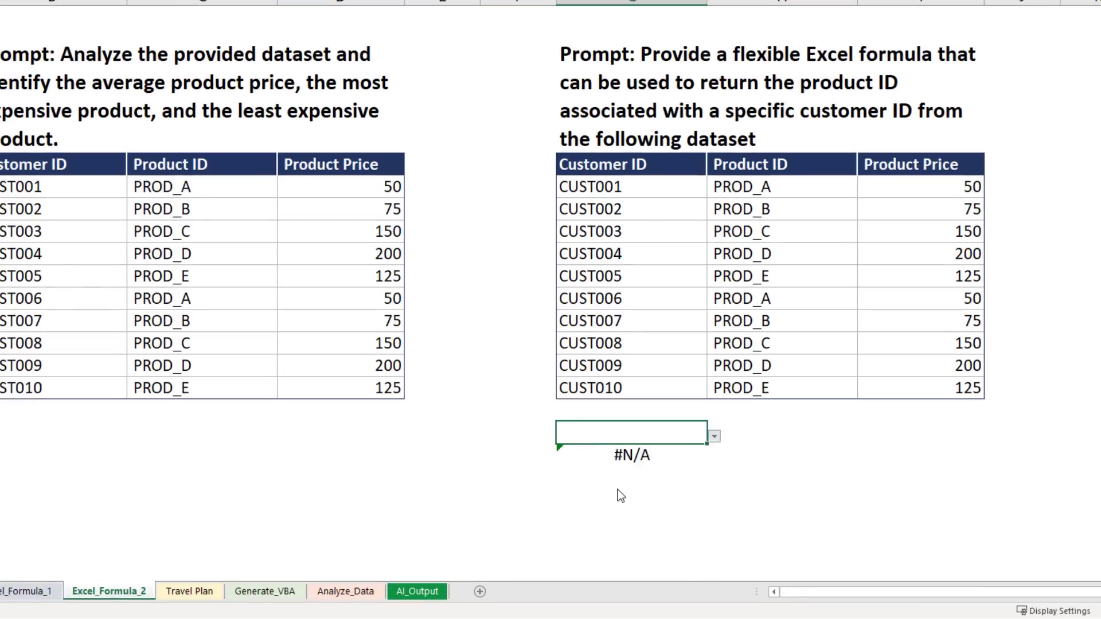
{"action": "left_click", "coordinate": [715, 437]}
{"action": "left_click", "coordinate": [629, 518]}
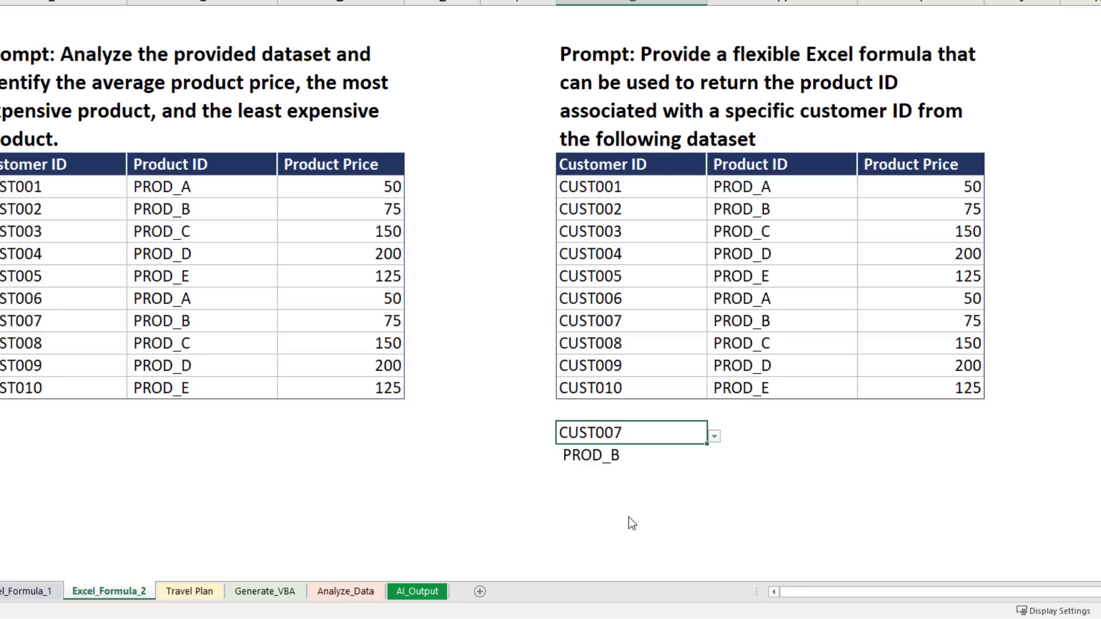
{"action": "left_click", "coordinate": [628, 519]}
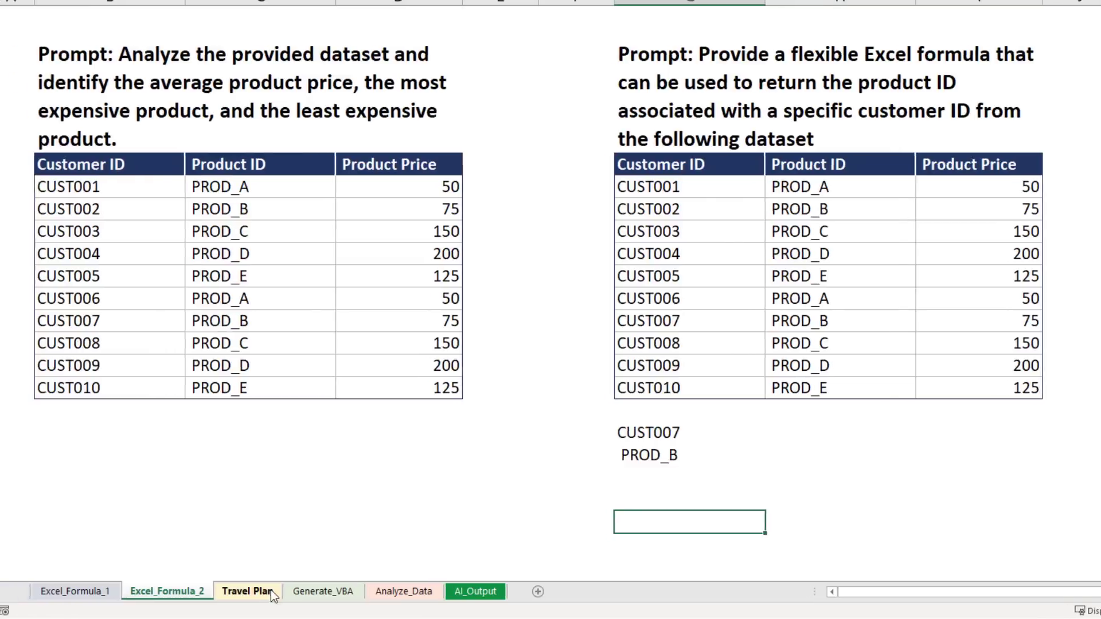
- Send the Sri Lanka one-week itinerary request in Travel Plan cell B2 to the AI Companion
{"action": "left_click", "coordinate": [271, 590]}
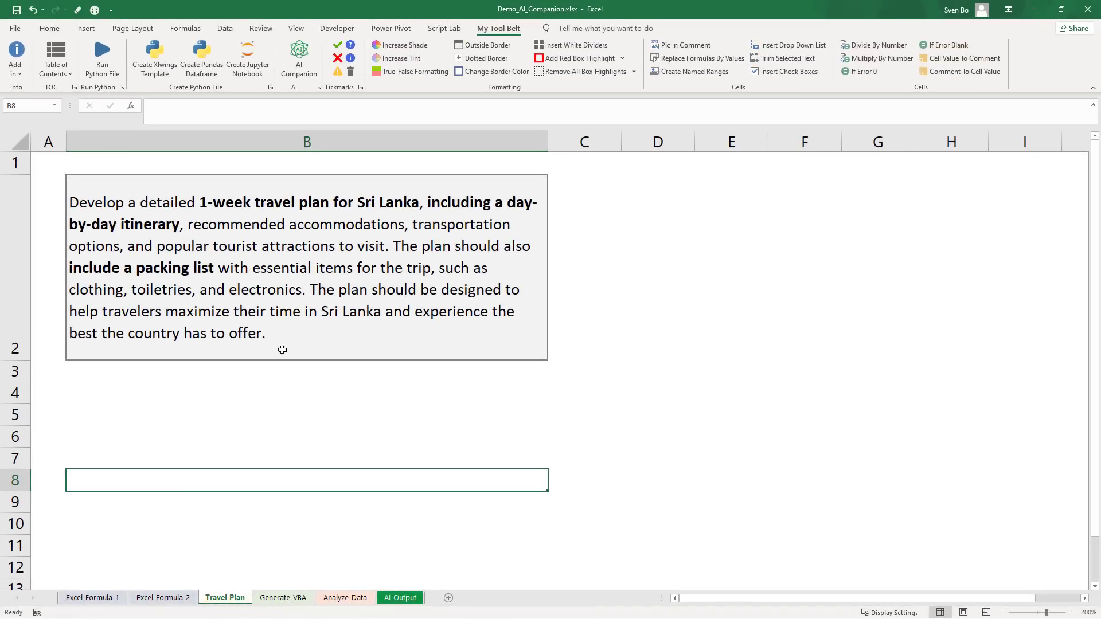
{"action": "left_click", "coordinate": [284, 326]}
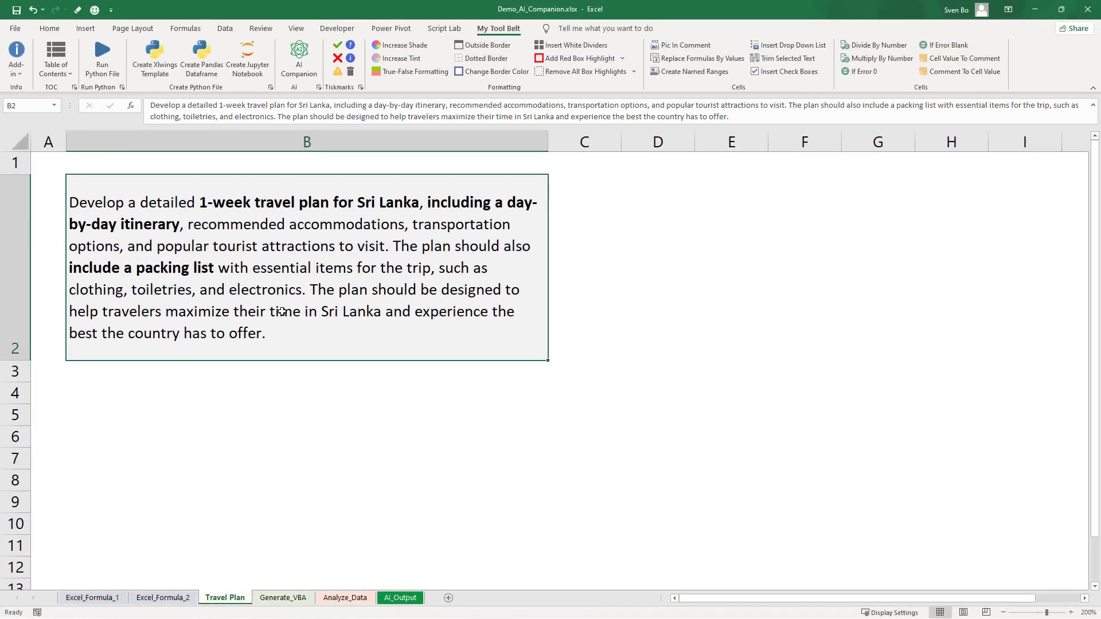
{"action": "left_click", "coordinate": [300, 61]}
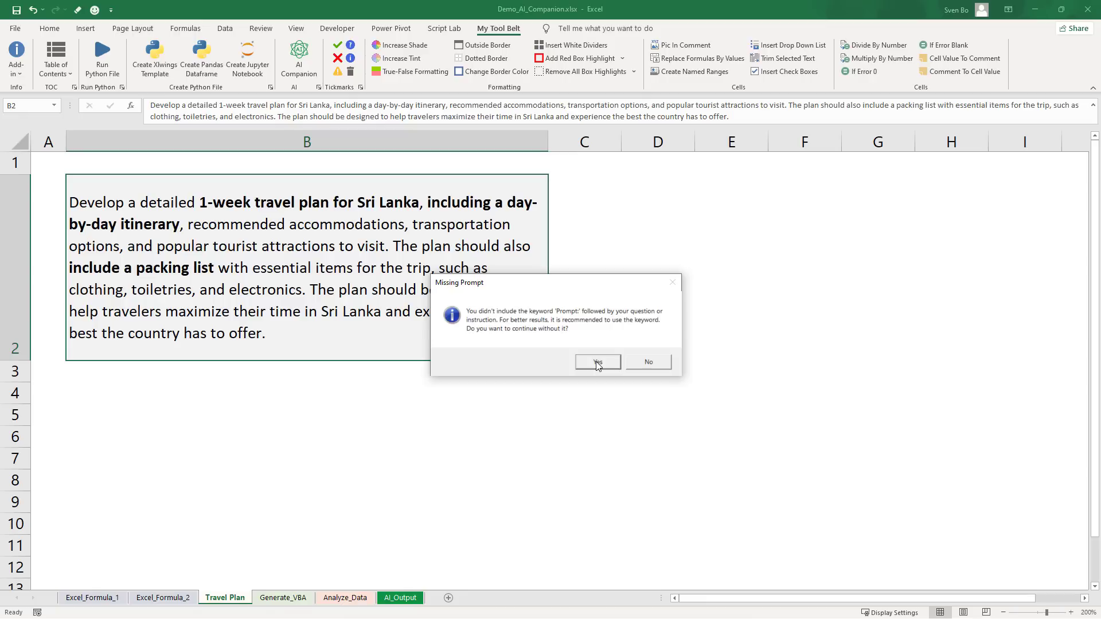
- Dismiss the AI messages, review the Tokyo itinerary, then move to the Generate_VBA sheet
{"action": "left_click", "coordinate": [596, 362]}
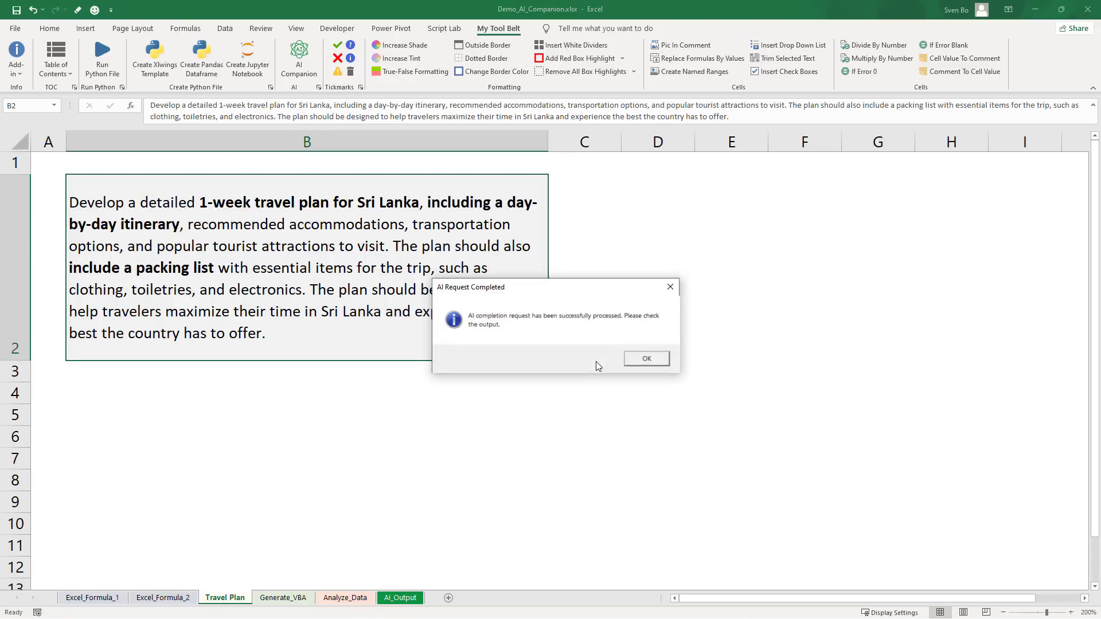
{"action": "left_click", "coordinate": [645, 359]}
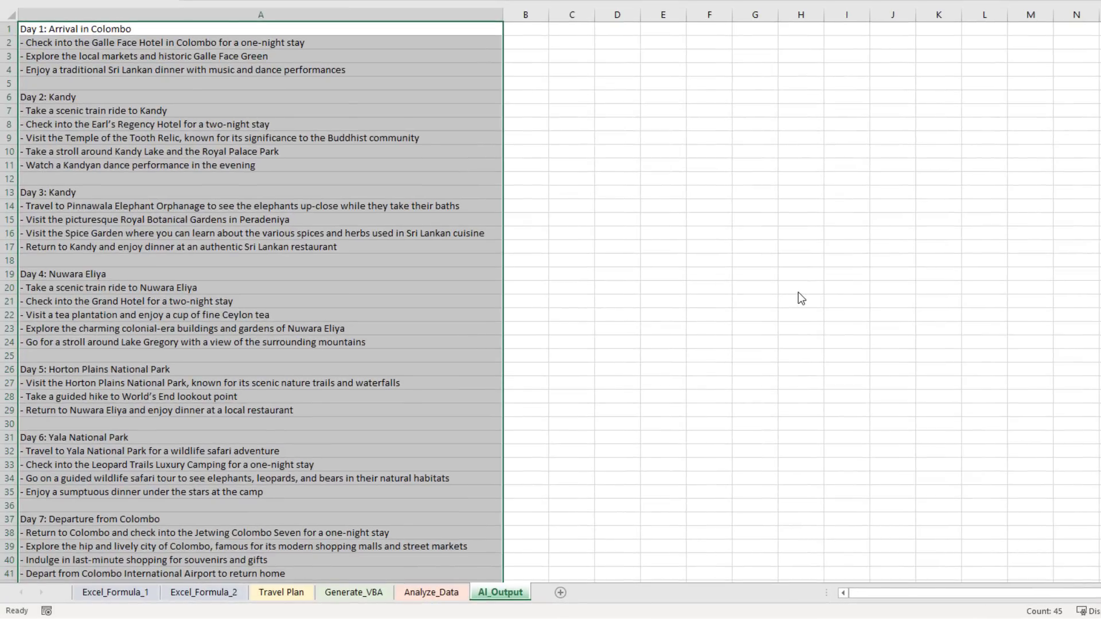
{"action": "left_click", "coordinate": [661, 349]}
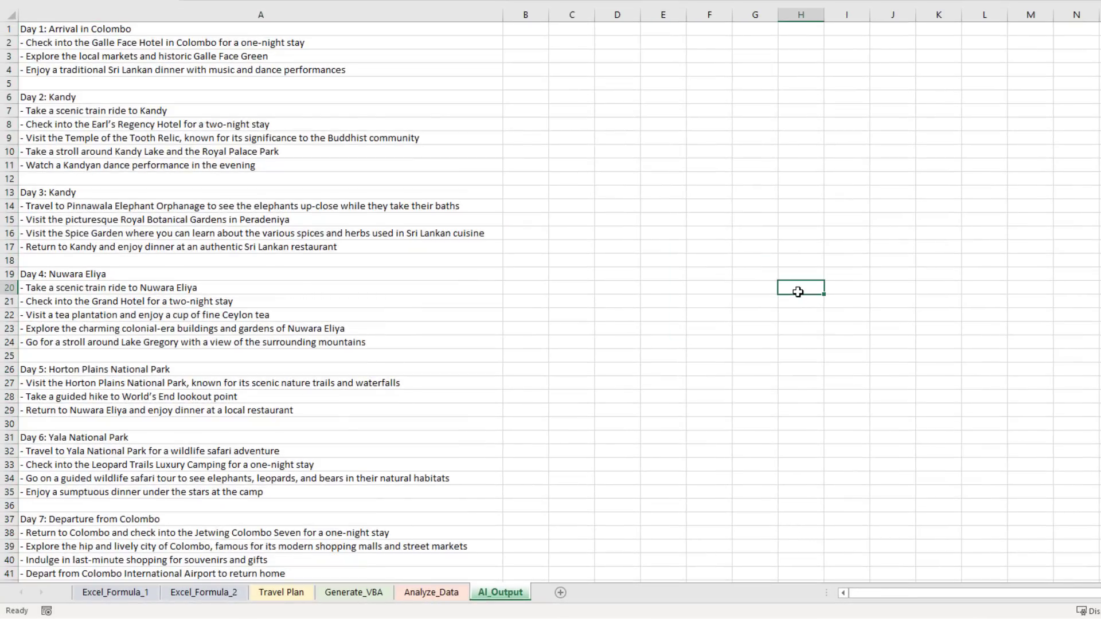
{"action": "scroll", "coordinate": [798, 292], "scroll_direction": "down", "scroll_amount": 1}
{"action": "scroll", "coordinate": [798, 292], "scroll_direction": "down", "scroll_amount": 1}
{"action": "scroll", "coordinate": [798, 293], "scroll_direction": "down", "scroll_amount": 1}
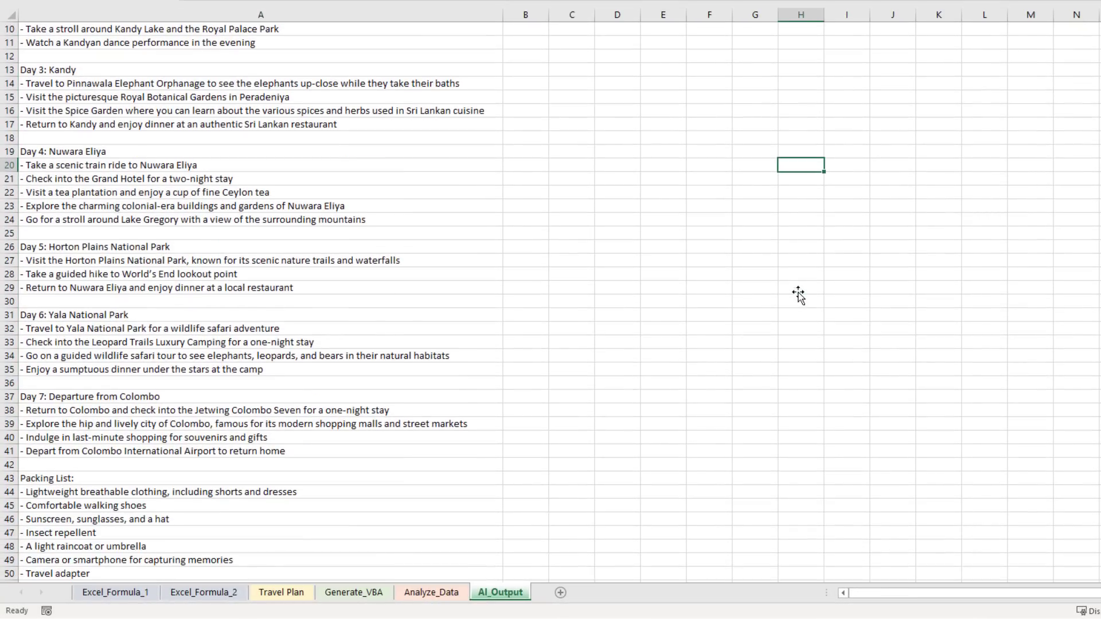
{"action": "scroll", "coordinate": [798, 294], "scroll_direction": "down", "scroll_amount": 1}
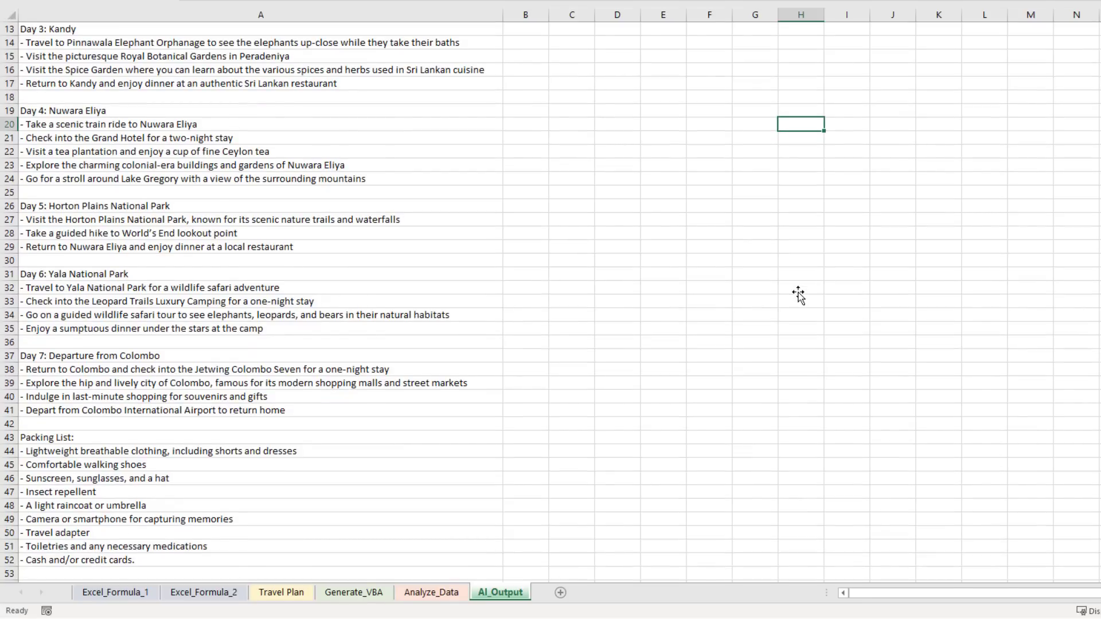
{"action": "left_click", "coordinate": [354, 594]}
- Send the prompt and email recipients table A1:C5 to the AI Companion
{"action": "left_click", "coordinate": [211, 421]}
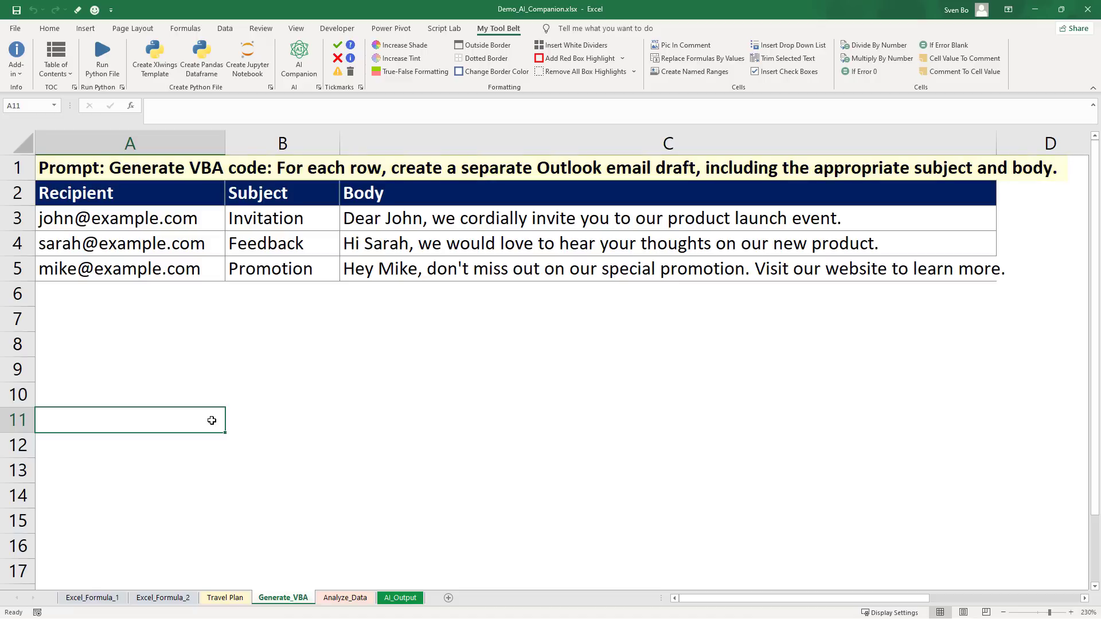
{"action": "mouse_move", "coordinate": [60, 172]}
{"action": "left_mouse_down"}
{"action": "mouse_move", "coordinate": [322, 195]}
{"action": "mouse_move", "coordinate": [369, 258]}
{"action": "left_mouse_up"}
{"action": "left_click", "coordinate": [303, 60]}
{"action": "left_click", "coordinate": [626, 363]}
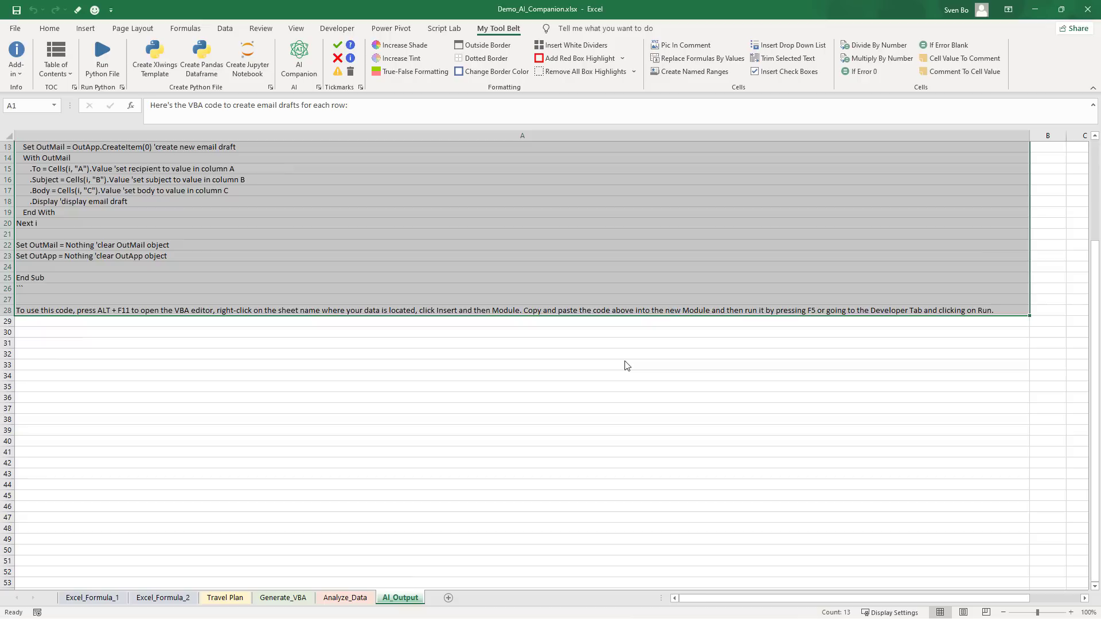
{"action": "left_click", "coordinate": [627, 366]}
- Copy the generated GenerateEmails macro lines and return to Generate_VBA
{"action": "scroll", "coordinate": [625, 363], "scroll_direction": "up", "scroll_amount": 3}
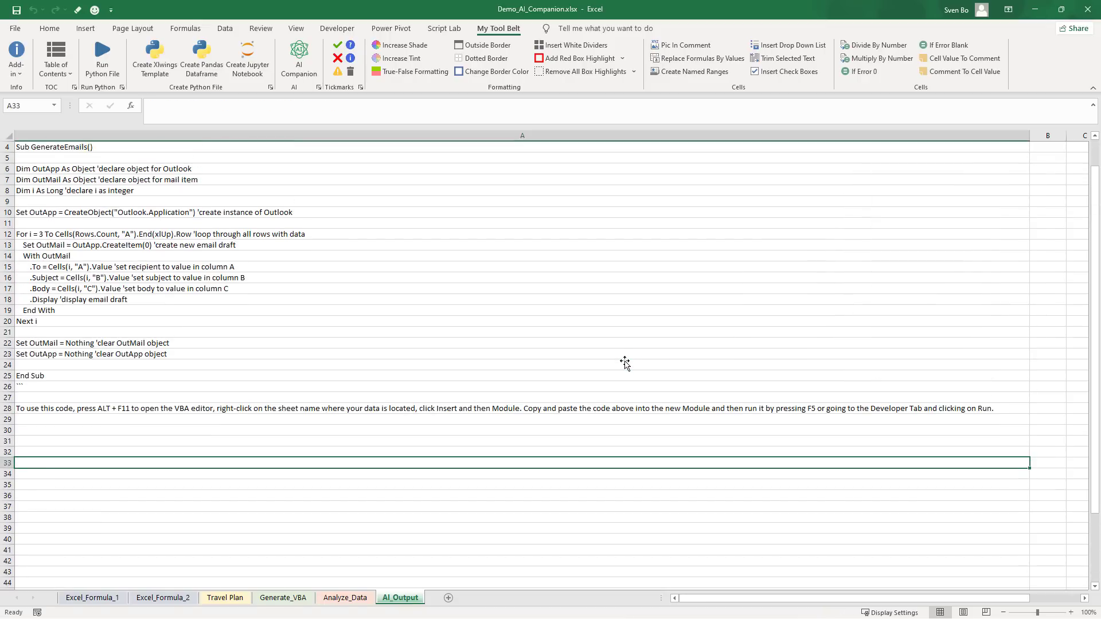
{"action": "scroll", "coordinate": [625, 363], "scroll_direction": "up", "scroll_amount": 1}
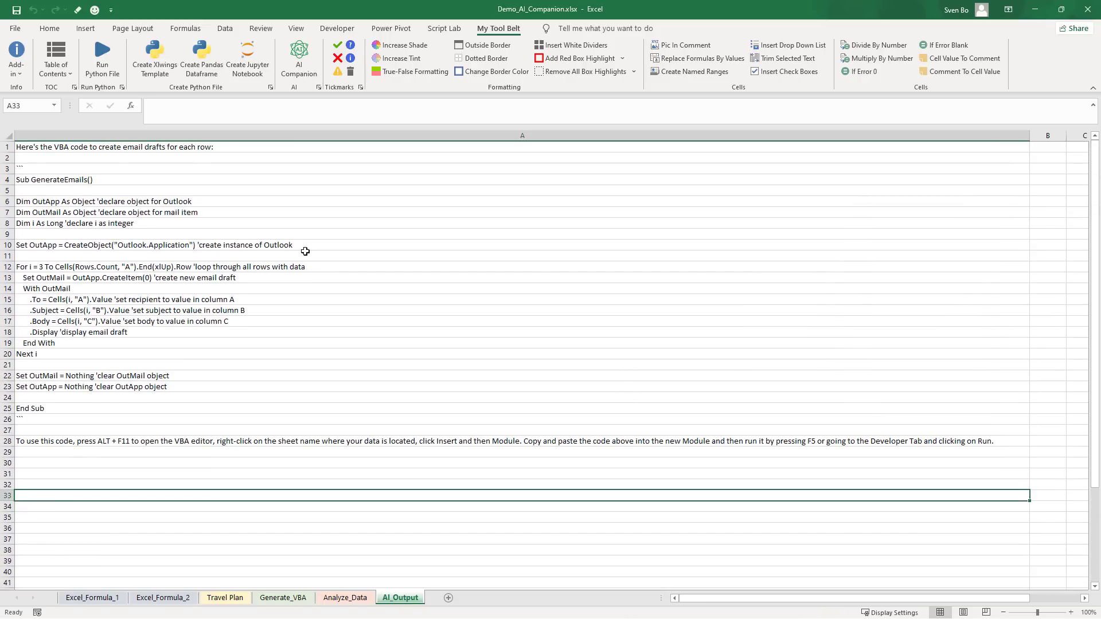
{"action": "left_click_drag", "start_coordinate": [64, 182], "coordinate": [68, 408]}
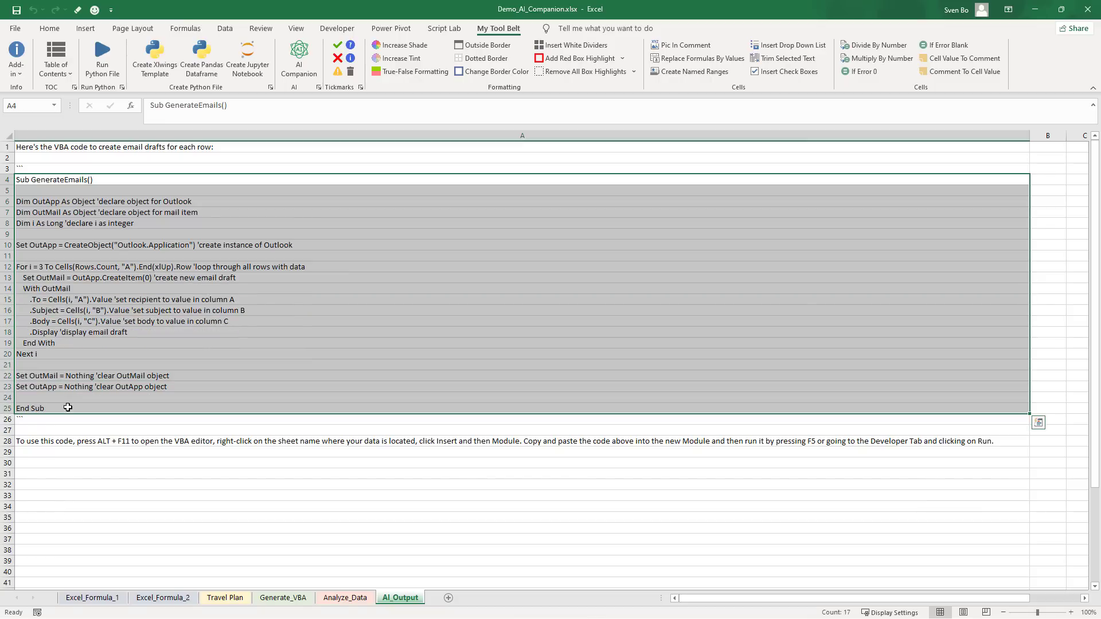
{"action": "key", "text": "ctrl+c"}
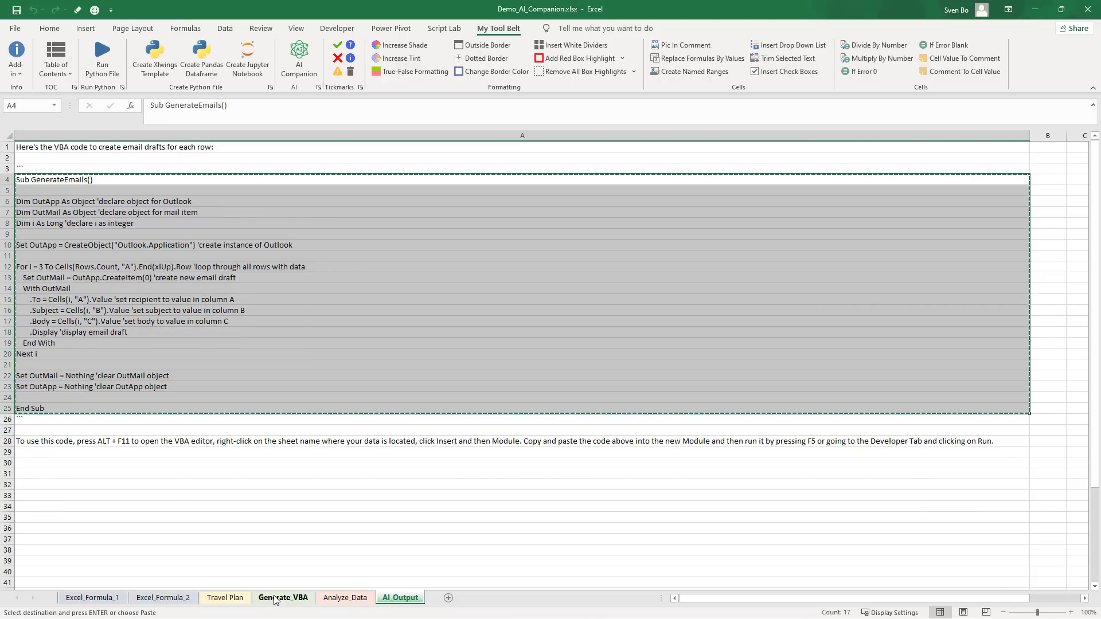
{"action": "left_click", "coordinate": [273, 597]}
{"action": "left_click", "coordinate": [323, 404]}
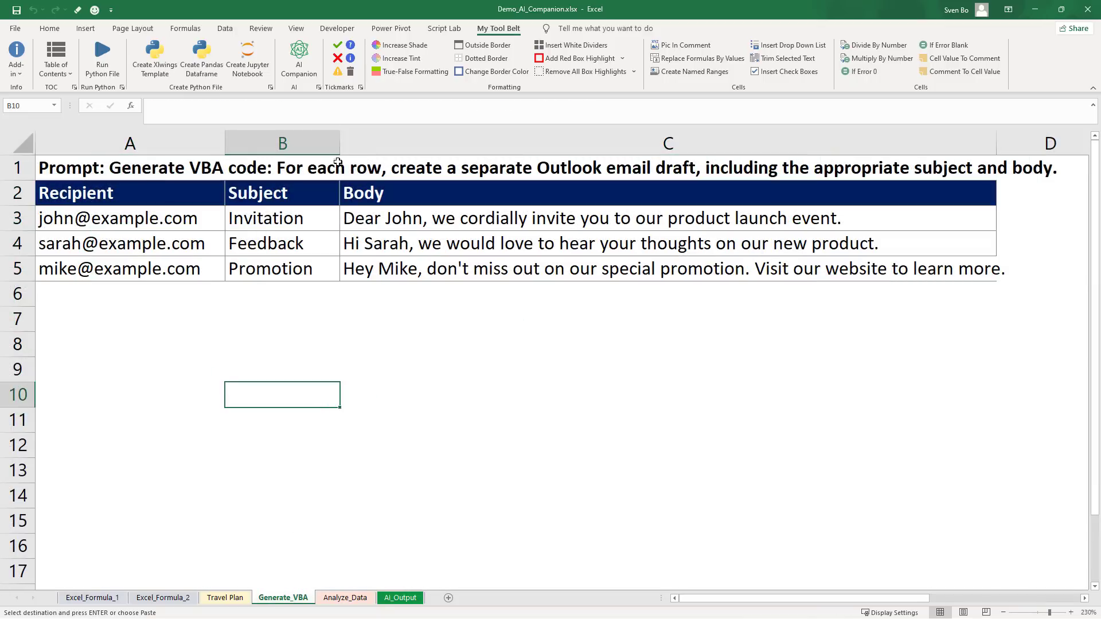
- In the VBA editor, insert Module1 and paste the copied GenerateEmails macro
{"action": "left_click", "coordinate": [343, 33]}
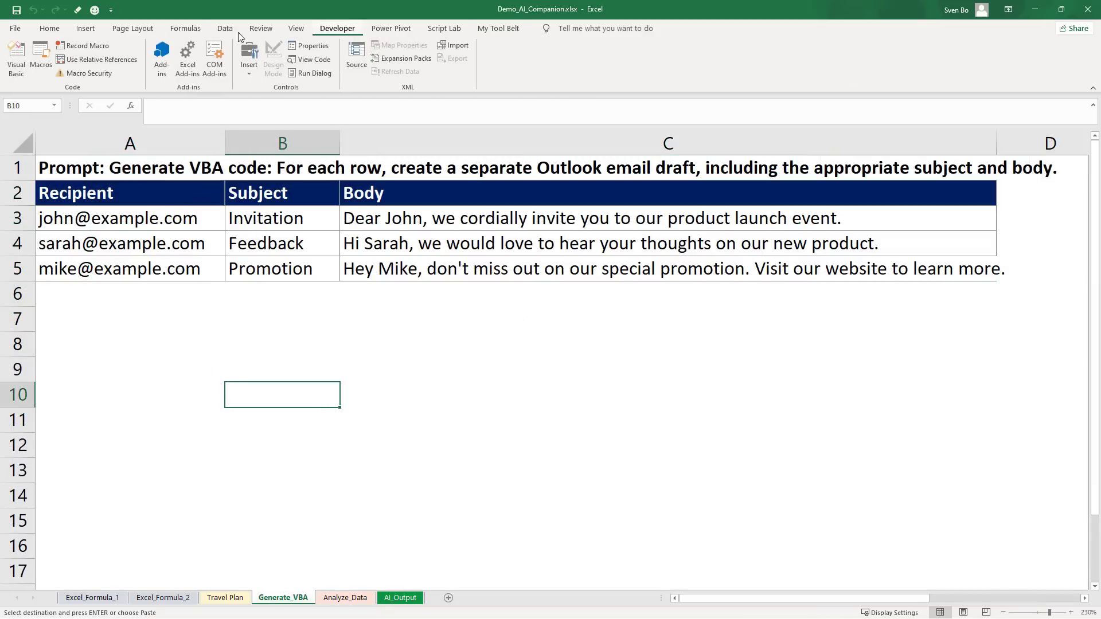
{"action": "left_click", "coordinate": [17, 61]}
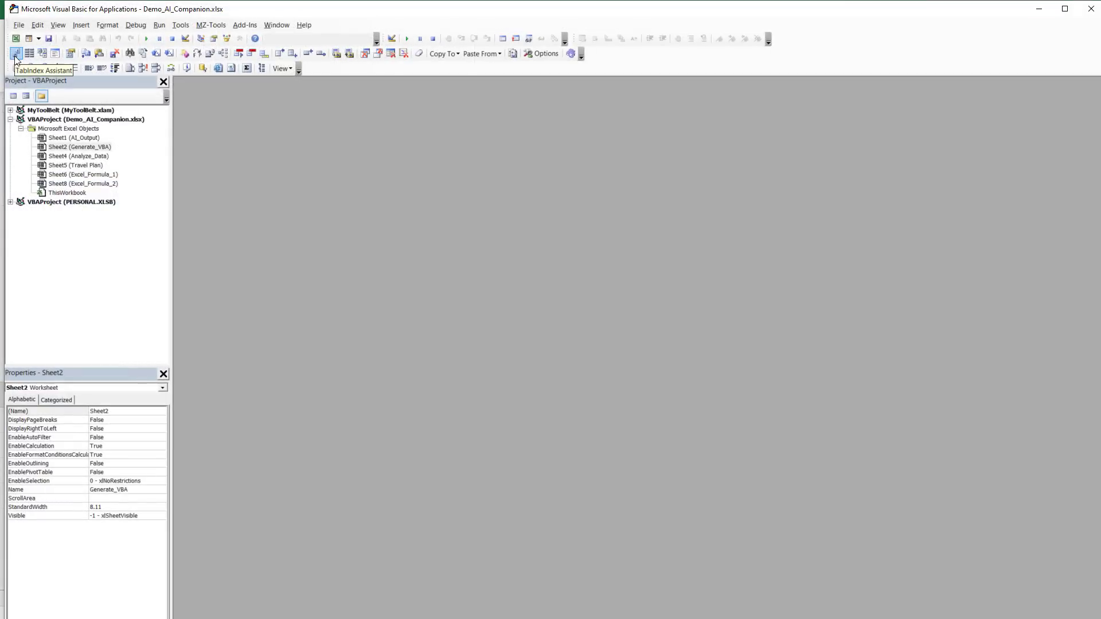
{"action": "left_click", "coordinate": [82, 27]}
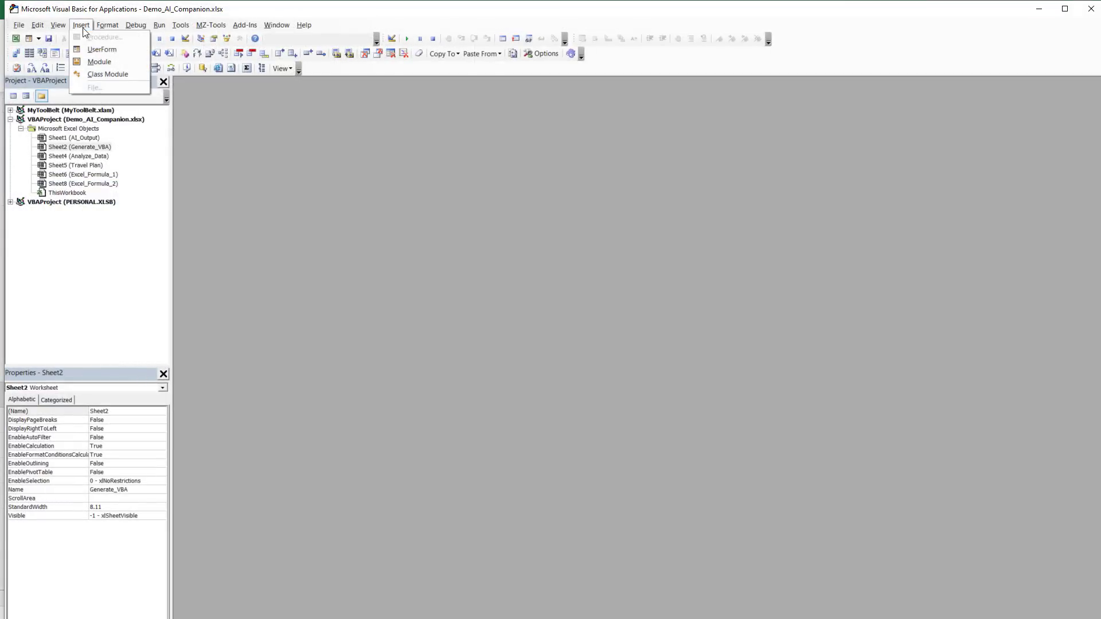
{"action": "left_click", "coordinate": [94, 61]}
{"action": "key", "text": "ctrl+v"}
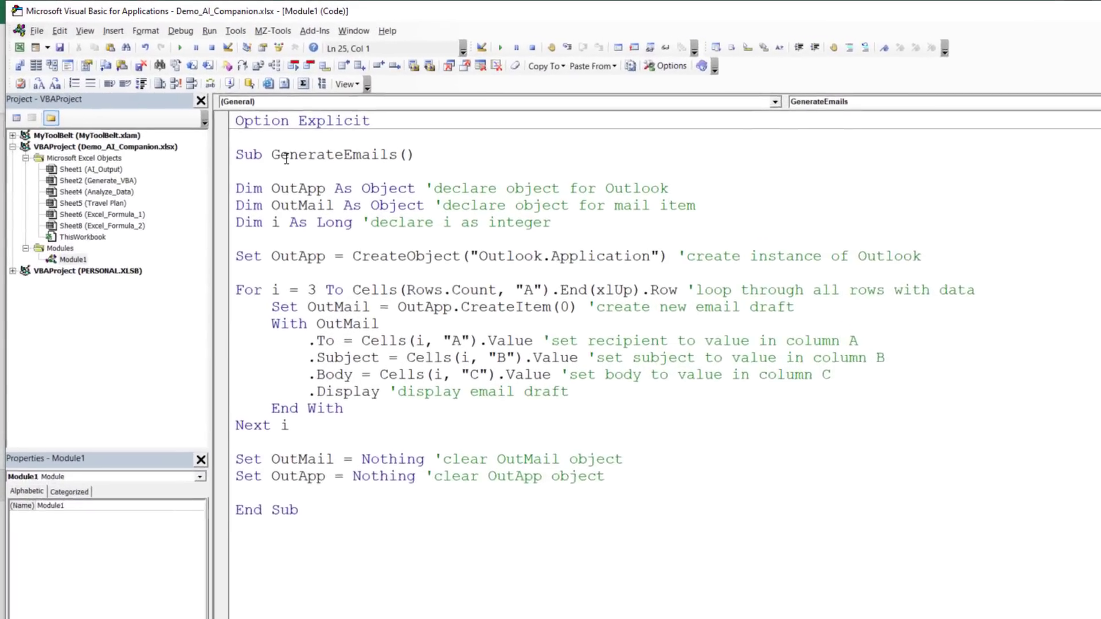
{"action": "left_click", "coordinate": [193, 33]}
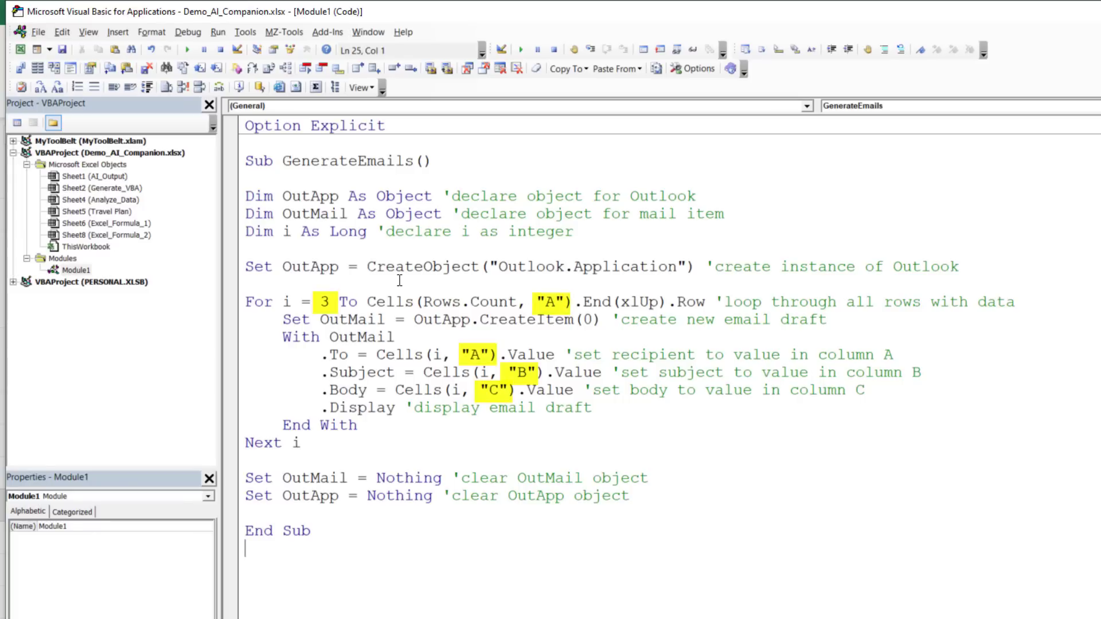
{"action": "left_click", "coordinate": [399, 281]}
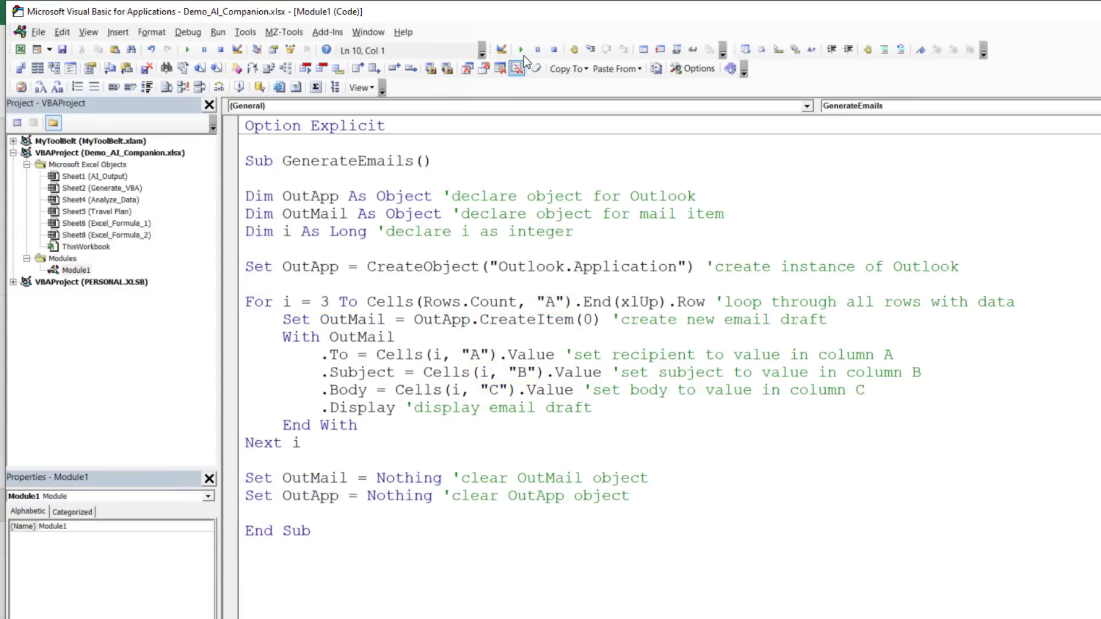
- Run GenerateEmails, cascade the three Outlook drafts, and close them without saving
{"action": "left_click", "coordinate": [524, 53]}
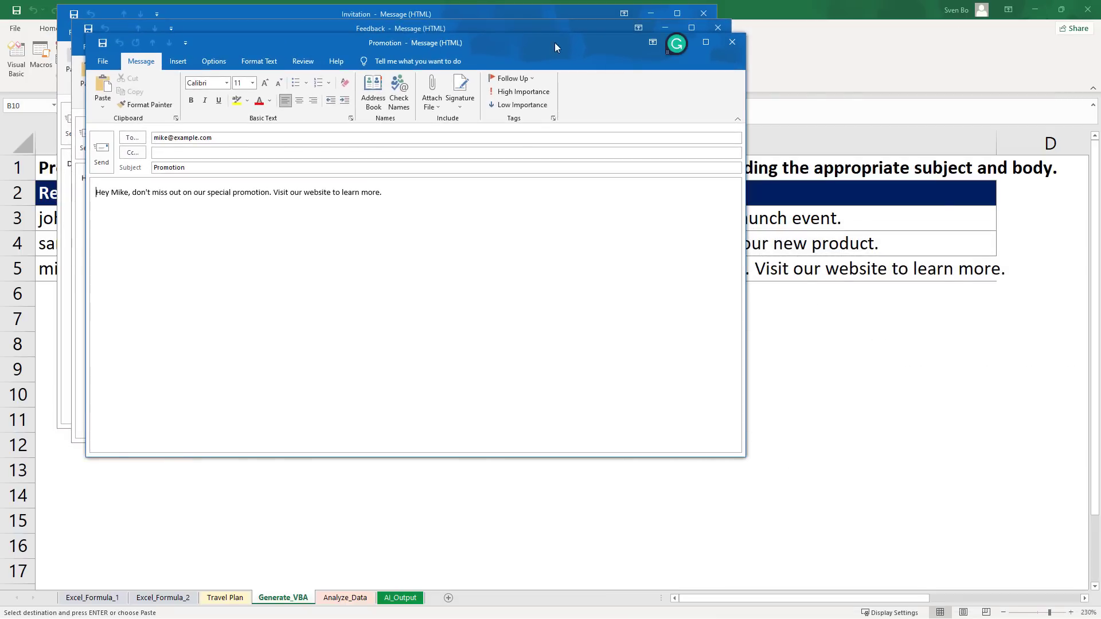
{"action": "left_click_drag", "start_coordinate": [556, 42], "coordinate": [823, 214]}
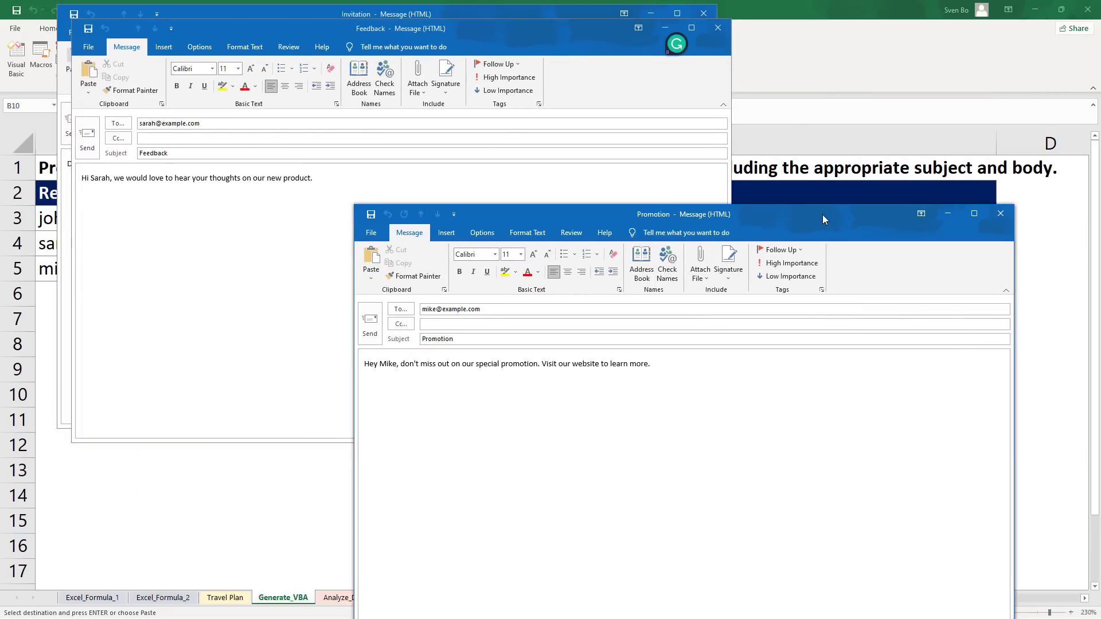
{"action": "mouse_move", "coordinate": [490, 36]}
{"action": "left_mouse_down"}
{"action": "mouse_move", "coordinate": [839, 238]}
{"action": "mouse_move", "coordinate": [780, 246]}
{"action": "left_mouse_up"}
{"action": "left_click_drag", "start_coordinate": [416, 15], "coordinate": [731, 263]}
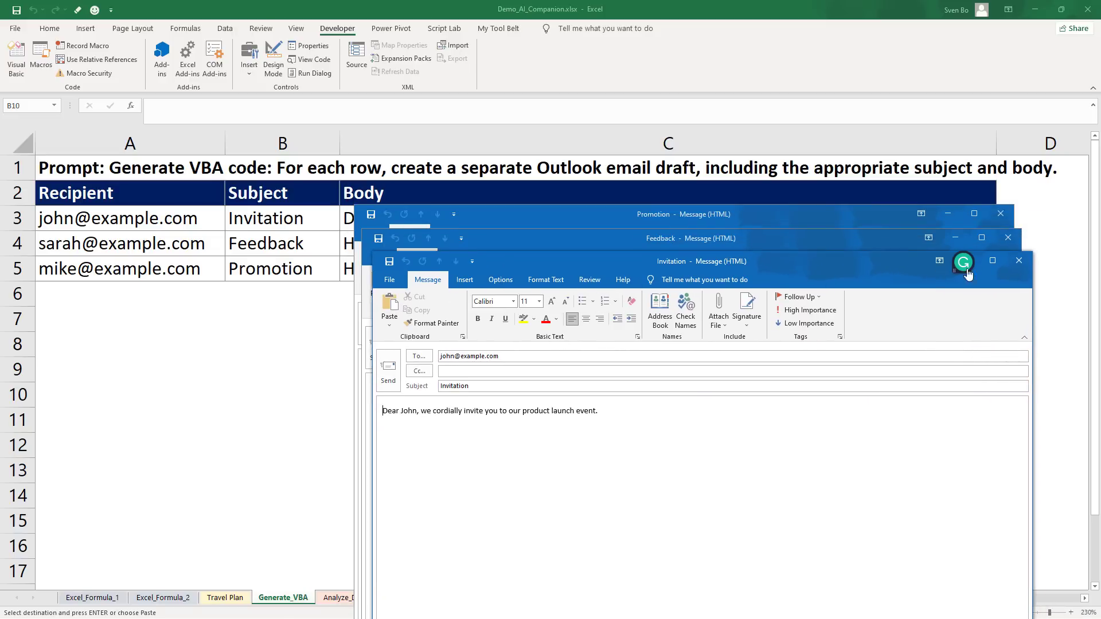
{"action": "left_click", "coordinate": [1019, 264]}
{"action": "left_click", "coordinate": [555, 347]}
{"action": "left_click", "coordinate": [1008, 238]}
{"action": "left_click", "coordinate": [555, 347]}
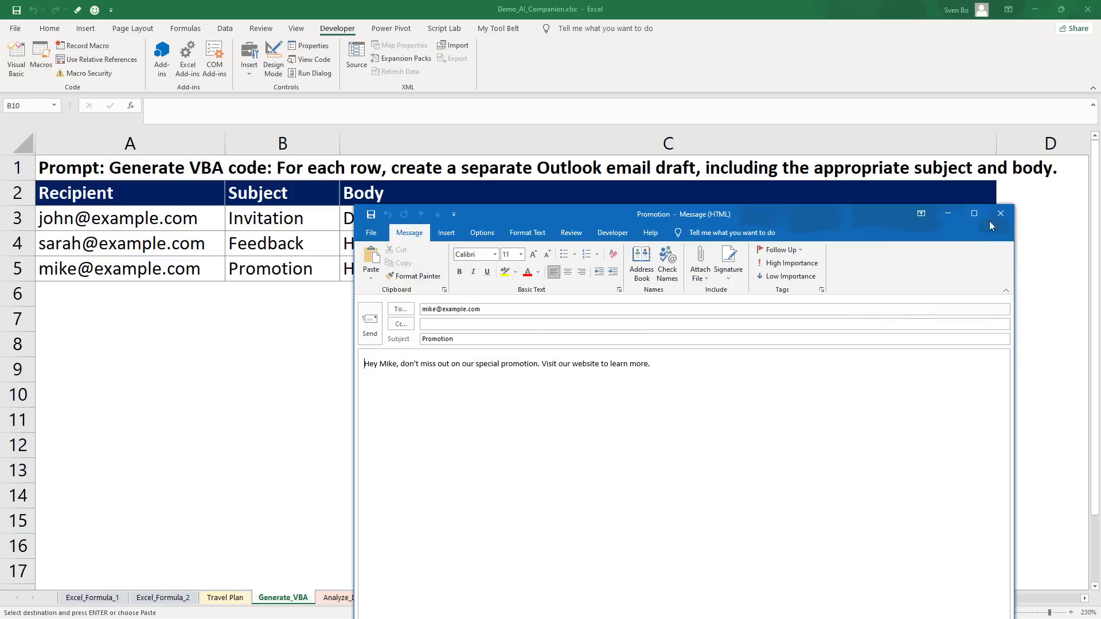
{"action": "left_click", "coordinate": [999, 216]}
{"action": "left_click", "coordinate": [555, 347]}
- Add a form button labelled 'Generate Emails' under the table, assigned to GenerateEmails
{"action": "left_click", "coordinate": [249, 81]}
{"action": "left_click", "coordinate": [244, 108]}
{"action": "mouse_move", "coordinate": [344, 321]}
{"action": "left_mouse_down"}
{"action": "mouse_move", "coordinate": [354, 336]}
{"action": "mouse_move", "coordinate": [466, 329]}
{"action": "left_mouse_up"}
{"action": "left_click", "coordinate": [278, 264]}
{"action": "left_click", "coordinate": [415, 412]}
{"action": "type", "text": "Generate Emails"}
{"action": "left_click", "coordinate": [462, 368]}
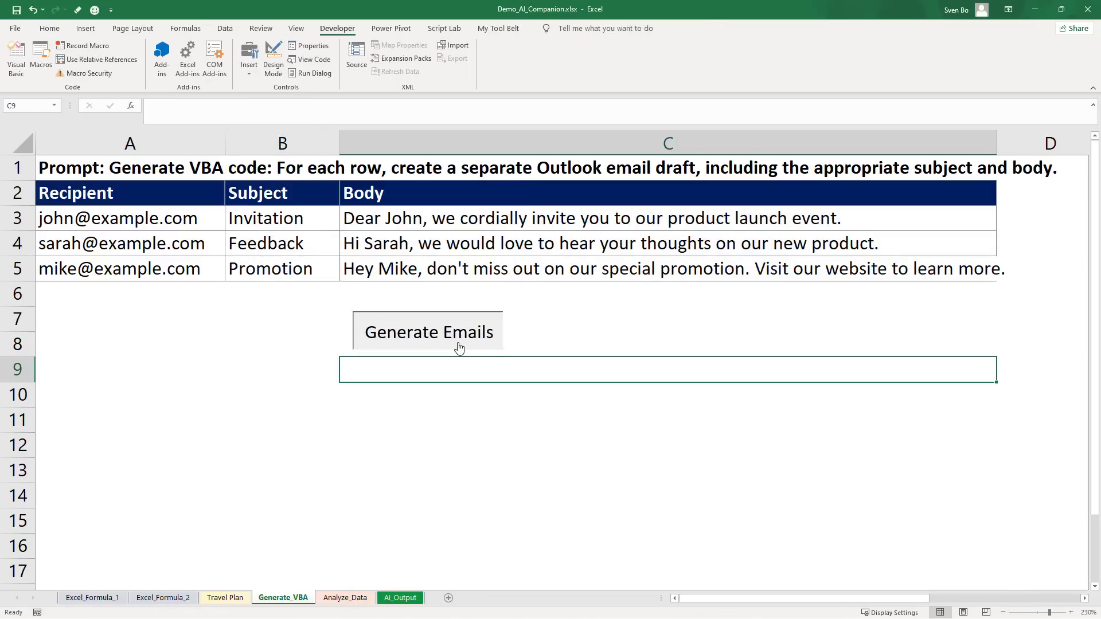
- Test the new button, then discard the Promotion, Feedback and Invitation drafts
{"action": "left_click", "coordinate": [459, 347]}
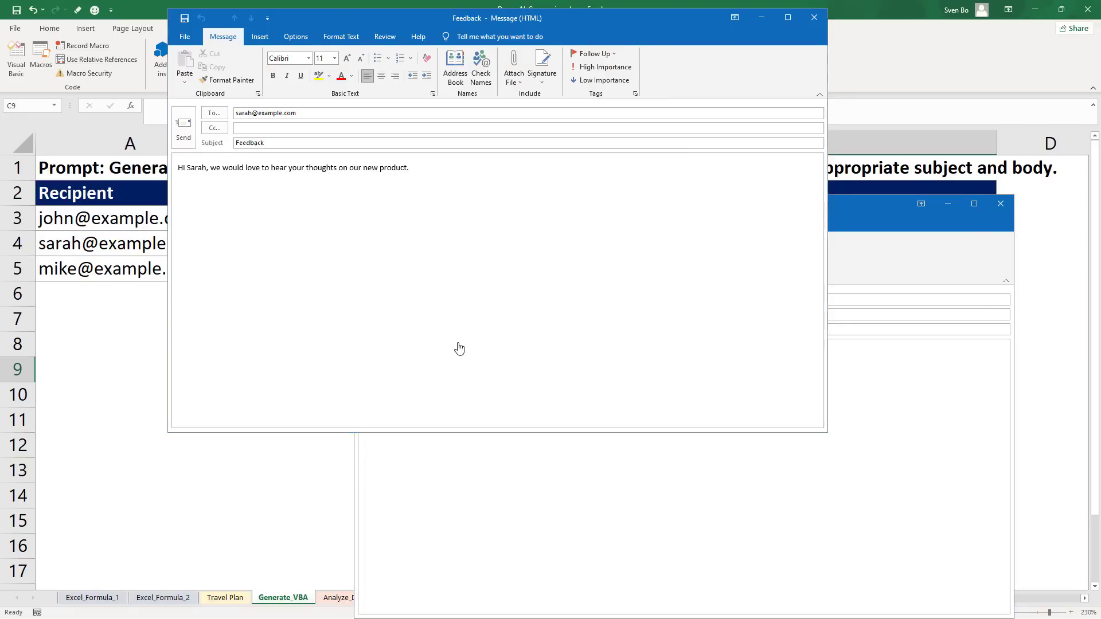
{"action": "left_click", "coordinate": [828, 31]}
{"action": "left_click", "coordinate": [553, 347]}
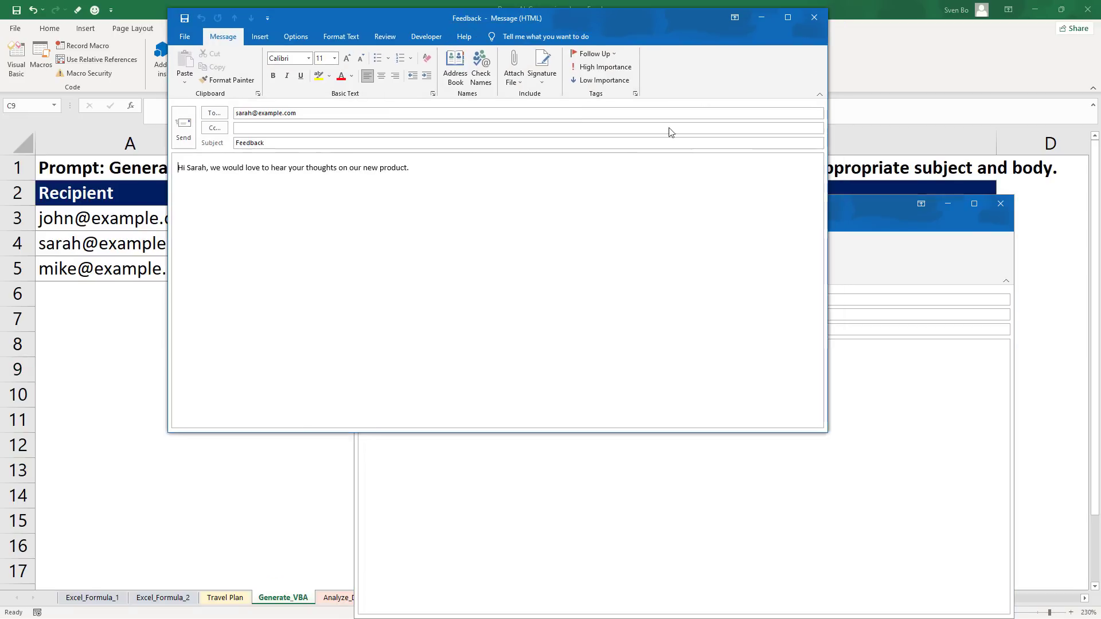
{"action": "left_click", "coordinate": [815, 17]}
{"action": "left_click", "coordinate": [552, 346]}
{"action": "left_click", "coordinate": [998, 205]}
{"action": "left_click", "coordinate": [553, 350]}
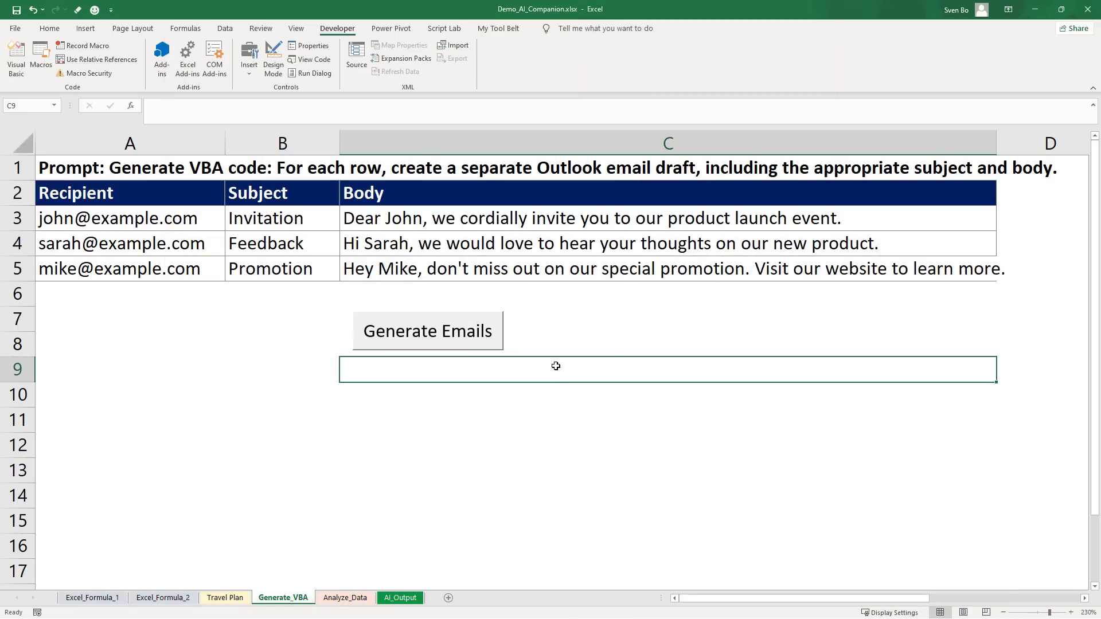
- Send the Analyze_Data sales table A1:E38 to the AI Companion and copy its five insights
{"action": "left_click", "coordinate": [345, 597]}
{"action": "left_click", "coordinate": [428, 531]}
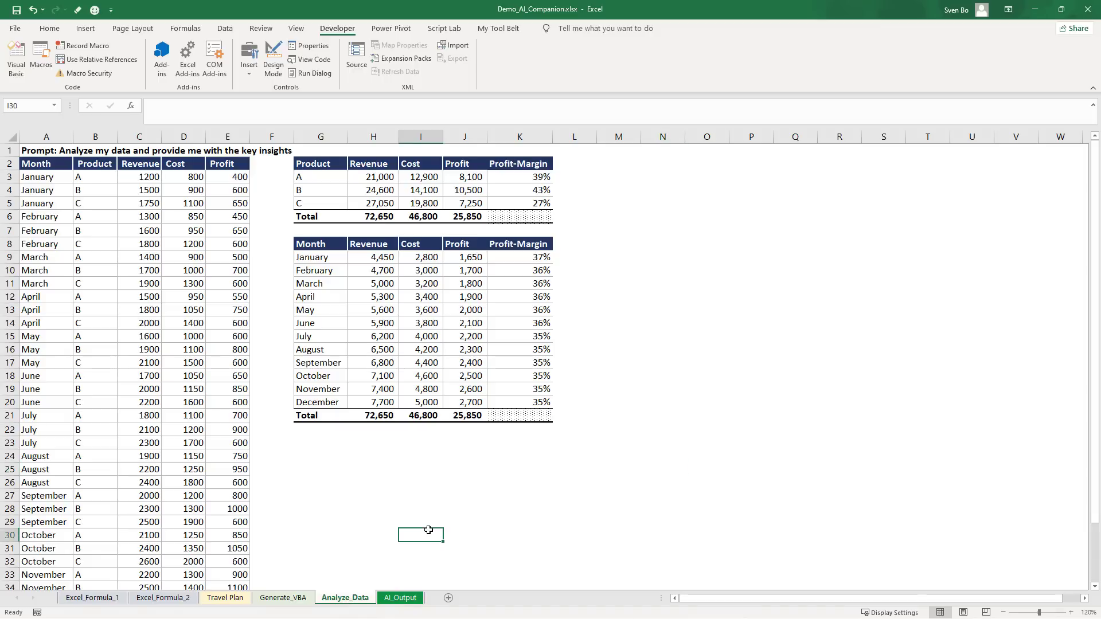
{"action": "left_click_drag", "start_coordinate": [39, 152], "coordinate": [243, 588]}
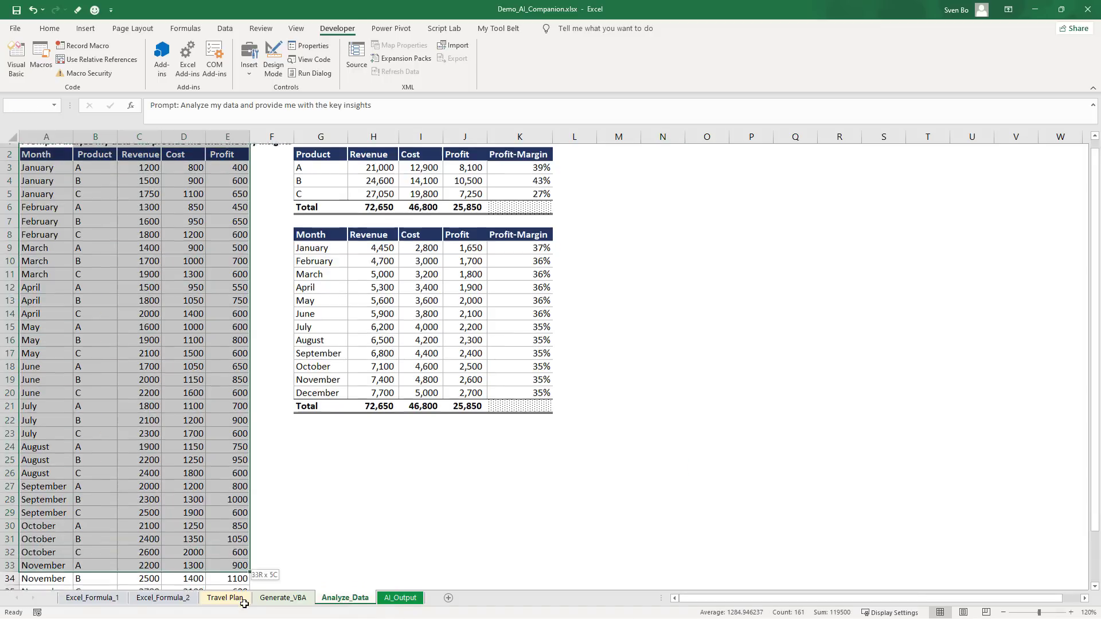
{"action": "left_click", "coordinate": [509, 29]}
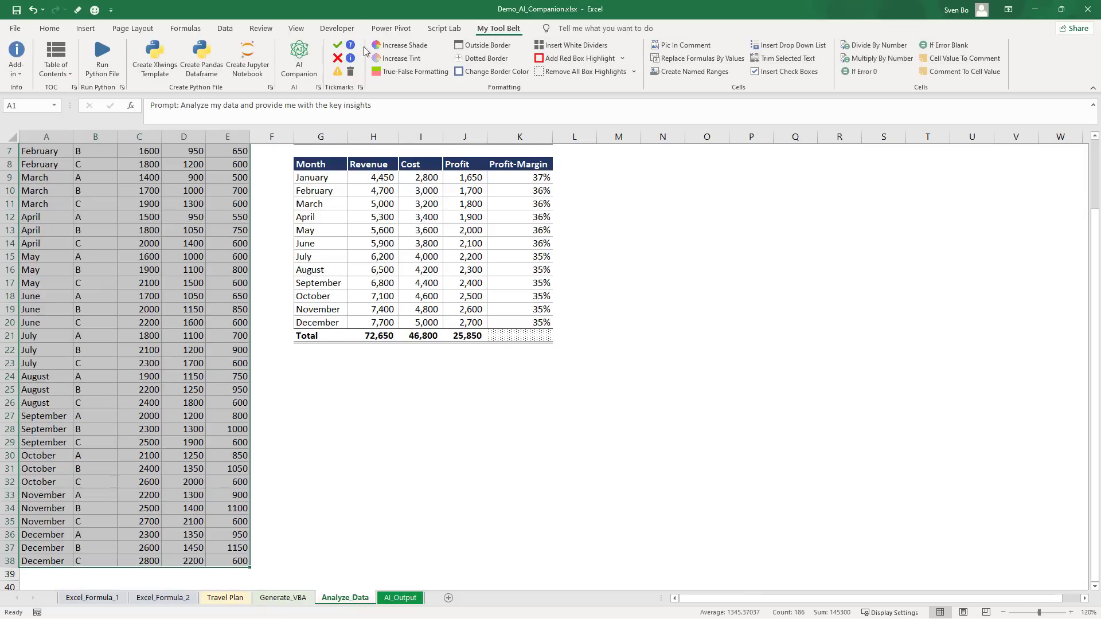
{"action": "left_click", "coordinate": [305, 54]}
{"action": "left_click", "coordinate": [639, 374]}
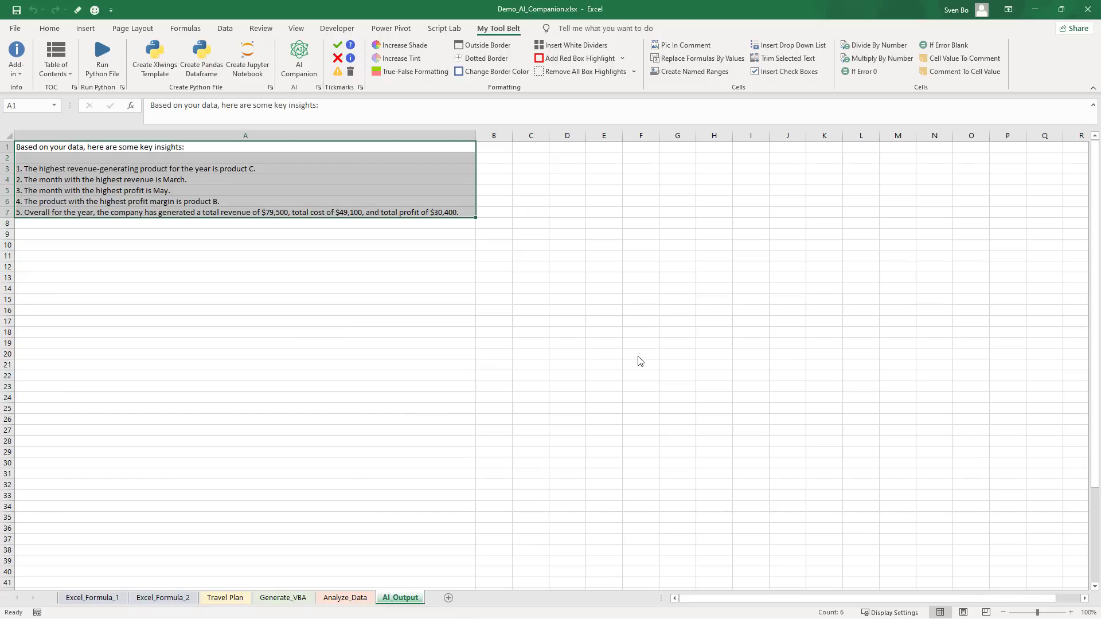
{"action": "key", "text": "ctrl+c"}
{"action": "left_click", "coordinate": [350, 598]}
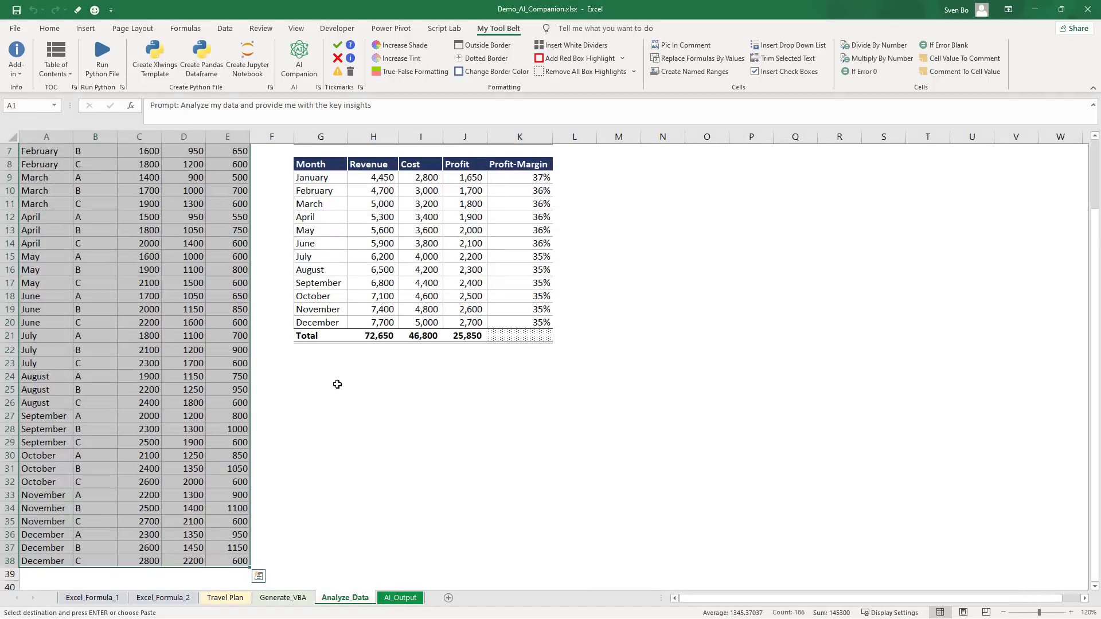
- Paste the copied insights into cell G23 beneath the monthly summary table
{"action": "left_click", "coordinate": [321, 363]}
{"action": "key", "text": "ctrl+v"}
{"action": "left_click", "coordinate": [741, 376]}
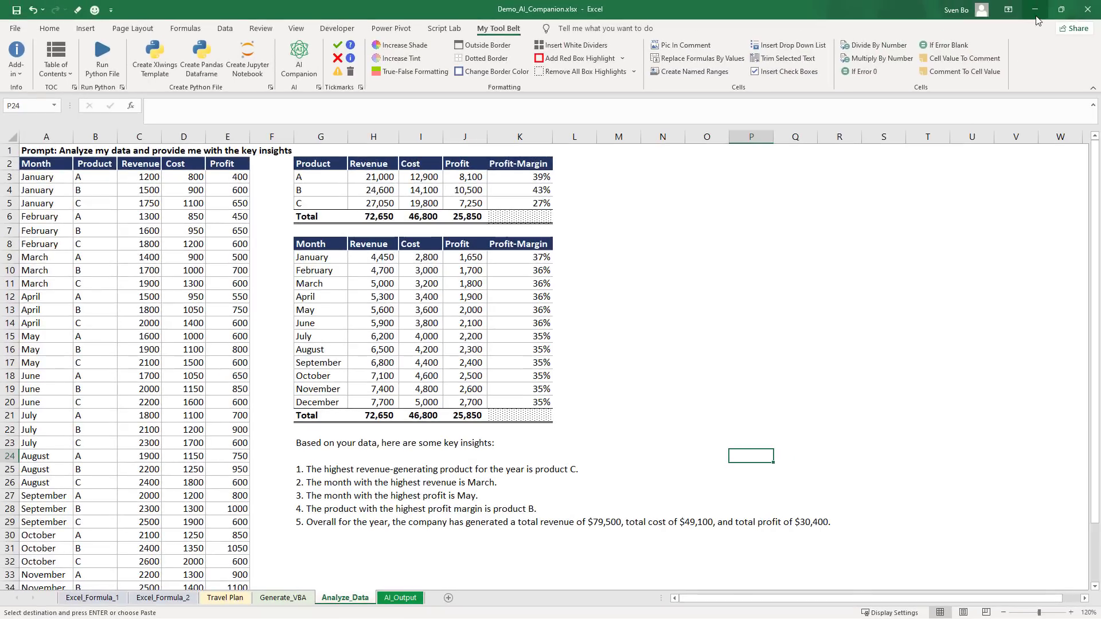
- Minimize Excel and bring up the MyToolBelt pricing cards for Starter and Pro
{"action": "left_click", "coordinate": [1036, 15]}
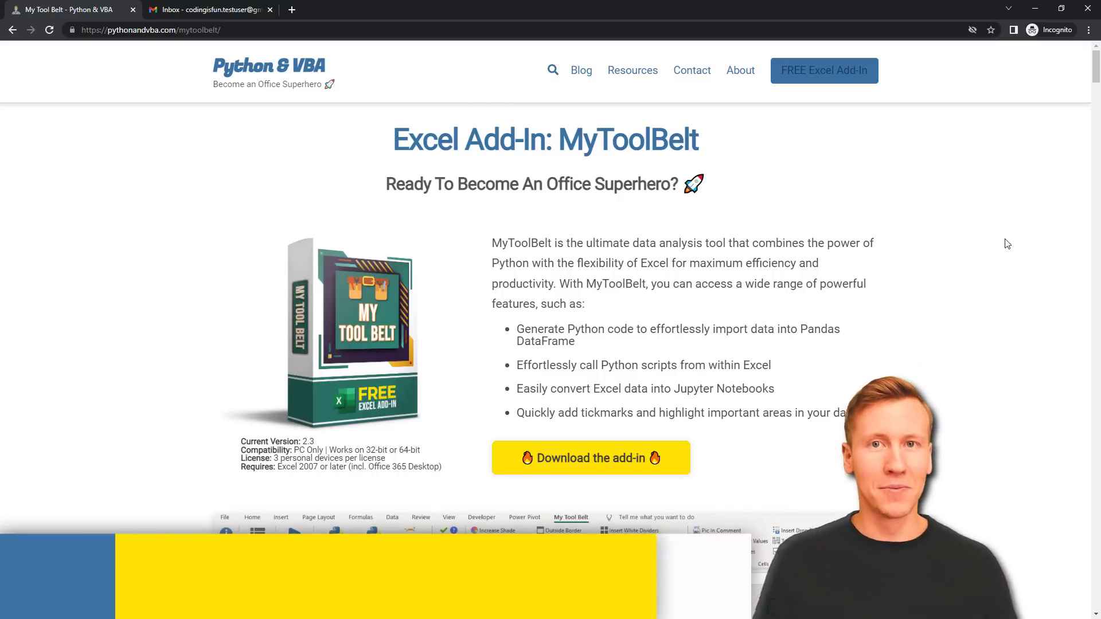
{"action": "left_click", "coordinate": [640, 459]}
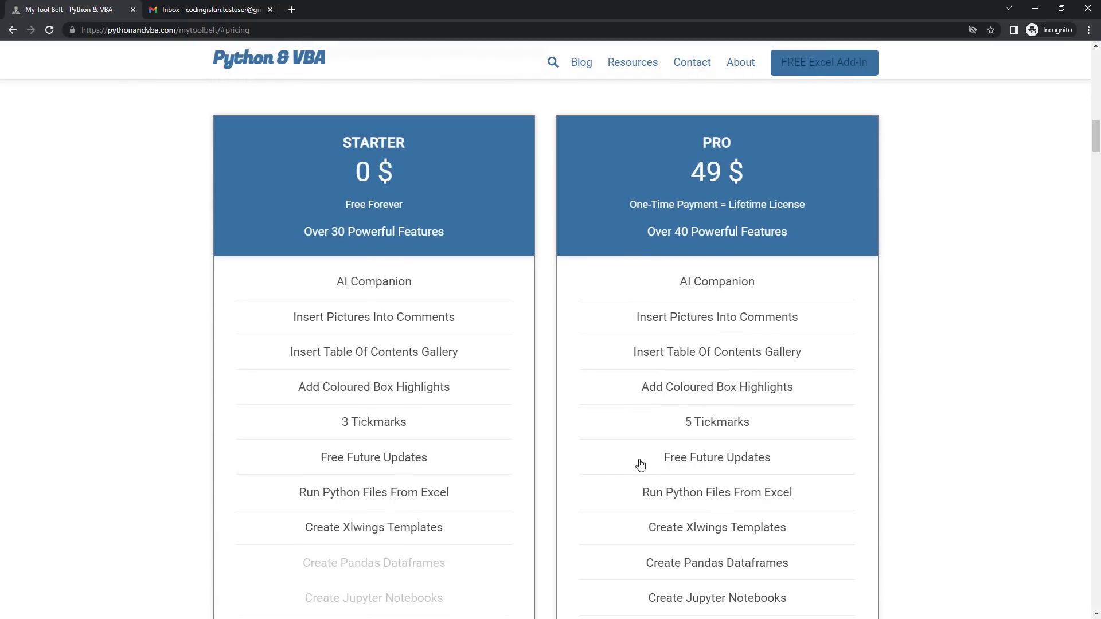
{"action": "scroll", "coordinate": [641, 464], "scroll_direction": "down", "scroll_amount": 3}
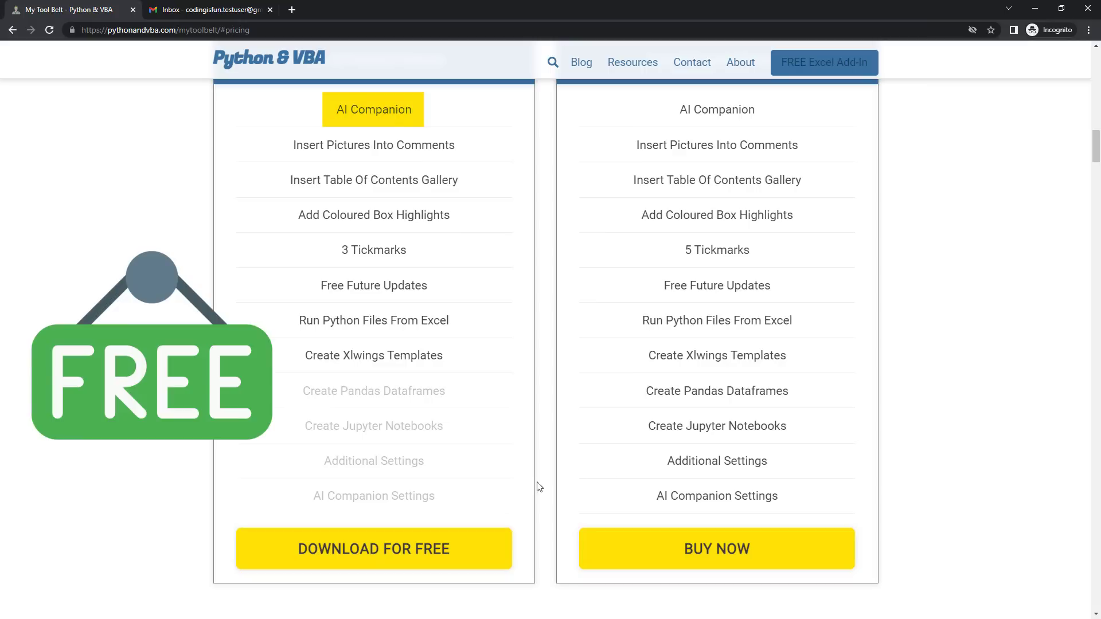
{"action": "left_click", "coordinate": [413, 550]}
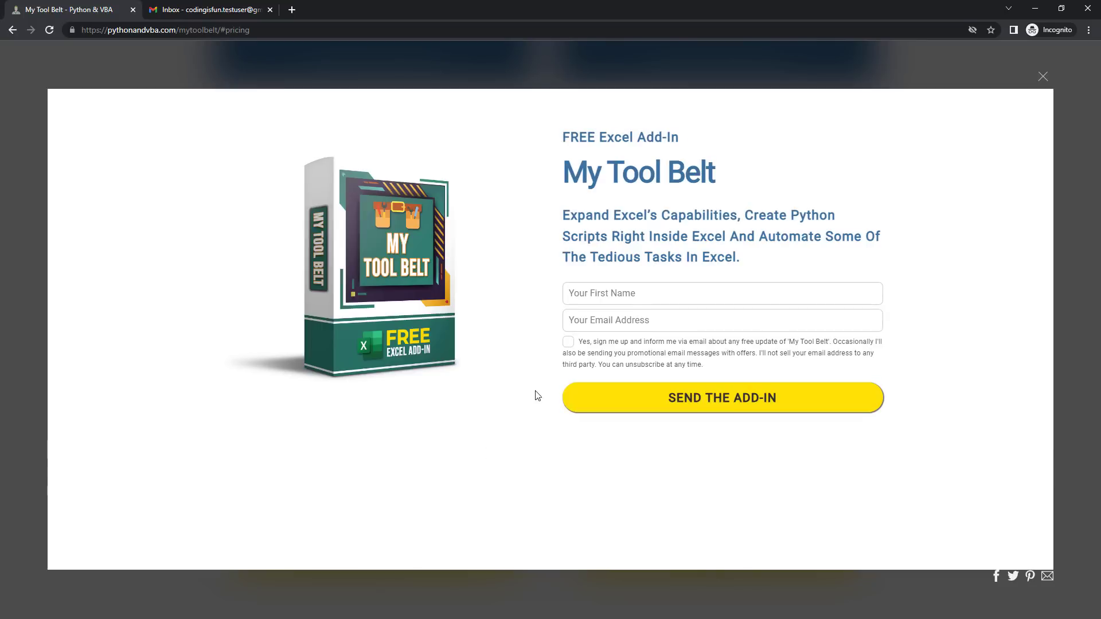
{"action": "left_click", "coordinate": [634, 290]}
{"action": "type", "text": "Sven"}
{"action": "left_click", "coordinate": [635, 321]}
{"action": "left_click", "coordinate": [568, 342]}
{"action": "left_click", "coordinate": [661, 400]}
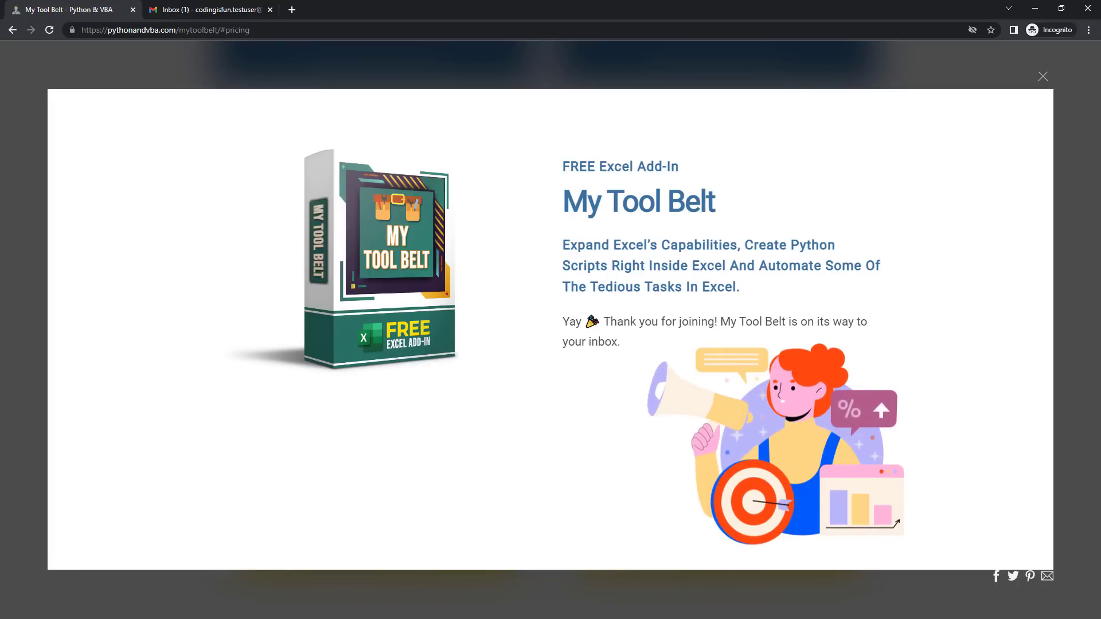
- Close the confirmation popup and open the My Tool Belt email in Gmail
{"action": "left_click", "coordinate": [1043, 77]}
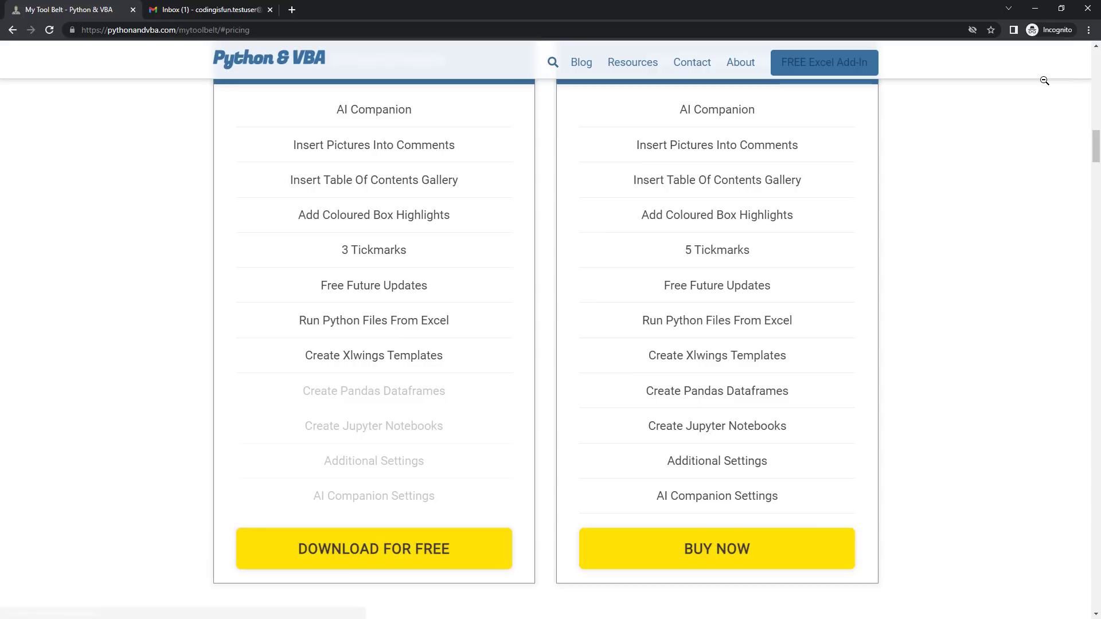
{"action": "left_click", "coordinate": [217, 10]}
{"action": "left_click", "coordinate": [498, 117]}
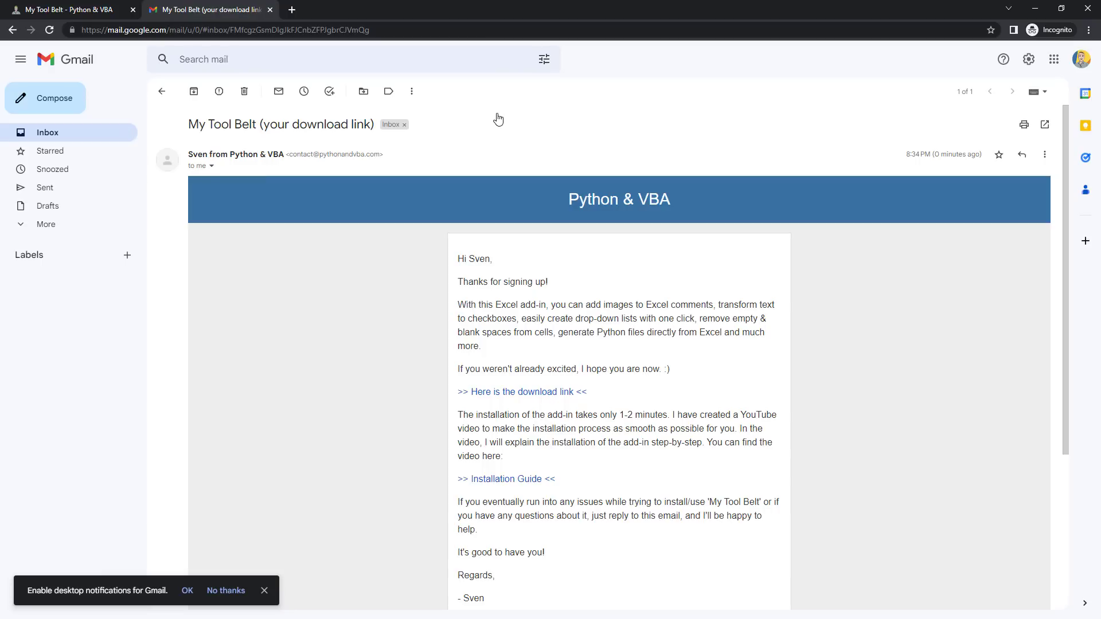
- Download MyToolBelt.rar and show it in the Downloads folder
{"action": "left_click", "coordinate": [531, 393]}
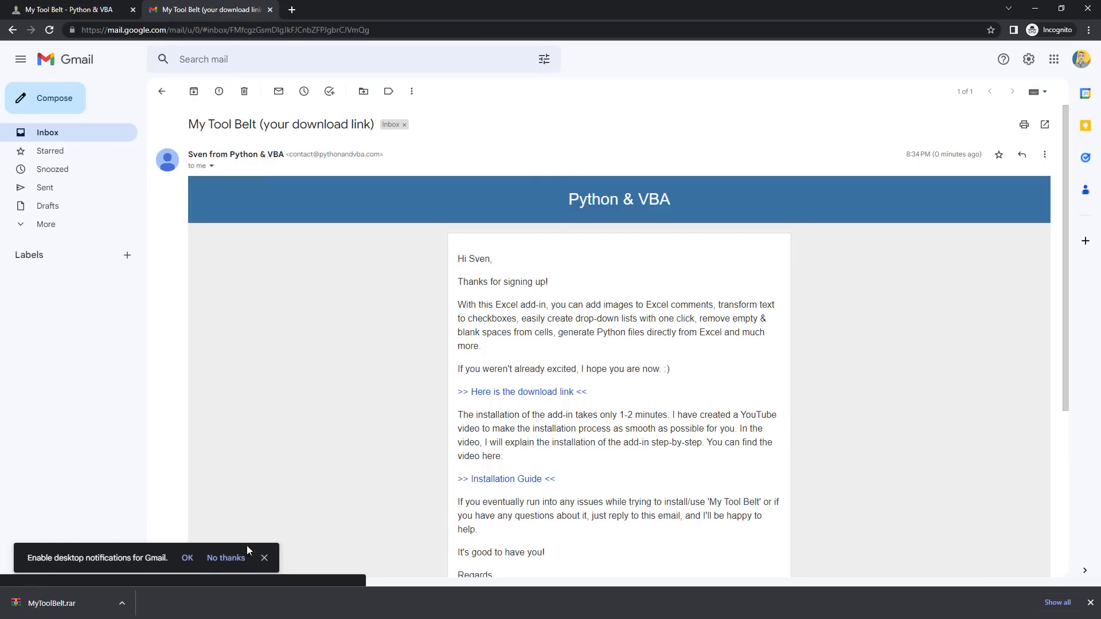
{"action": "left_click", "coordinate": [122, 604]}
{"action": "left_click", "coordinate": [58, 550]}
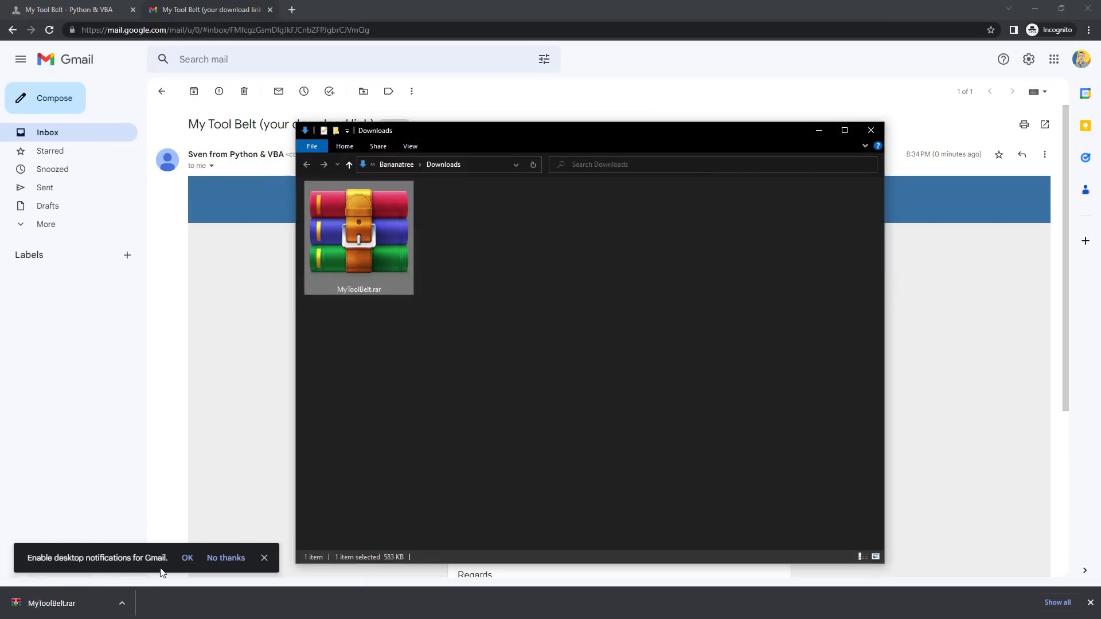
- Extract MyToolBelt.rar here and open the resulting MyToolBelt folder
{"action": "right_click", "coordinate": [377, 232]}
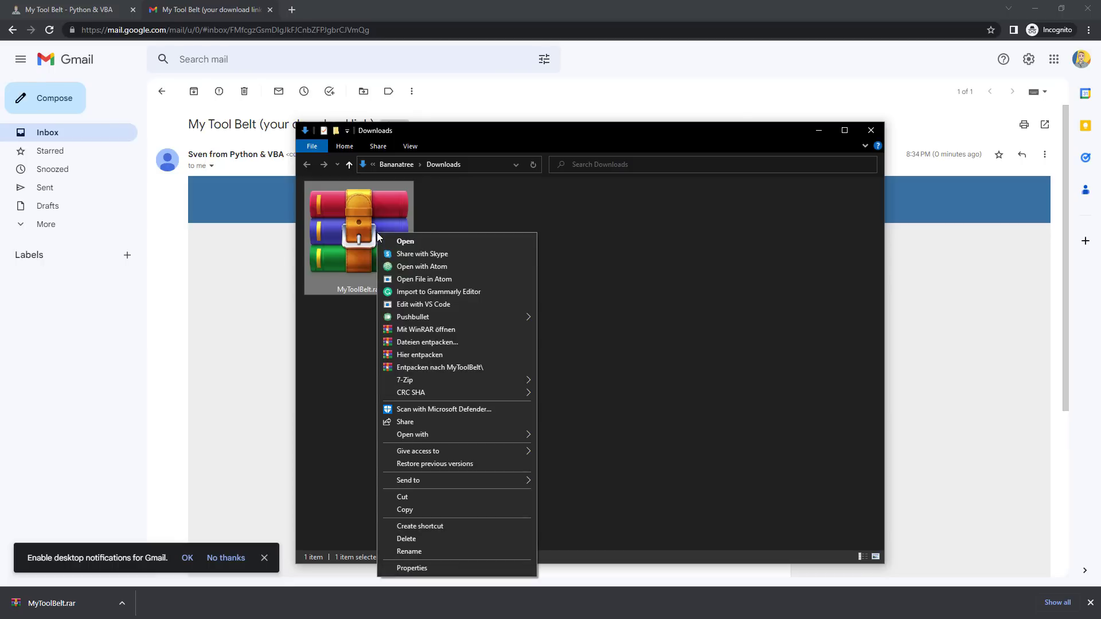
{"action": "left_click", "coordinate": [427, 356]}
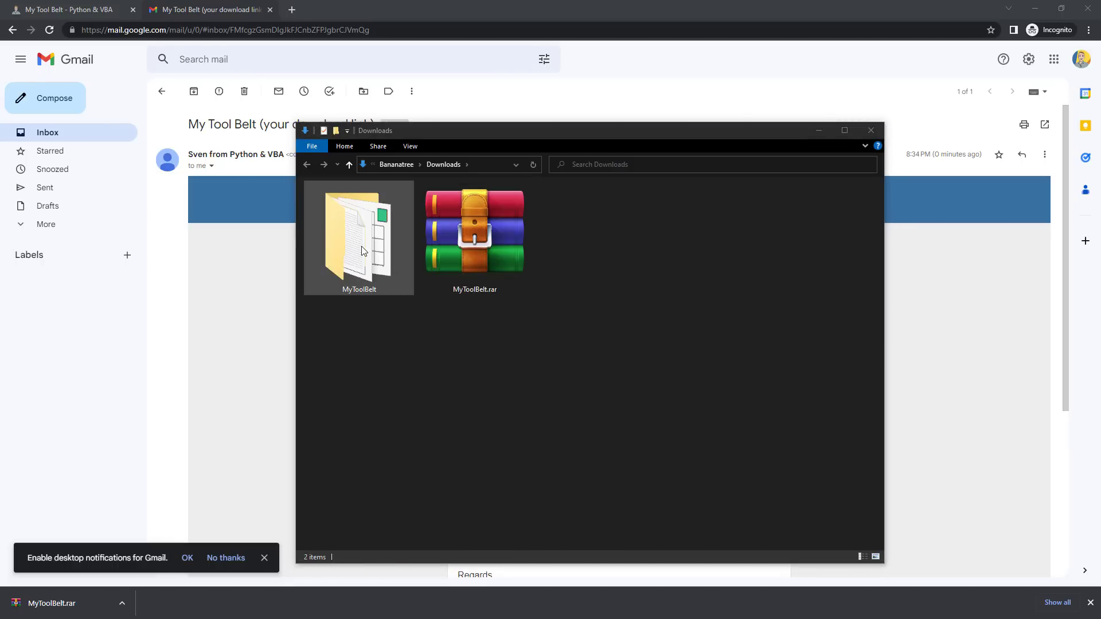
{"action": "double_click", "coordinate": [362, 249]}
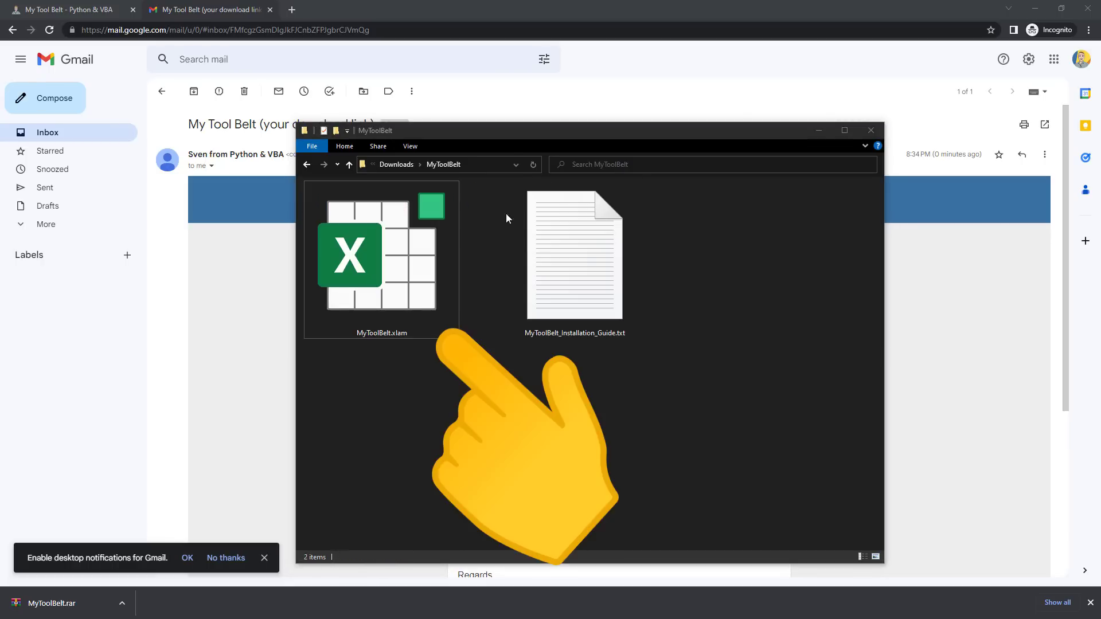
{"action": "left_click_drag", "start_coordinate": [523, 131], "coordinate": [726, 108]}
{"action": "left_click", "coordinate": [1034, 13]}
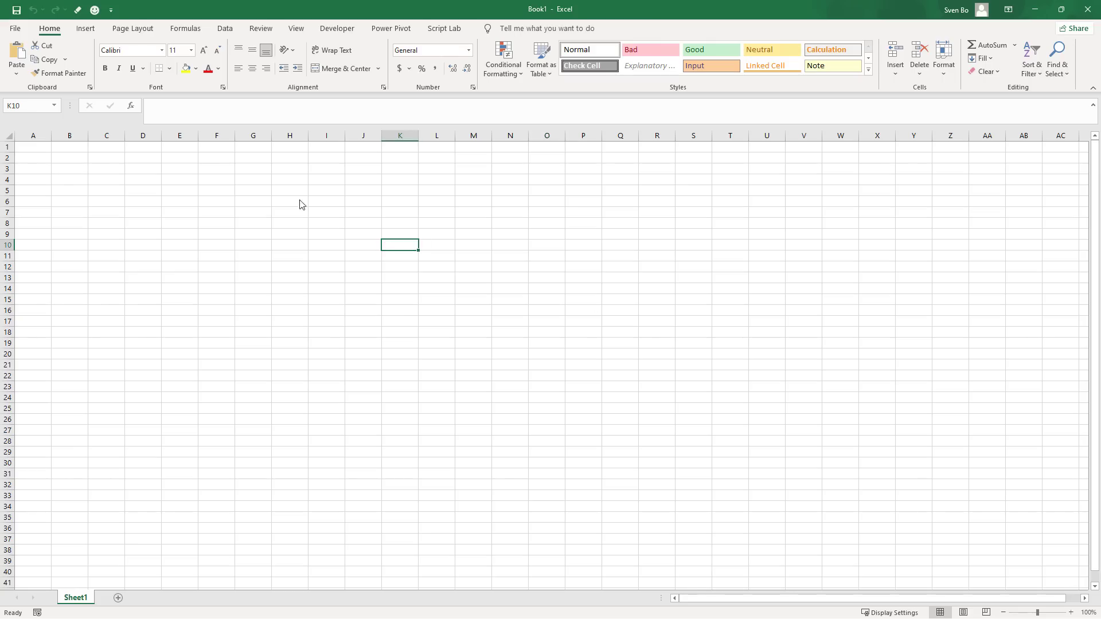
- Reach the Excel Add-ins dialog via File > Options and start Browse
{"action": "left_click", "coordinate": [15, 29]}
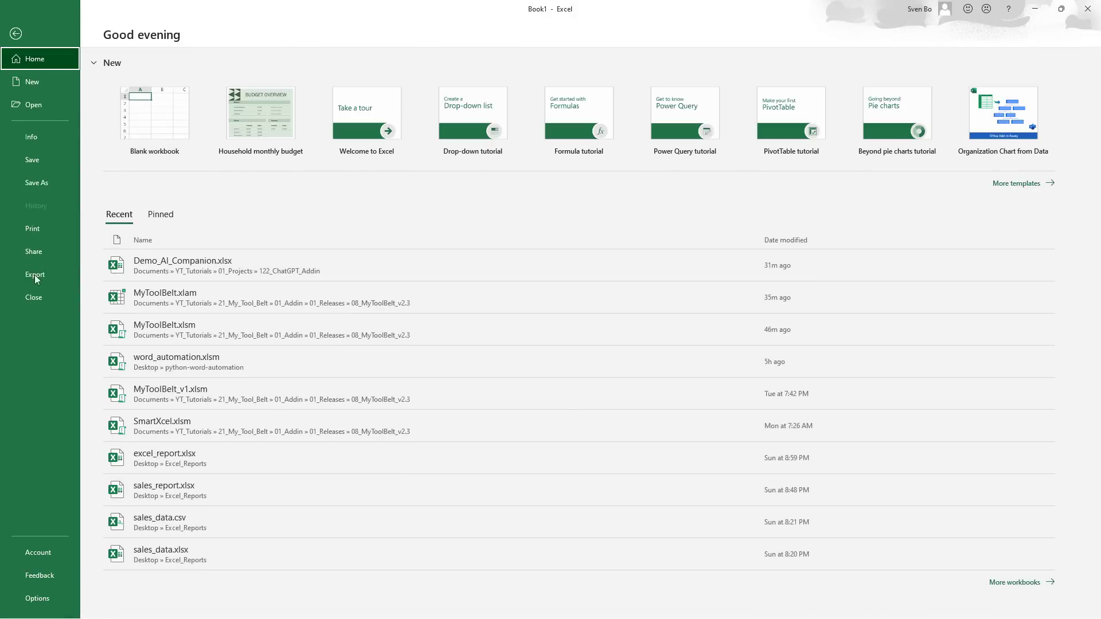
{"action": "left_click", "coordinate": [37, 598]}
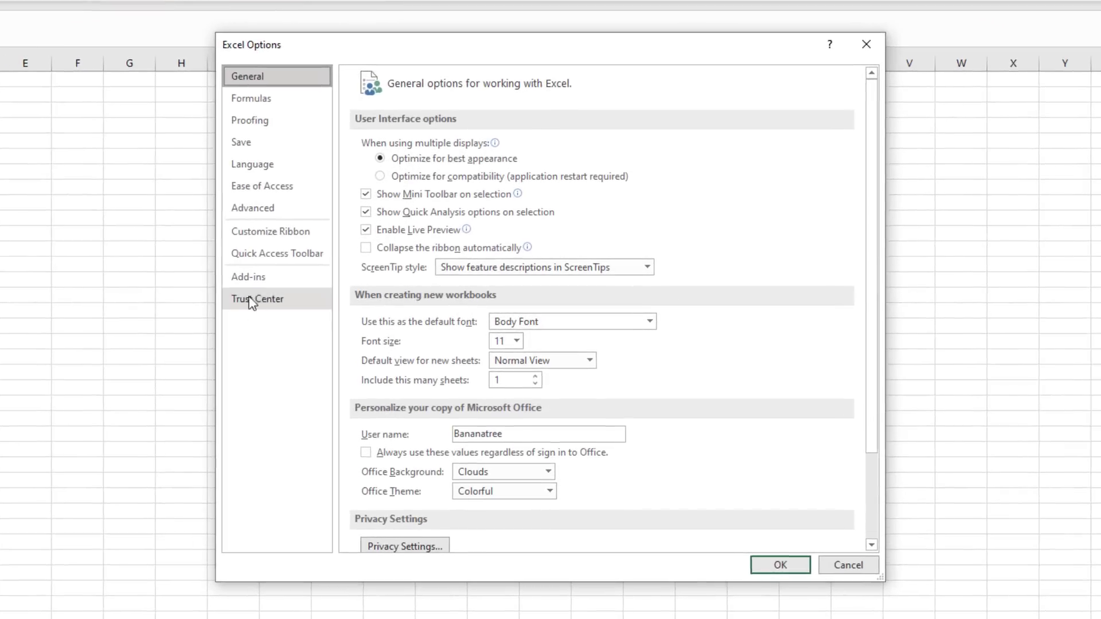
{"action": "left_click", "coordinate": [269, 281]}
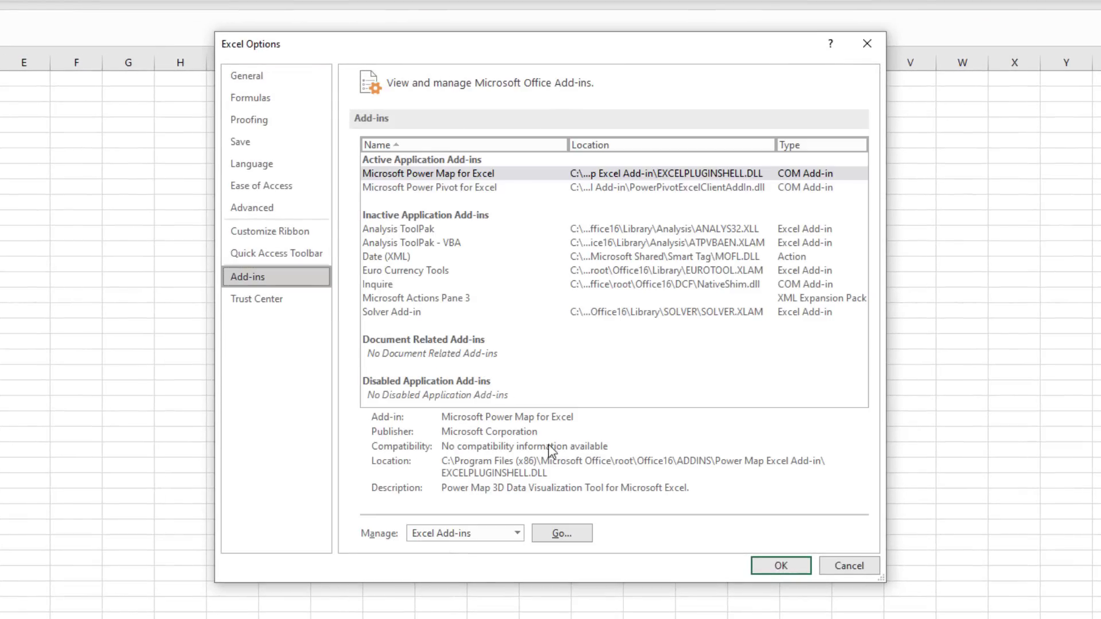
{"action": "left_click", "coordinate": [571, 532]}
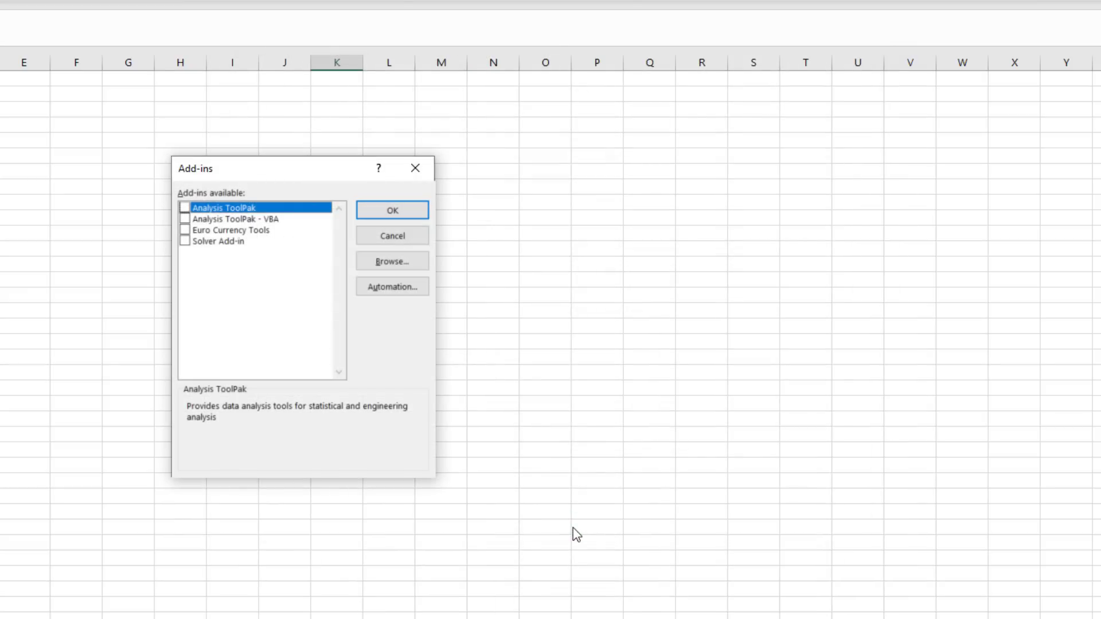
{"action": "left_click", "coordinate": [404, 267]}
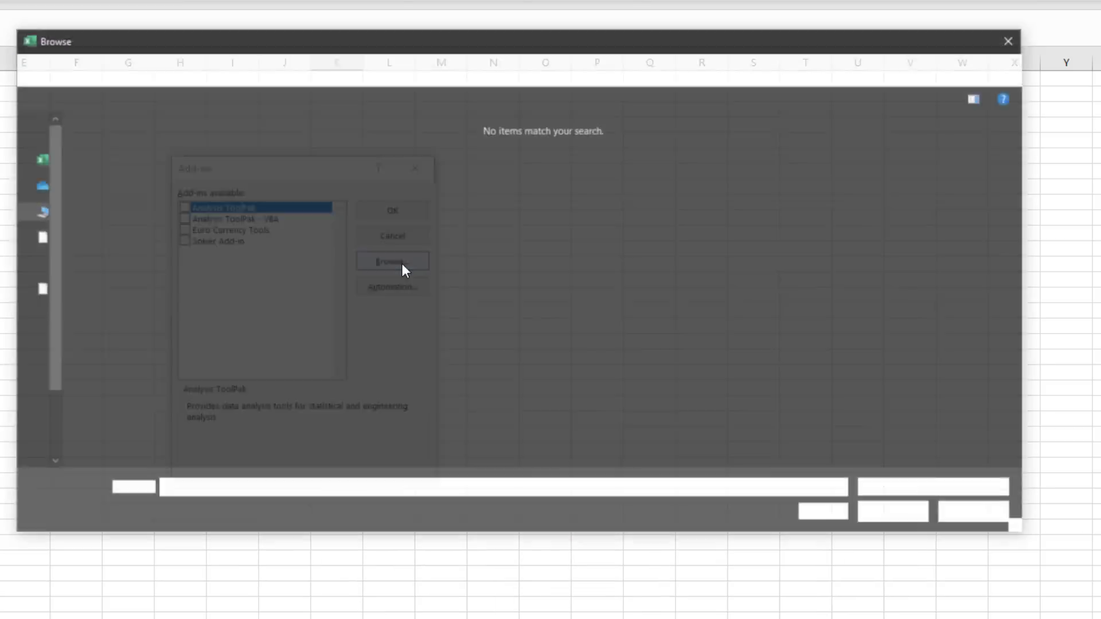
- Copy MyToolBelt.xlam into the AddIns folder, load it, and enable My Tool Belt
{"action": "key", "text": "alt+Tab"}
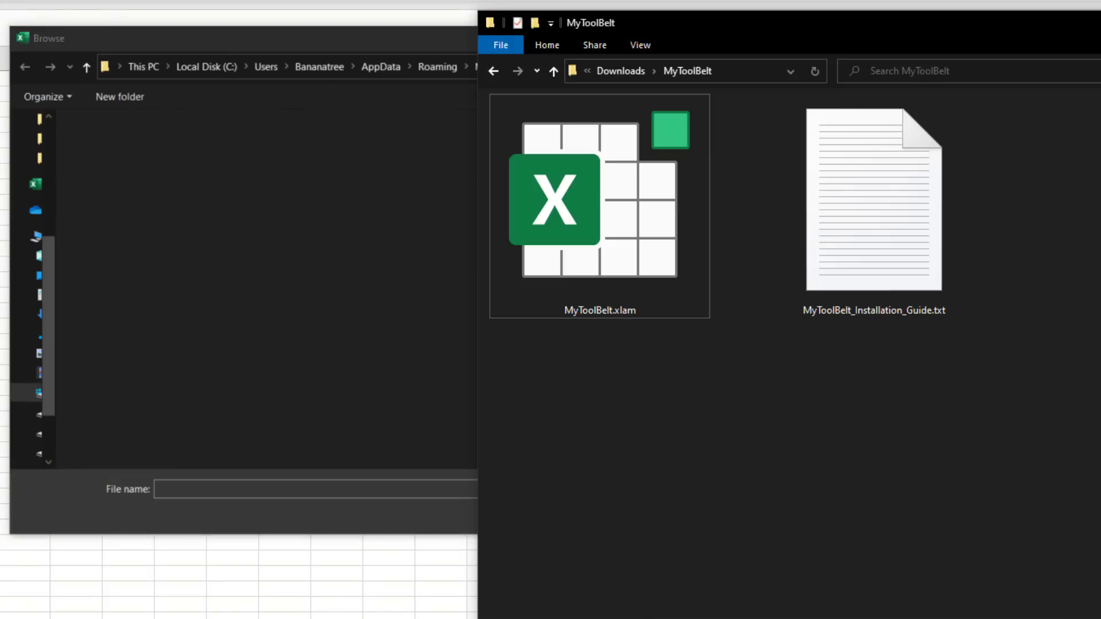
{"action": "right_click", "coordinate": [628, 242]}
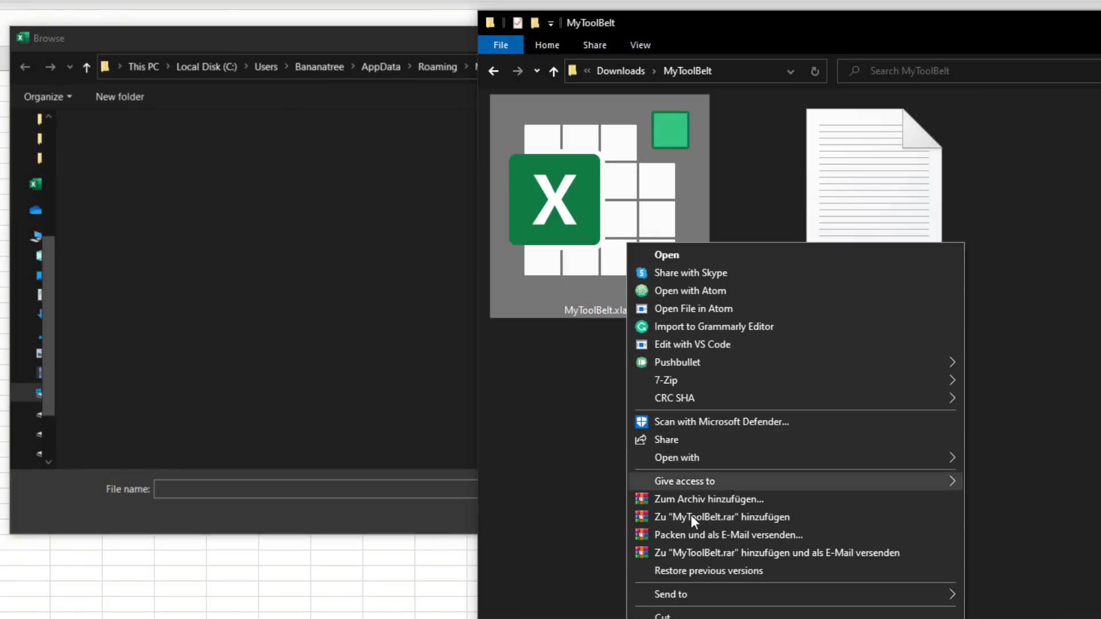
{"action": "left_click", "coordinate": [398, 374]}
{"action": "left_click", "coordinate": [312, 247]}
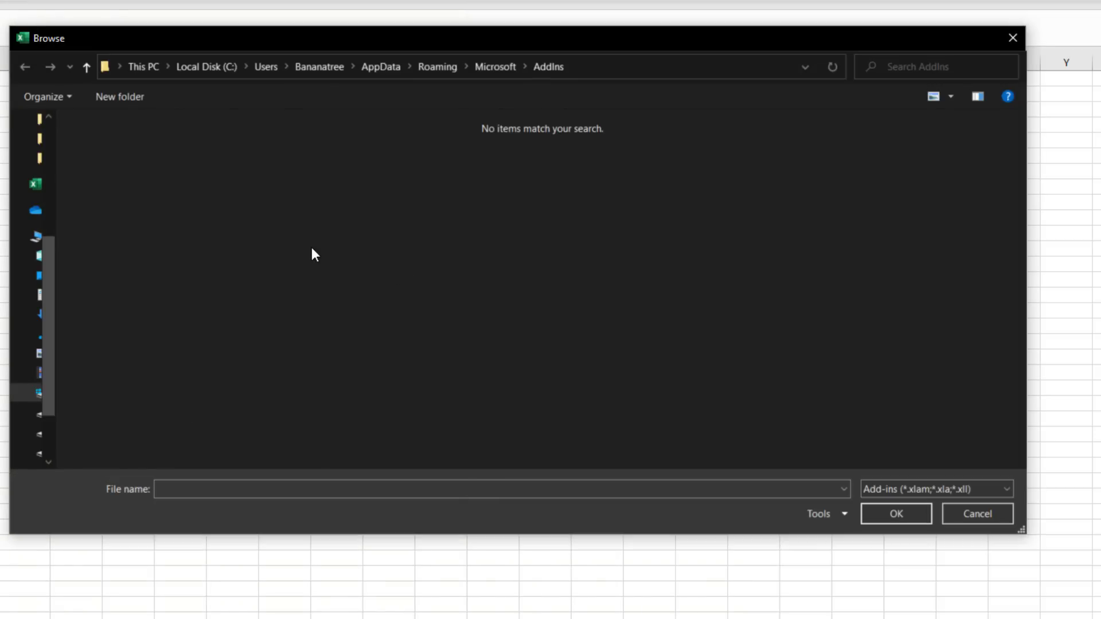
{"action": "right_click", "coordinate": [311, 247]}
{"action": "left_click", "coordinate": [372, 343]}
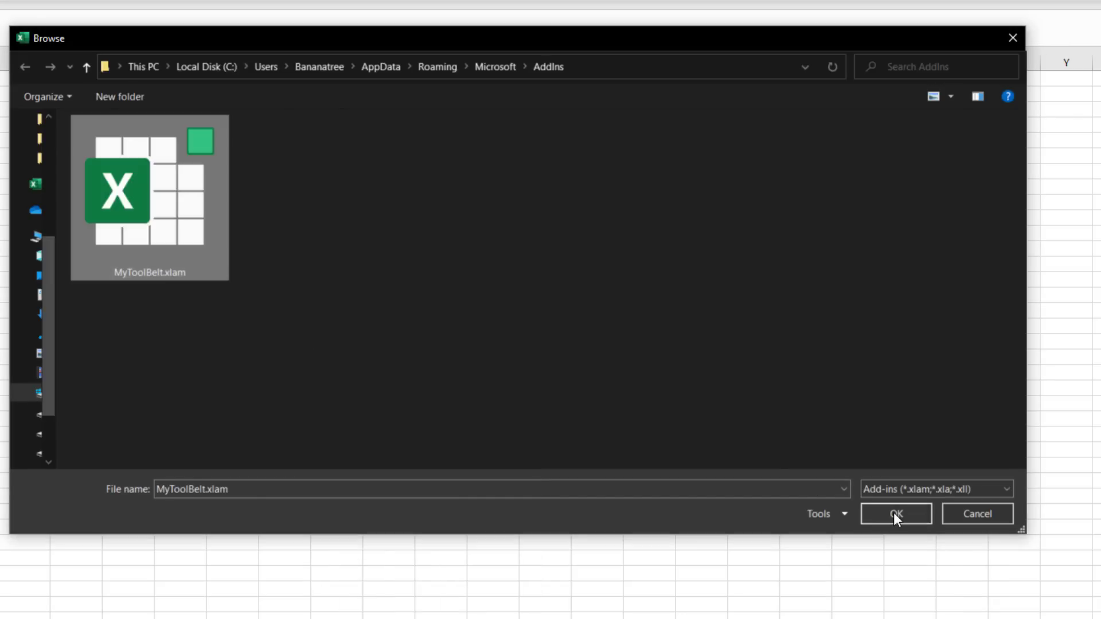
{"action": "left_click", "coordinate": [893, 513]}
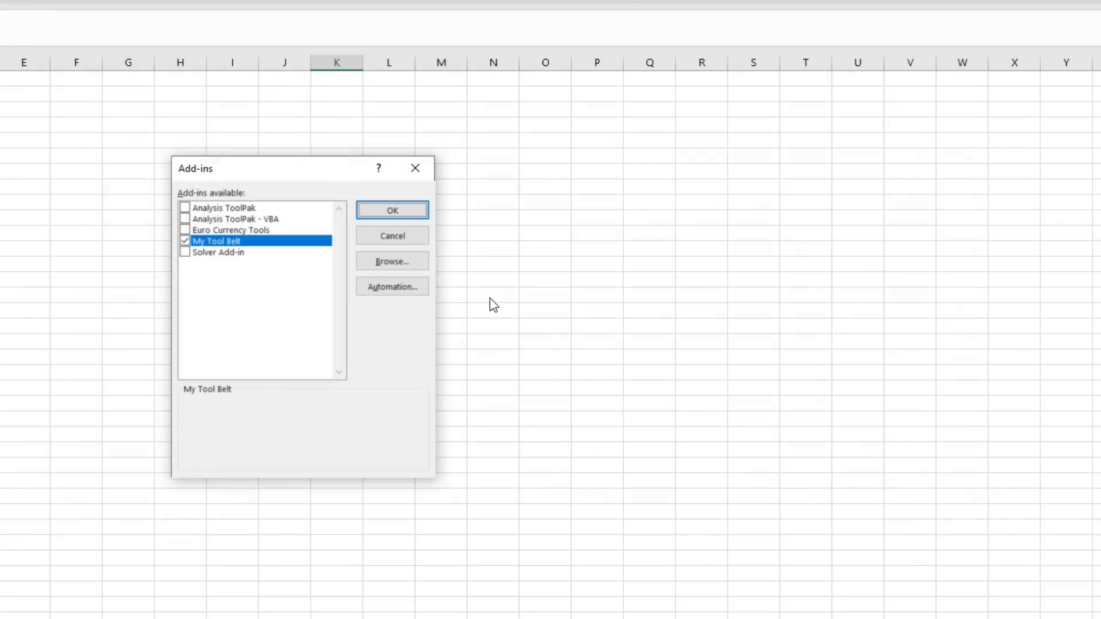
{"action": "left_click", "coordinate": [404, 213]}
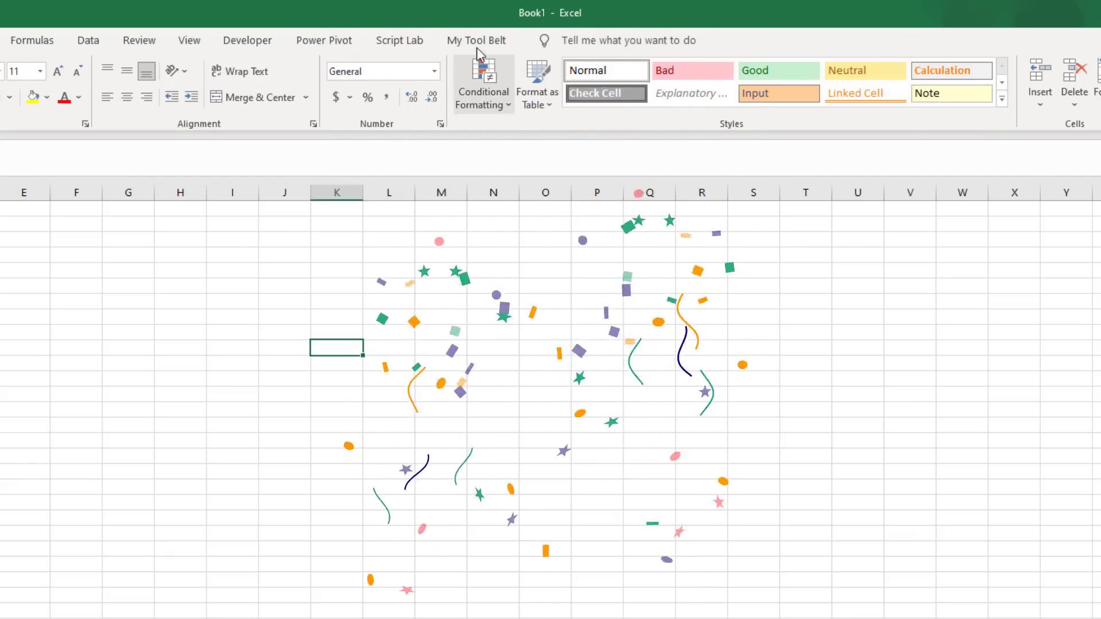
- Run My Tool Belt's Check for Updates and download version 2.3 to the desktop
{"action": "left_click", "coordinate": [477, 42]}
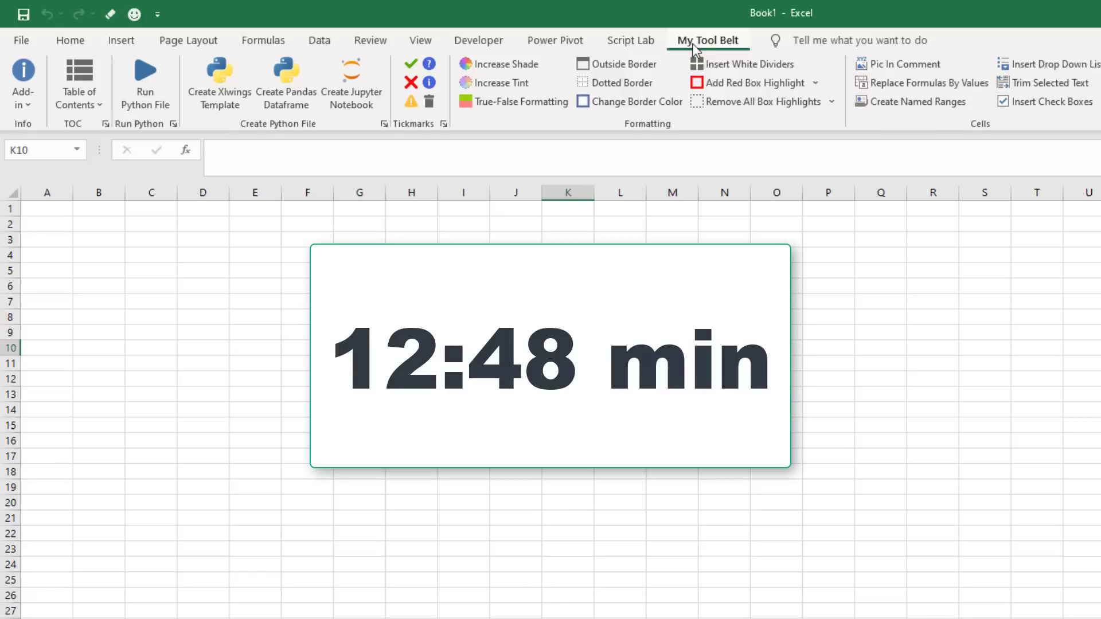
{"action": "left_click", "coordinate": [36, 105]}
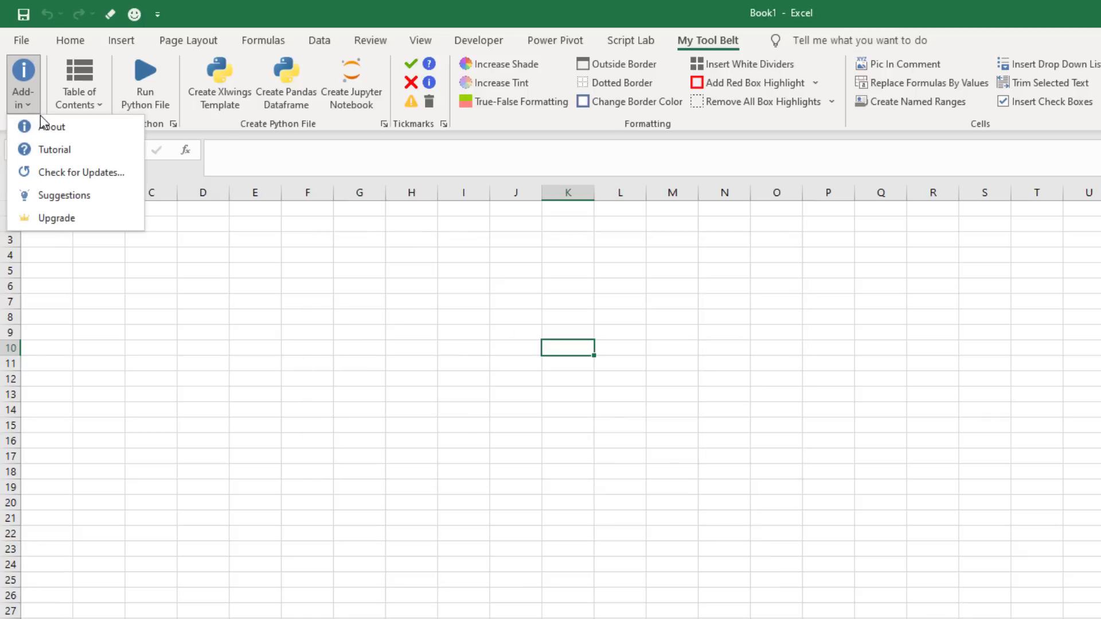
{"action": "left_click", "coordinate": [66, 175]}
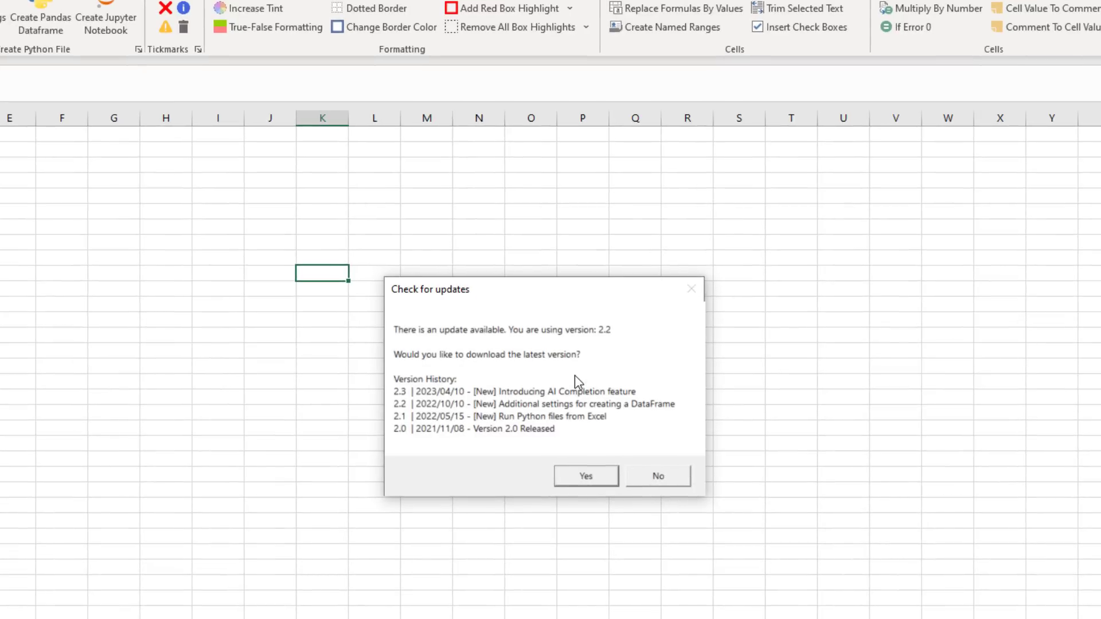
{"action": "left_click", "coordinate": [586, 478]}
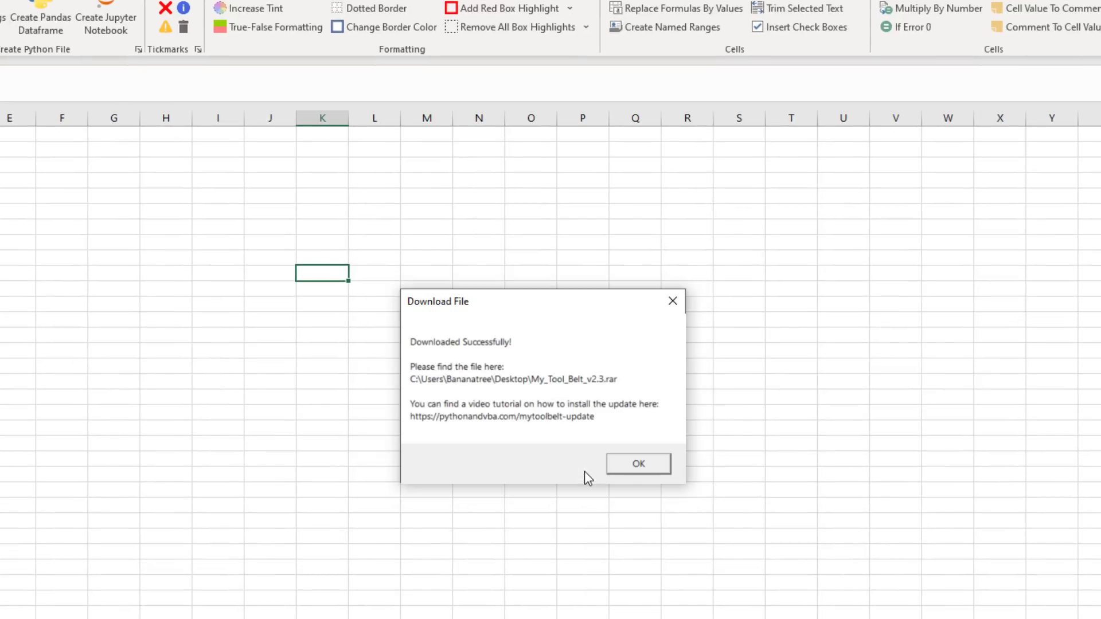
{"action": "left_click", "coordinate": [648, 465]}
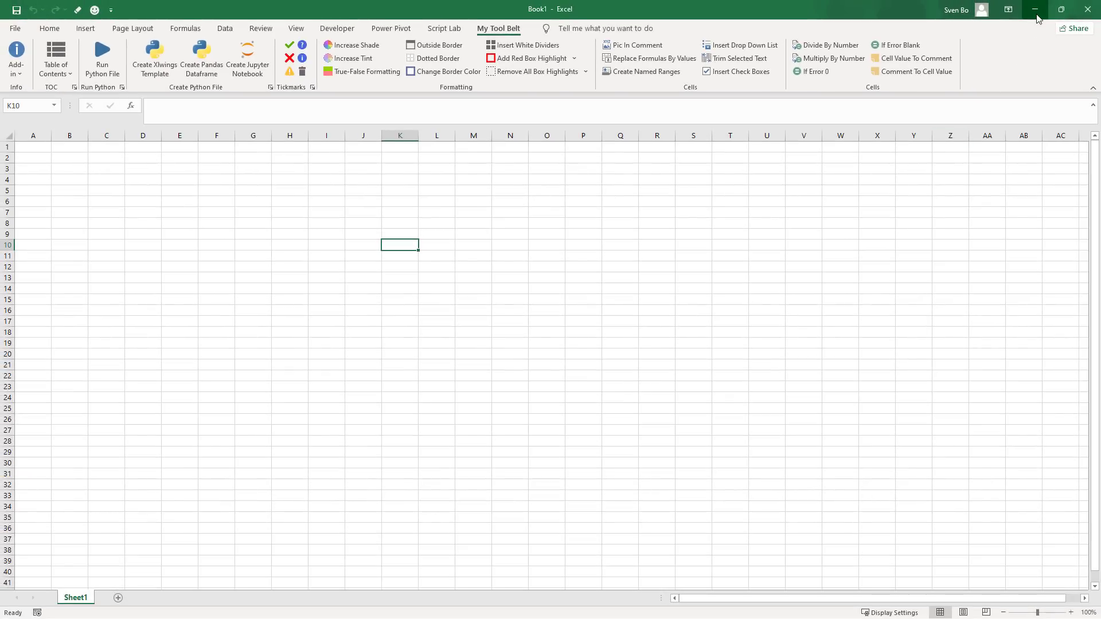
- Extract the My_Tool_Belt_v2.3 archive on the desktop and open the resulting MyToolBelt folder
{"action": "left_click", "coordinate": [1036, 11]}
{"action": "right_click", "coordinate": [494, 274]}
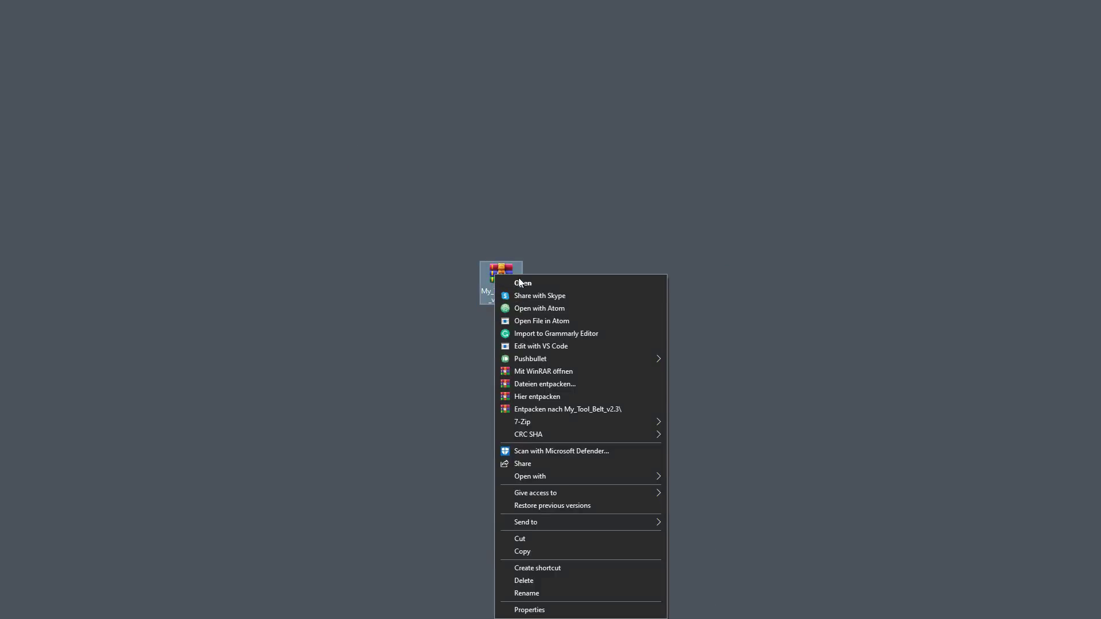
{"action": "left_click", "coordinate": [550, 398]}
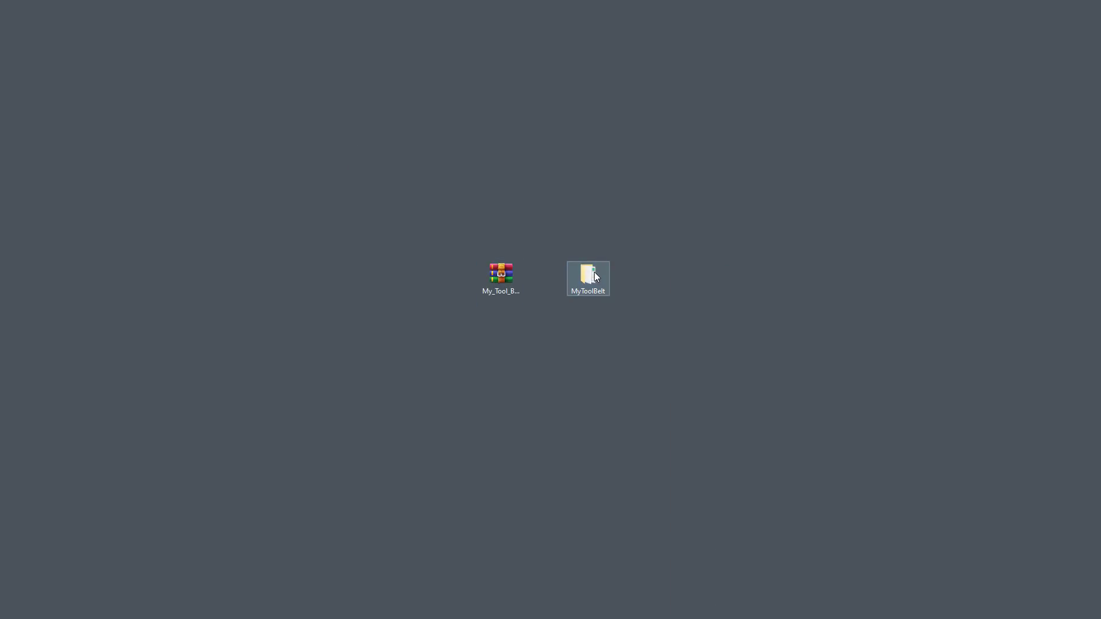
{"action": "double_click", "coordinate": [595, 273]}
{"action": "left_click_drag", "start_coordinate": [504, 133], "coordinate": [712, 128]}
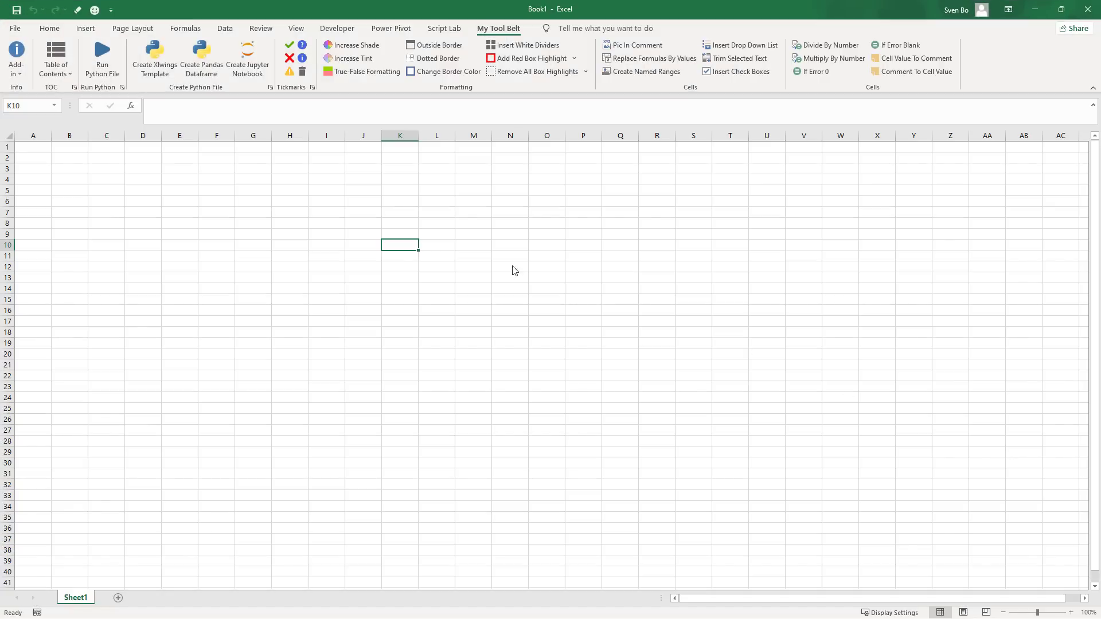
- Uncheck My Tool Belt in Excel's Add-ins dialog to disable the old version
{"action": "left_click", "coordinate": [15, 28]}
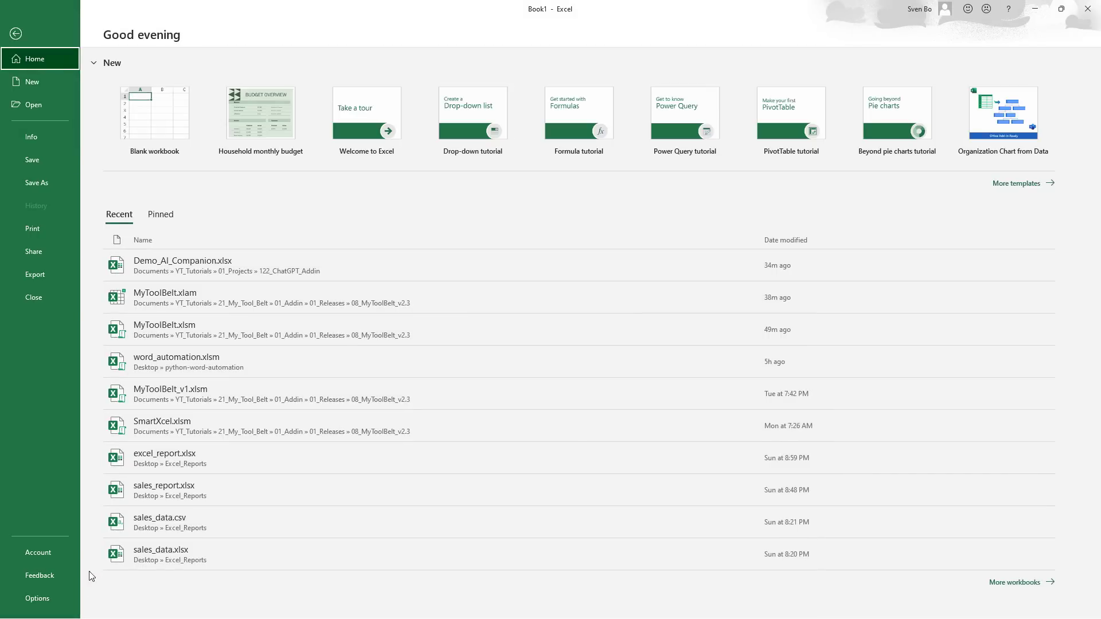
{"action": "left_click", "coordinate": [60, 597]}
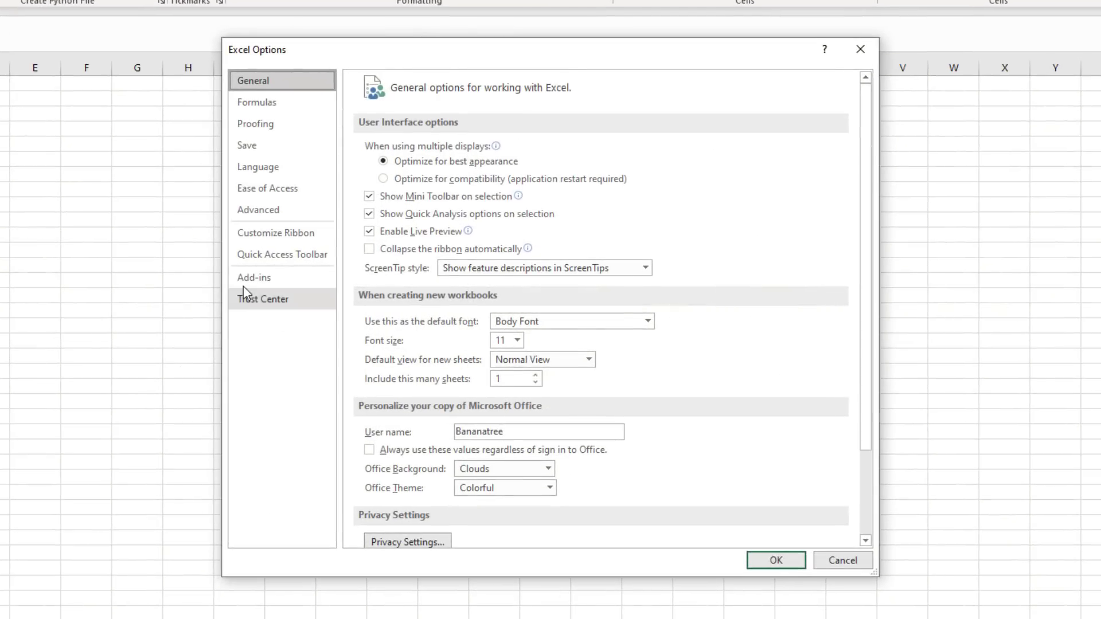
{"action": "left_click", "coordinate": [243, 281]}
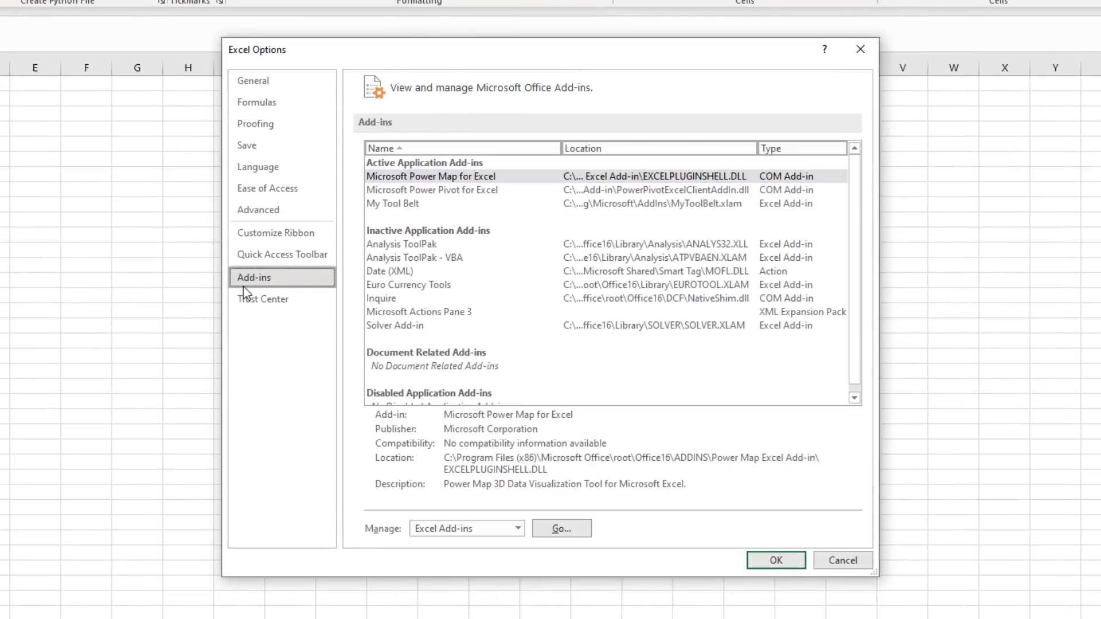
{"action": "left_click", "coordinate": [554, 531]}
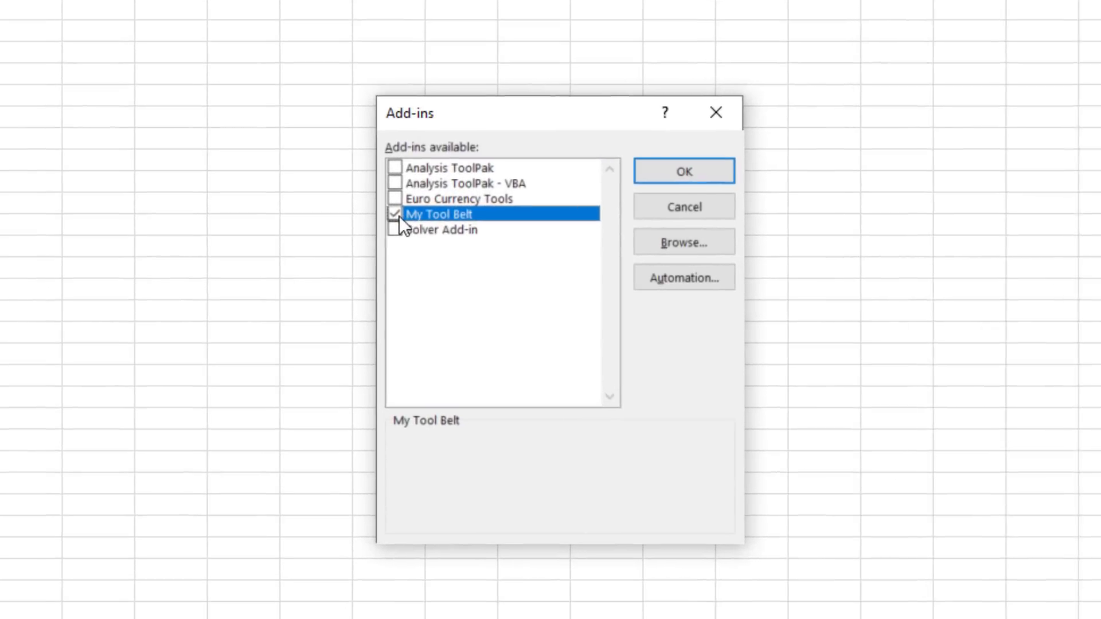
{"action": "left_click", "coordinate": [397, 215]}
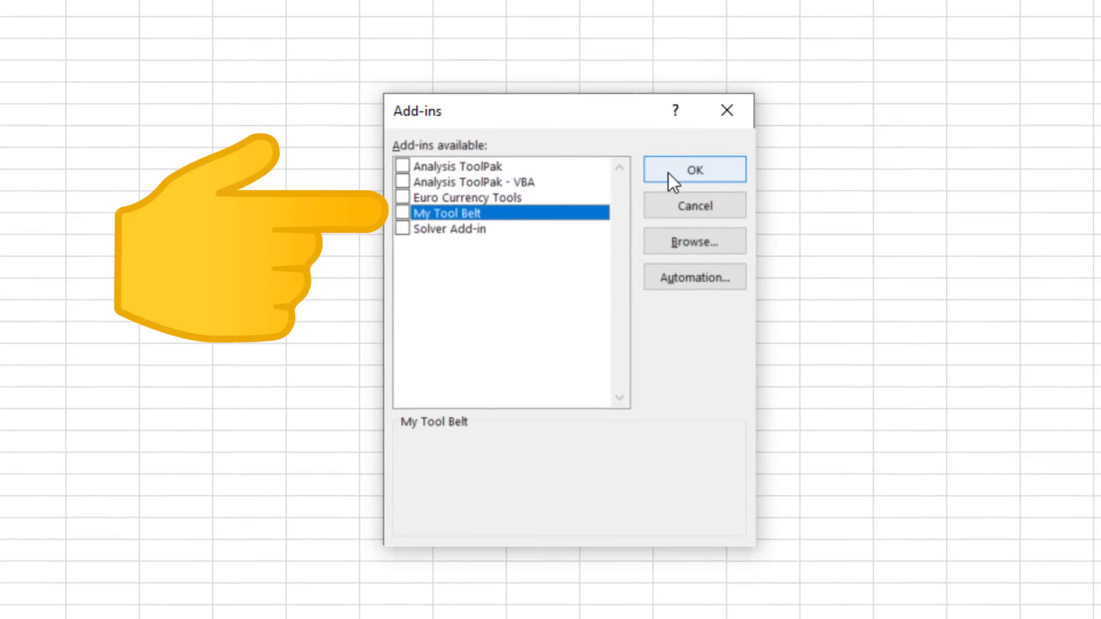
{"action": "left_click", "coordinate": [682, 171]}
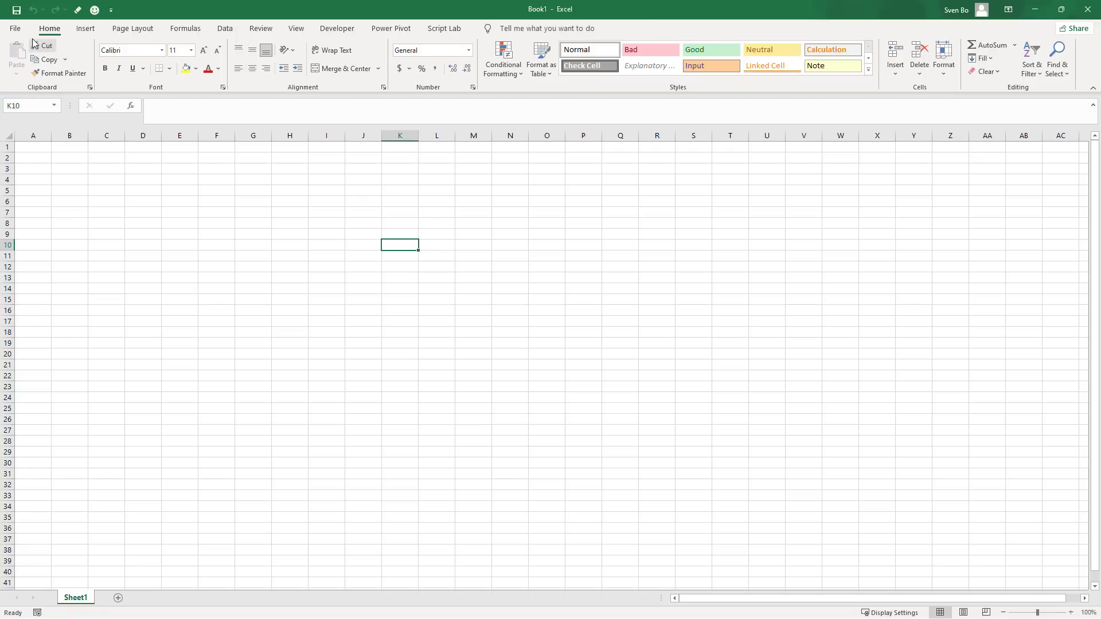
- Paste the new version 2.3 MyToolBelt.xlam into Excel's AddIns folder via the Browse dialog
{"action": "left_click", "coordinate": [15, 28]}
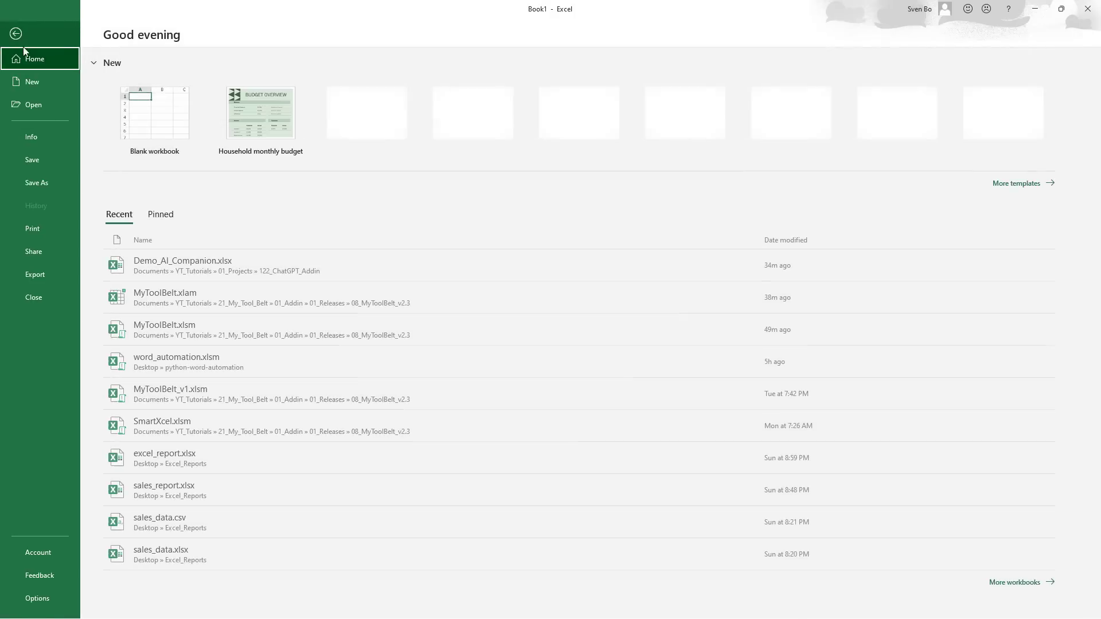
{"action": "left_click", "coordinate": [56, 596]}
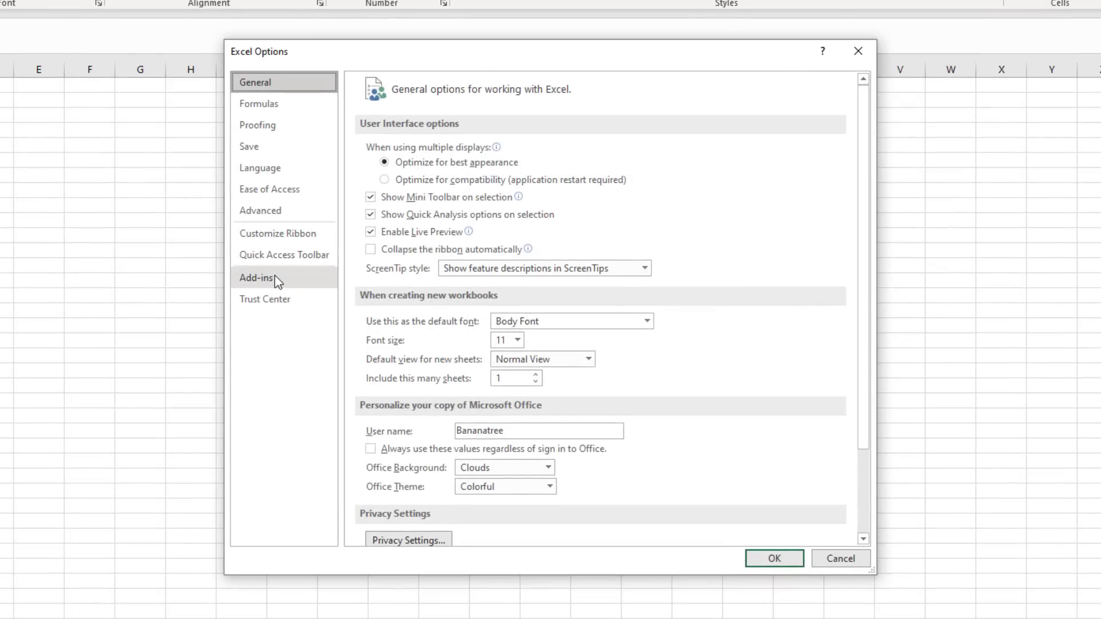
{"action": "left_click", "coordinate": [274, 276]}
{"action": "left_click", "coordinate": [565, 523]}
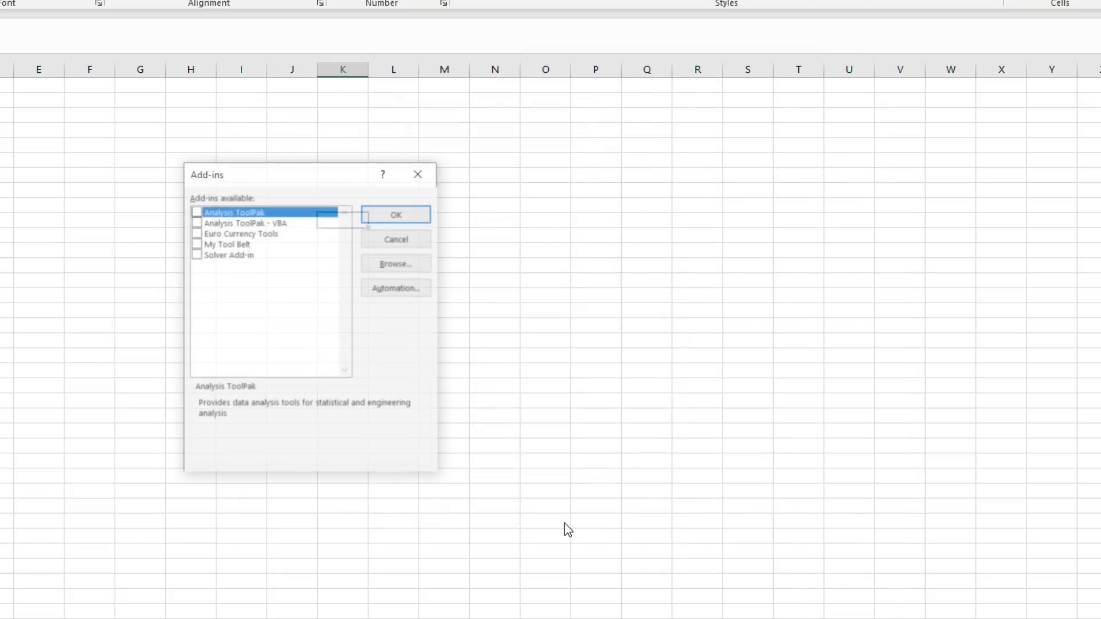
{"action": "left_click", "coordinate": [406, 264]}
{"action": "key", "text": "alt+Tab"}
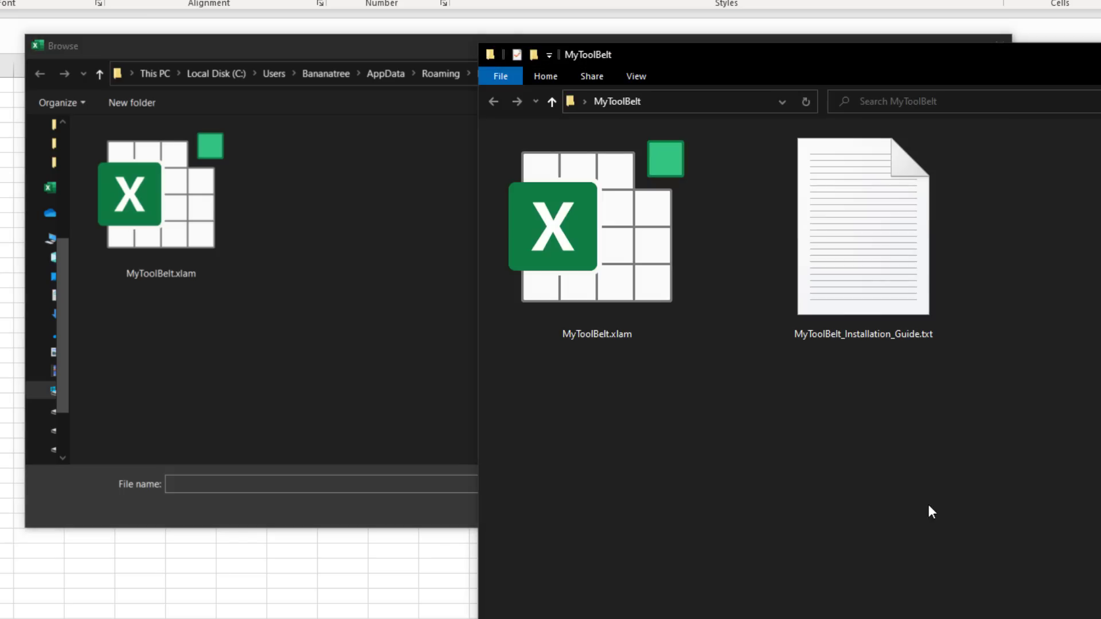
{"action": "left_click", "coordinate": [658, 292]}
{"action": "left_click", "coordinate": [390, 252]}
{"action": "right_click", "coordinate": [390, 253]}
{"action": "left_click", "coordinate": [451, 344]}
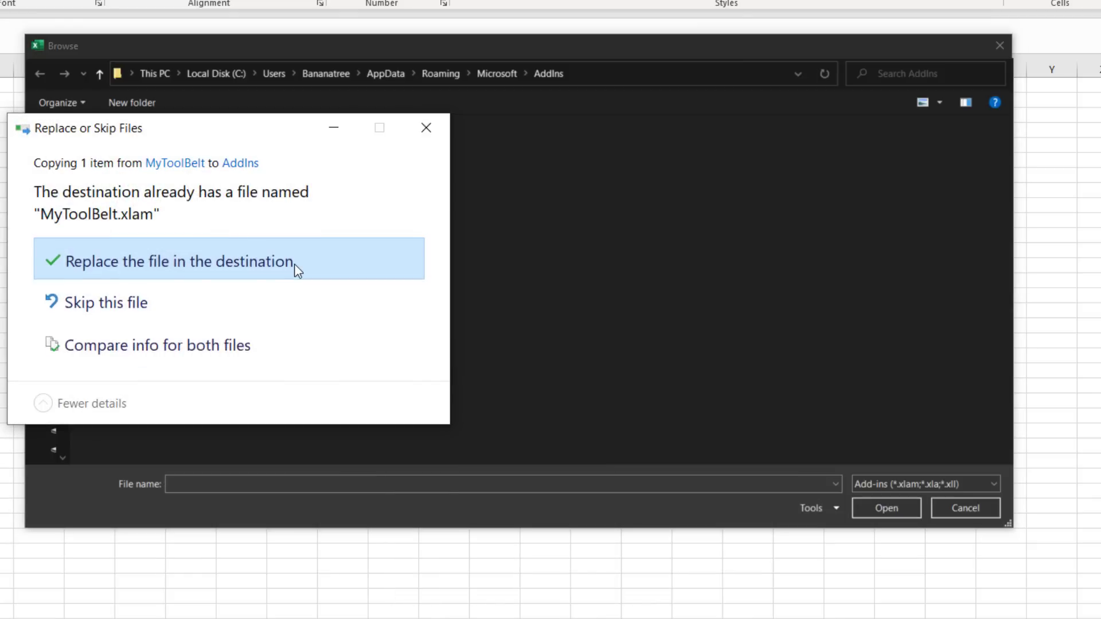
- Replace the old add-in file, load the new one and re-enable My Tool Belt
{"action": "left_click", "coordinate": [297, 270]}
{"action": "left_click", "coordinate": [895, 508]}
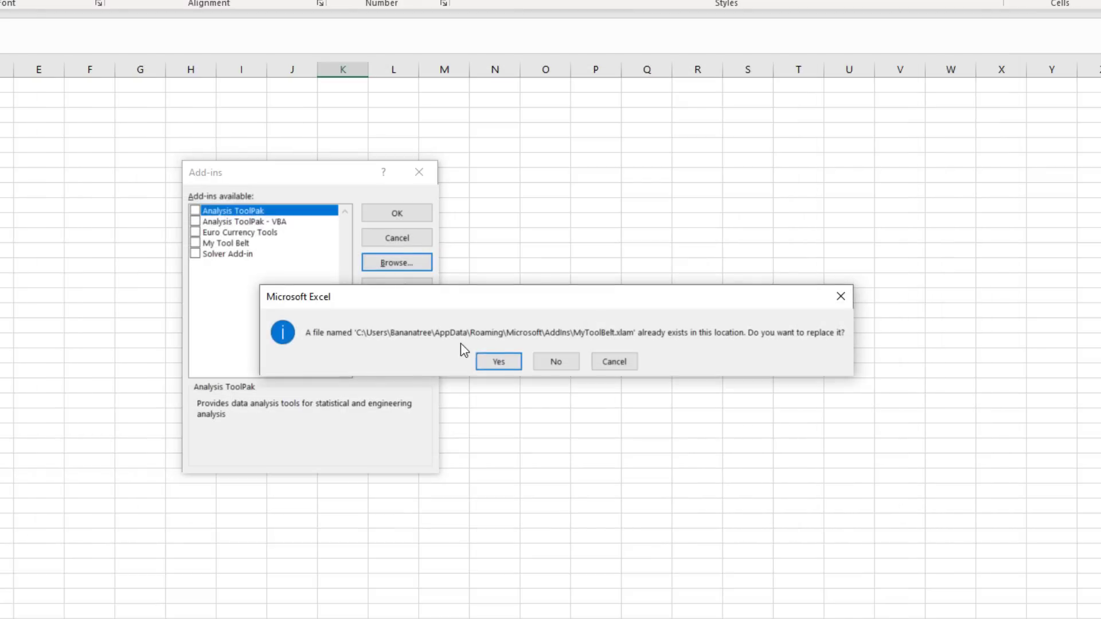
{"action": "left_click", "coordinate": [499, 361]}
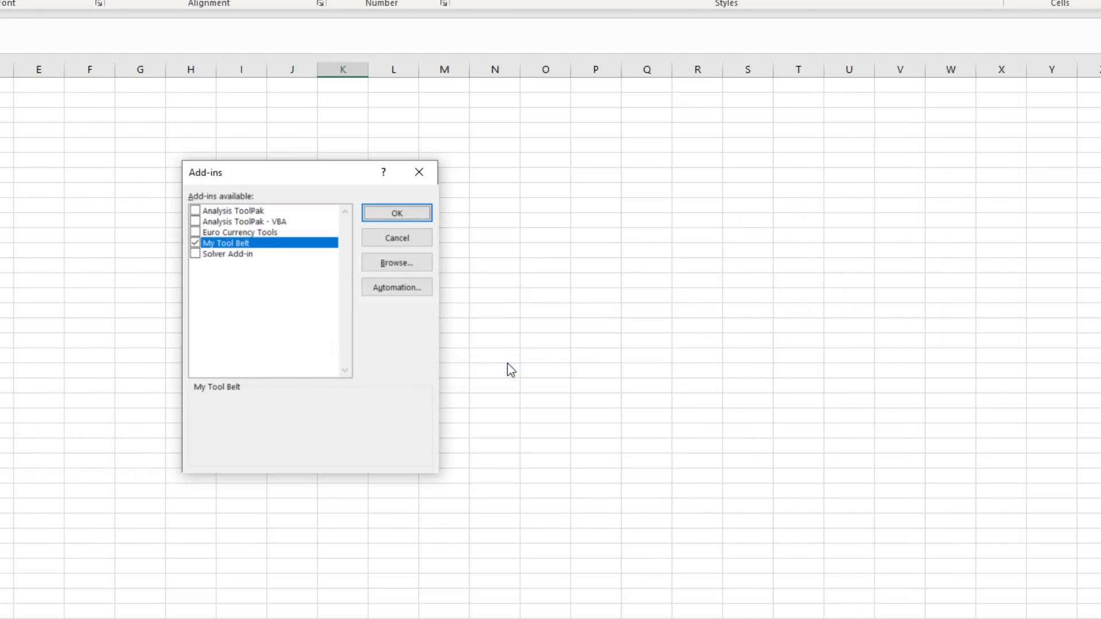
{"action": "left_click", "coordinate": [419, 217]}
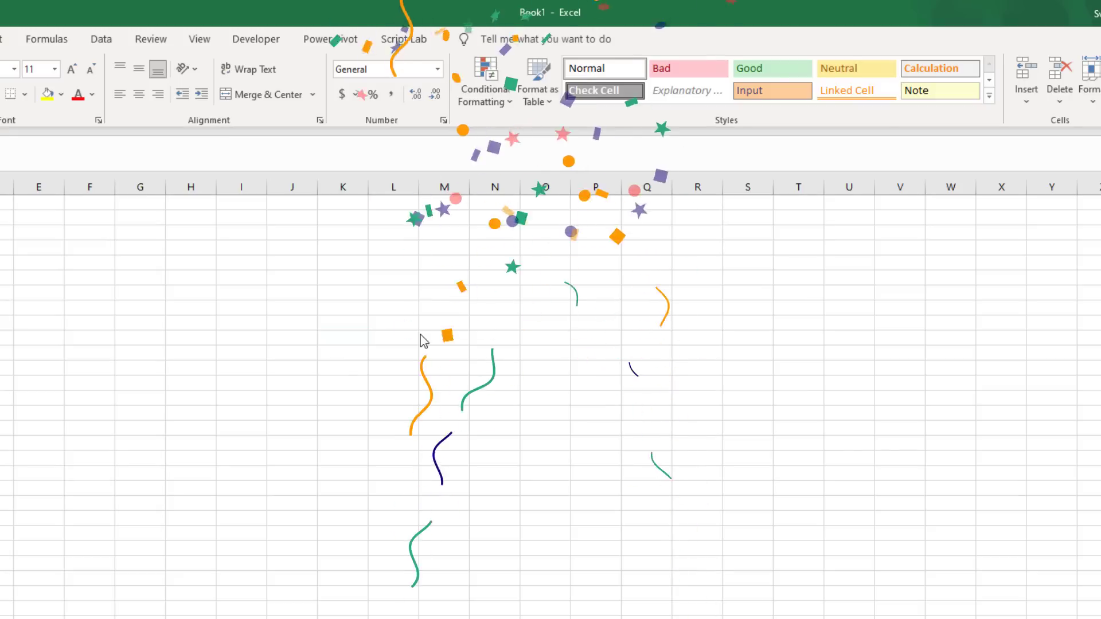
- Enter '1 week travel plan tokyo' in D3 and follow AI Companion's API key link to OpenAI
{"action": "left_click", "coordinate": [477, 40]}
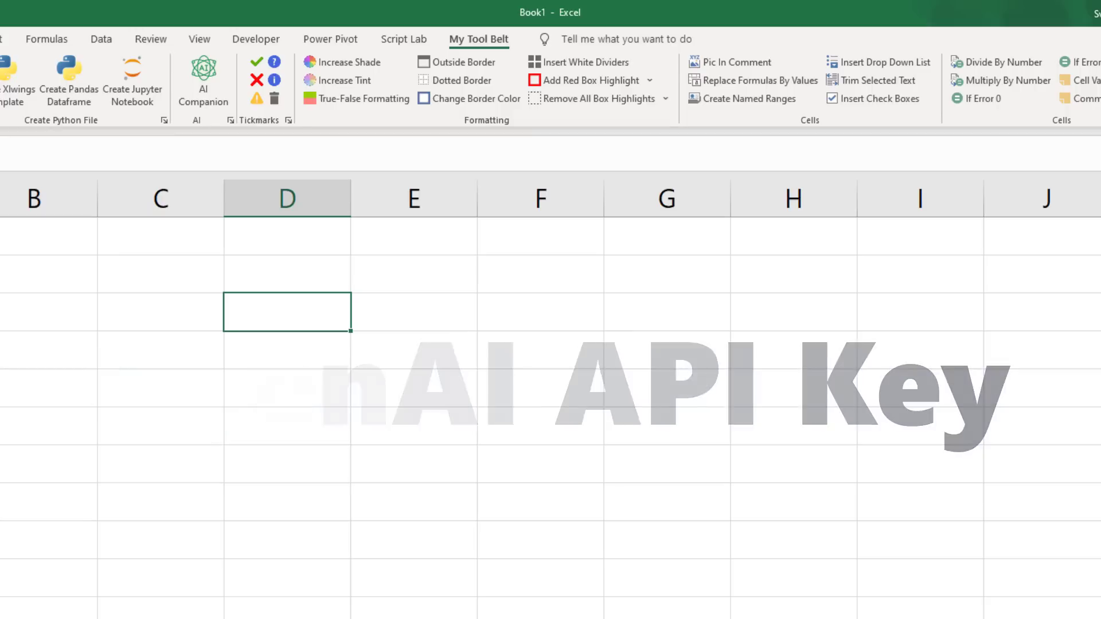
{"action": "type", "text": "1 week tra"}
{"action": "type", "text": "vel plan "}
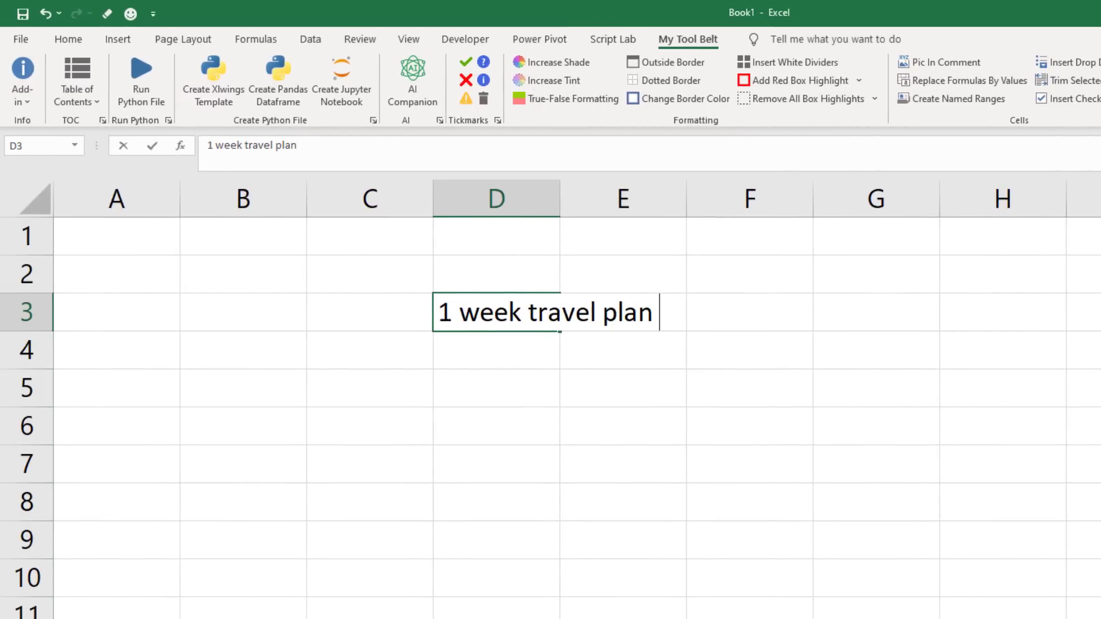
{"action": "type", "text": "tokyo"}
{"action": "left_click", "coordinate": [519, 392]}
{"action": "left_click", "coordinate": [510, 316]}
{"action": "left_click", "coordinate": [412, 73]}
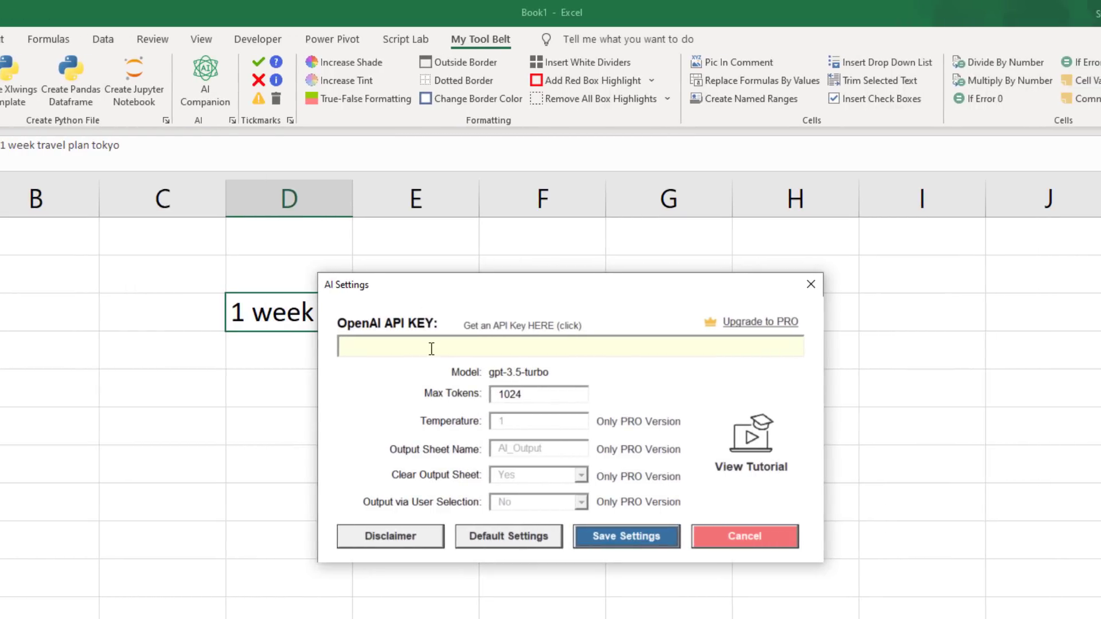
{"action": "left_click", "coordinate": [528, 329]}
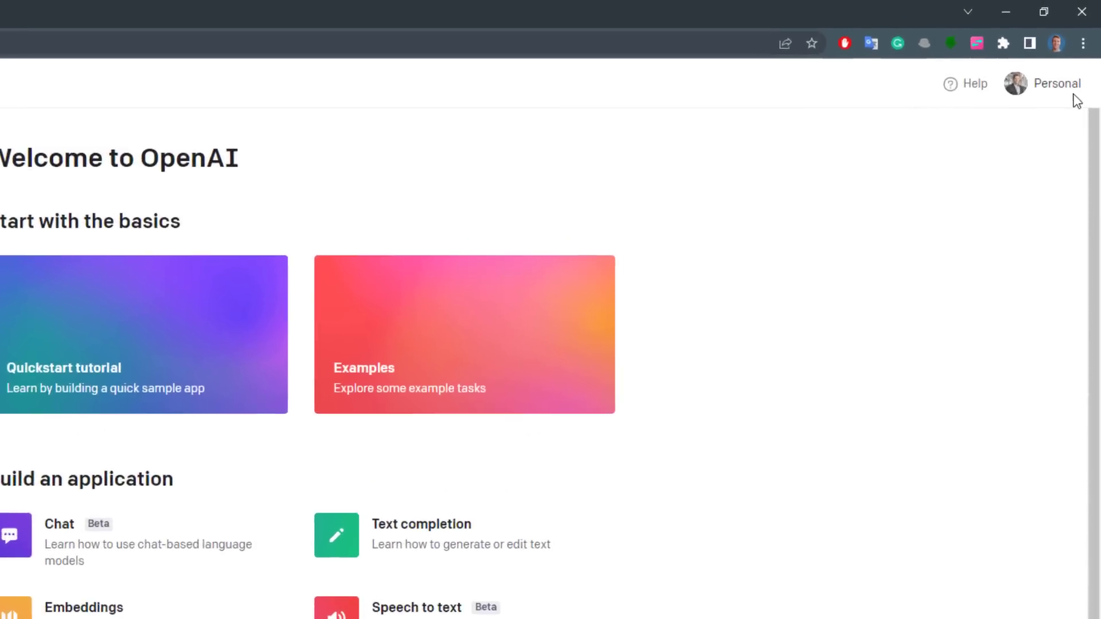
- Create a new secret key on the OpenAI API keys page and copy it
{"action": "left_click", "coordinate": [1075, 98]}
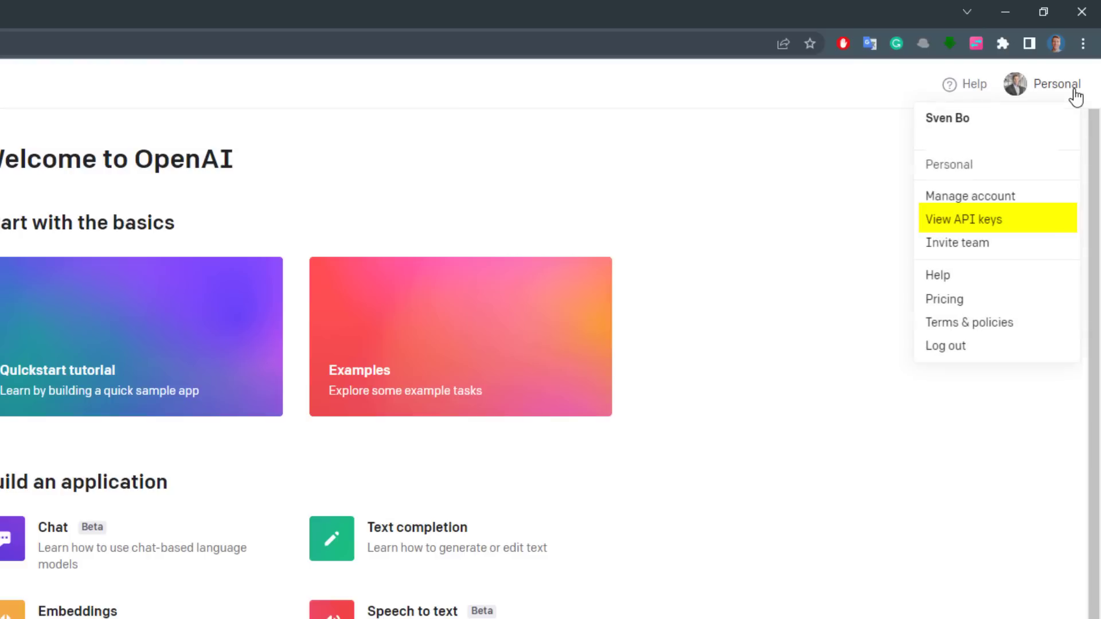
{"action": "left_click", "coordinate": [999, 222]}
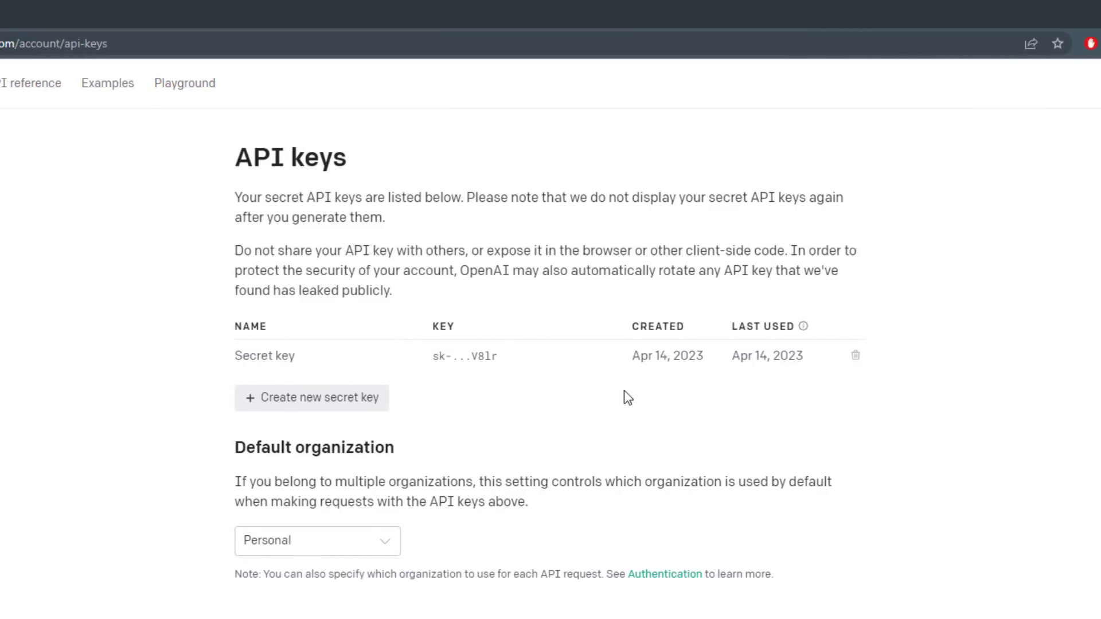
{"action": "left_click", "coordinate": [355, 403]}
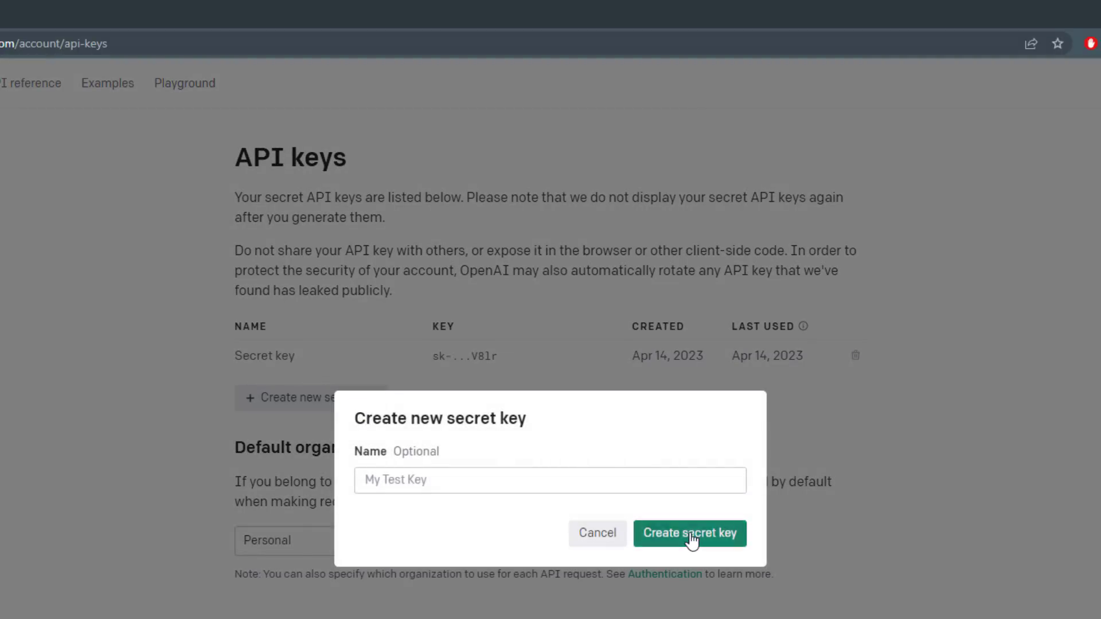
{"action": "left_click", "coordinate": [692, 464]}
{"action": "left_click", "coordinate": [731, 505]}
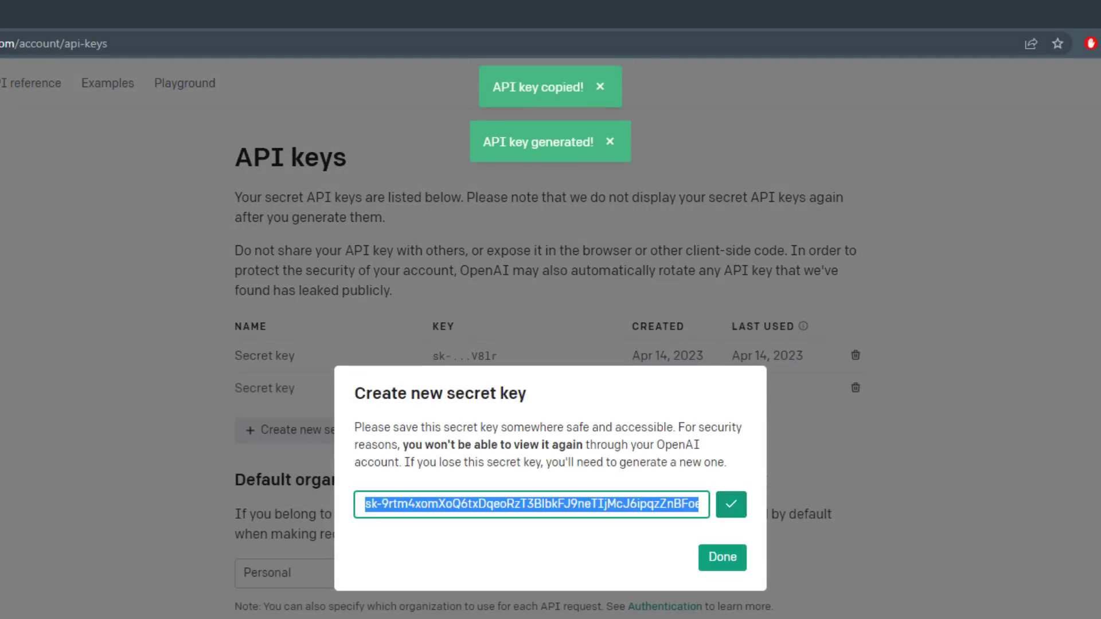
- Paste the copied key into AI Companion's OpenAI API KEY field and save the settings
{"action": "key", "text": "alt+Tab"}
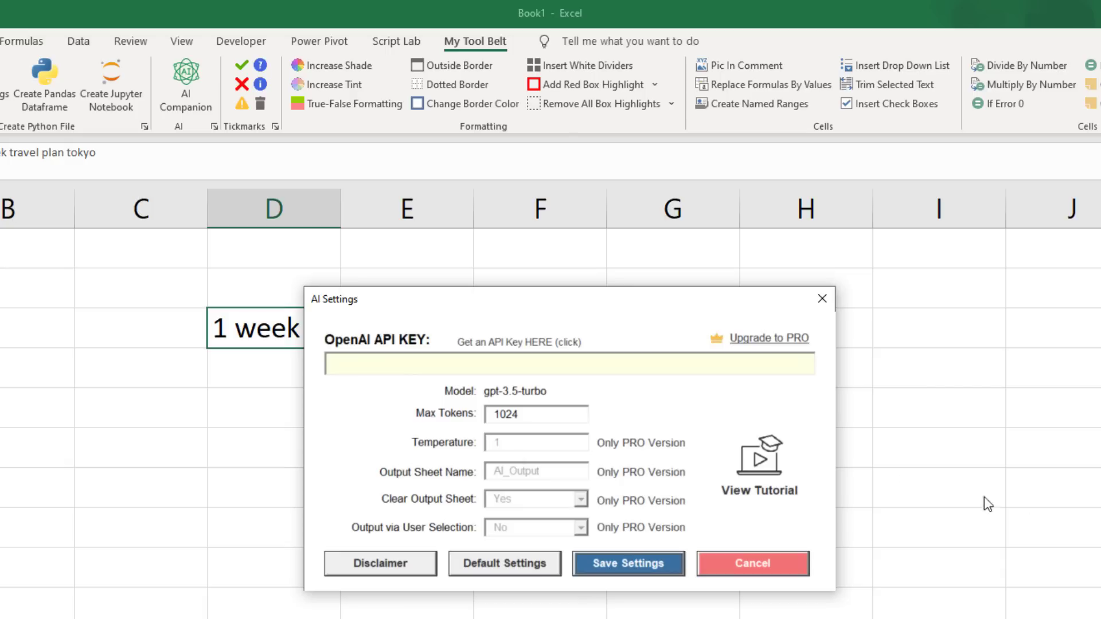
{"action": "left_click", "coordinate": [598, 364]}
{"action": "key", "text": "ctrl+v"}
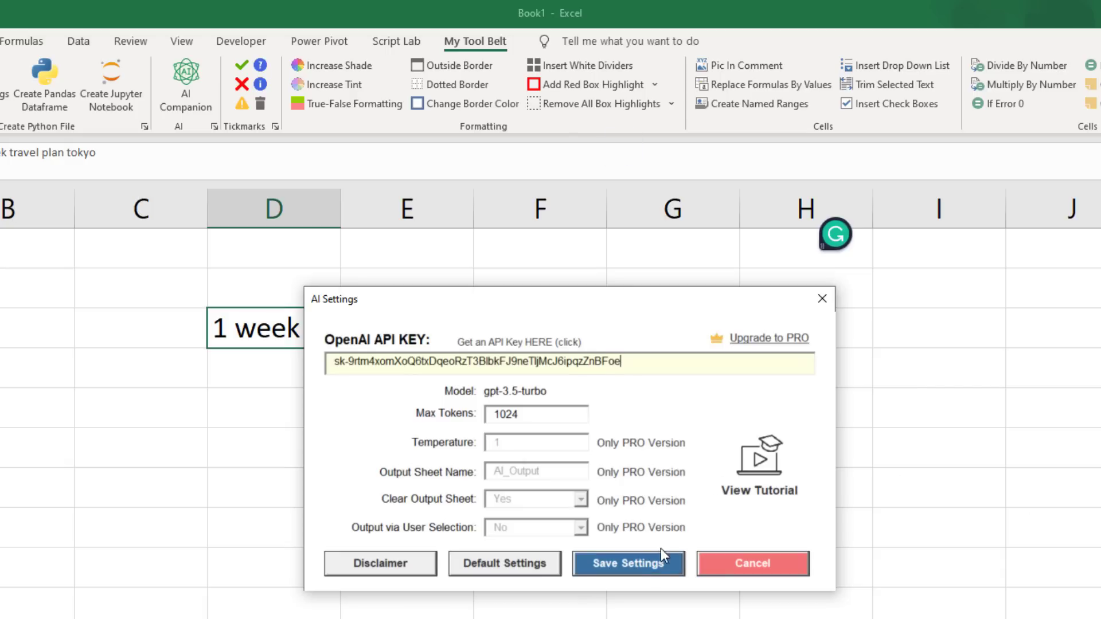
{"action": "left_click", "coordinate": [650, 565]}
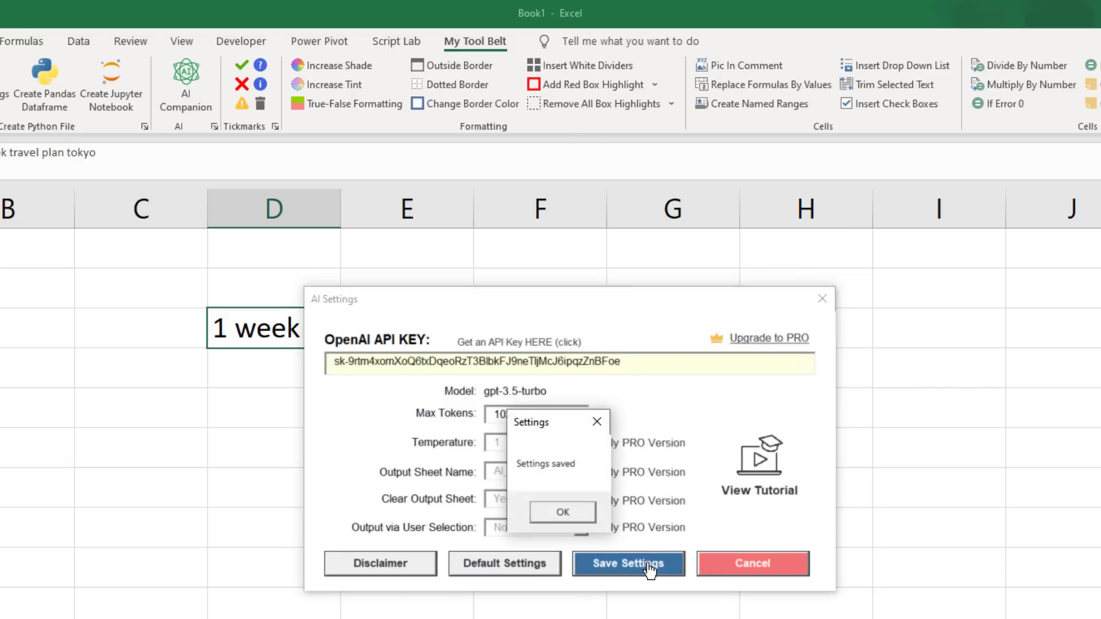
{"action": "left_click", "coordinate": [565, 514]}
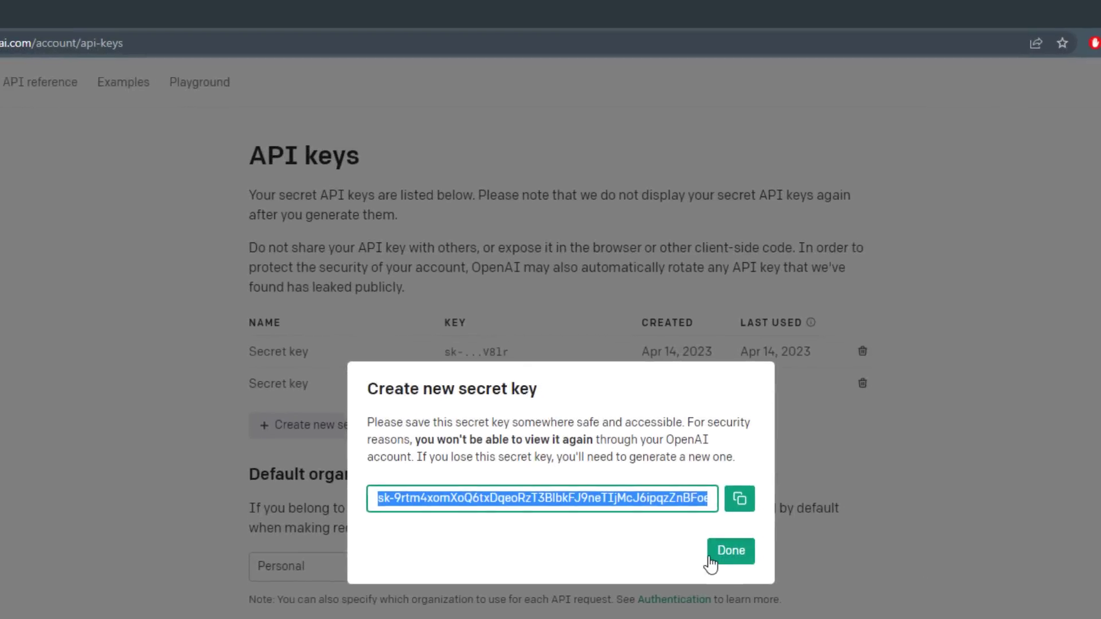
- Review the Billing usage limits ($10 hard, $5 soft) and return to the billing Overview
{"action": "left_click", "coordinate": [723, 556]}
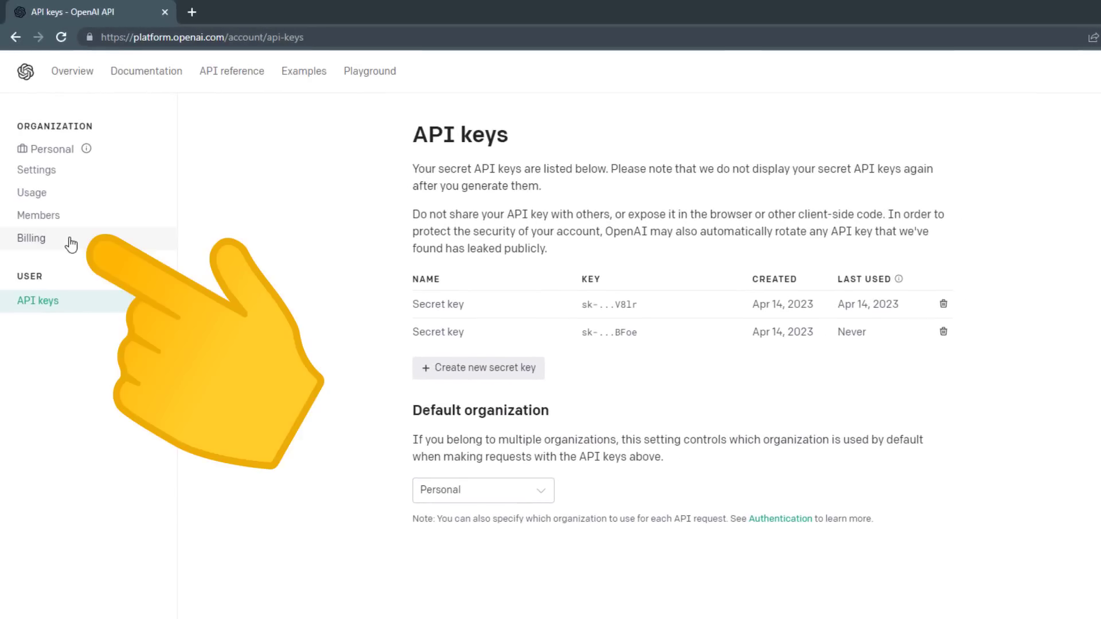
{"action": "left_click", "coordinate": [71, 245]}
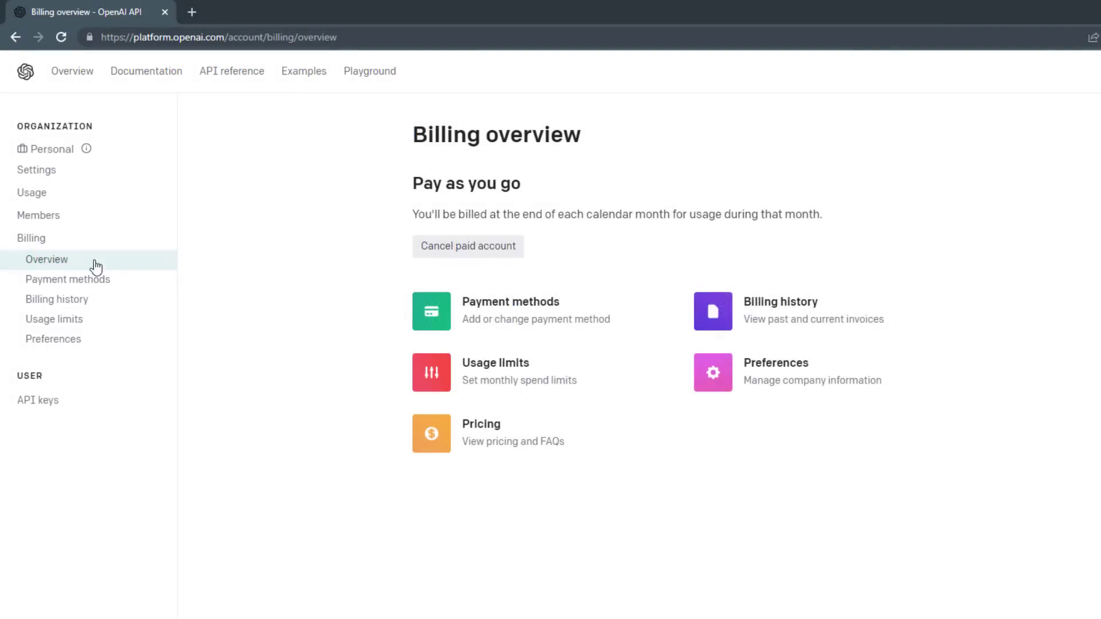
{"action": "left_click", "coordinate": [94, 261]}
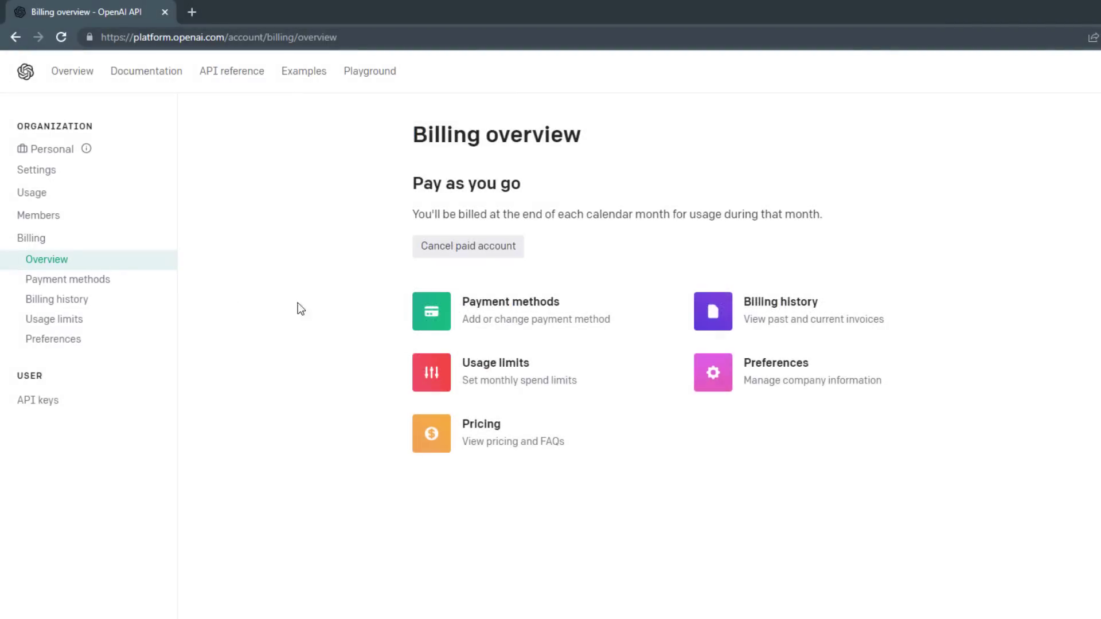
{"action": "left_click", "coordinate": [489, 373]}
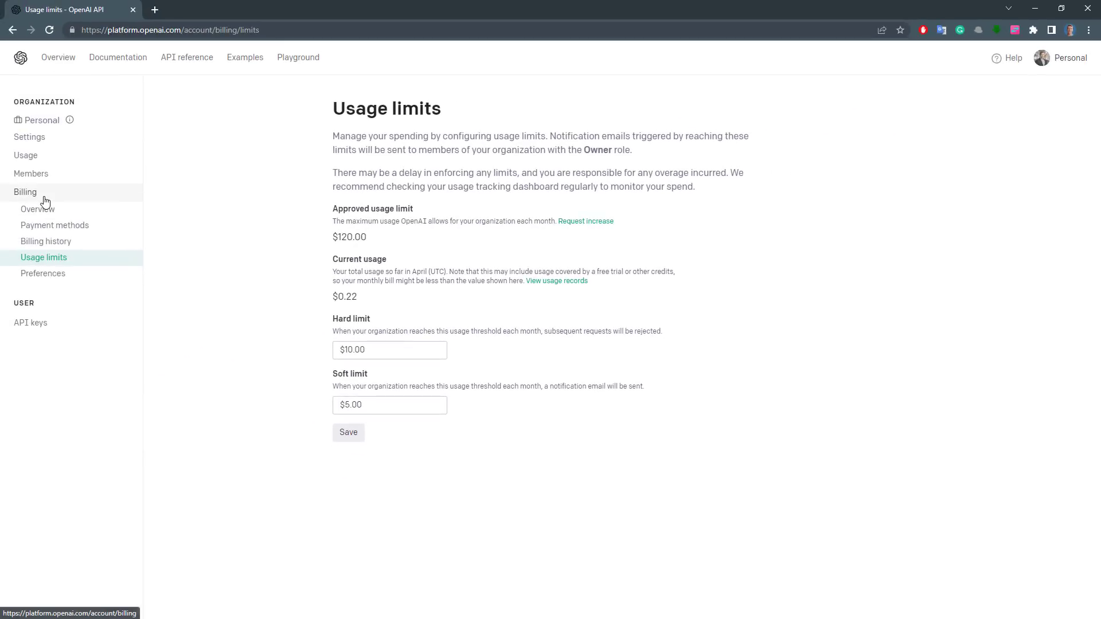
{"action": "left_click", "coordinate": [40, 209]}
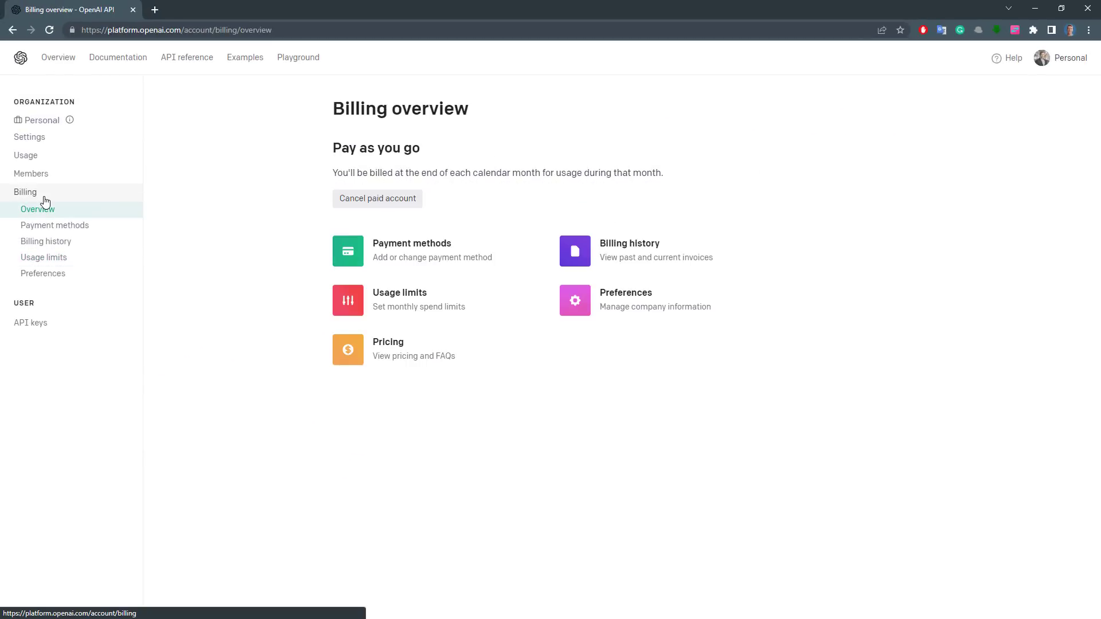
- Look up gpt-3.5-turbo chat pricing on the OpenAI Pricing page
{"action": "left_click", "coordinate": [393, 342]}
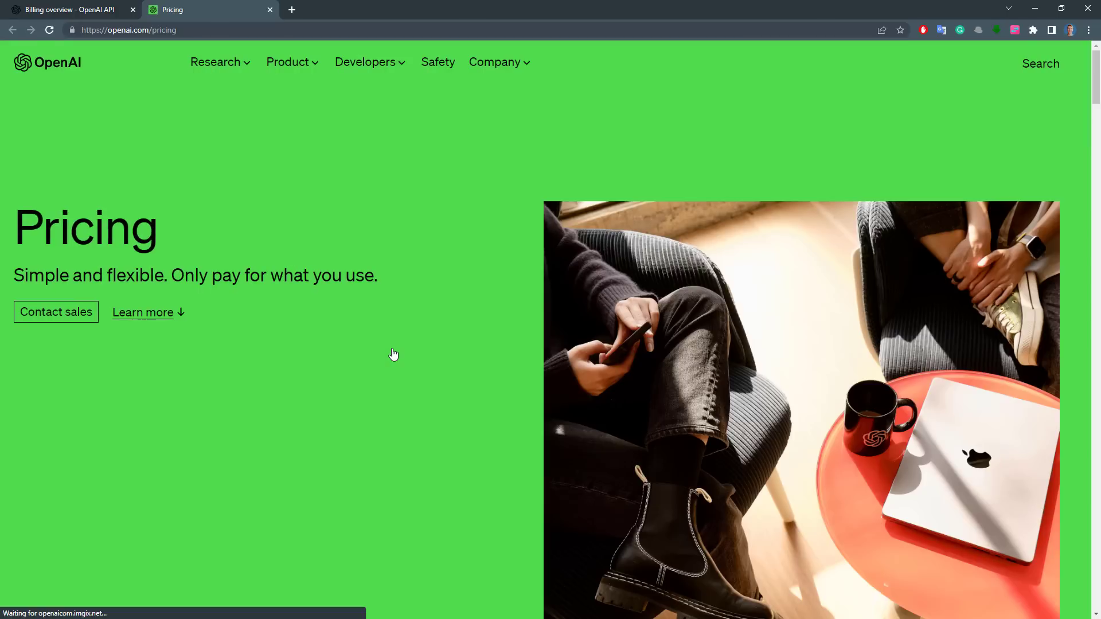
{"action": "scroll", "coordinate": [393, 354], "scroll_direction": "down", "scroll_amount": 10}
{"action": "scroll", "coordinate": [394, 355], "scroll_direction": "down", "scroll_amount": 7}
{"action": "scroll", "coordinate": [395, 353], "scroll_direction": "down", "scroll_amount": 1}
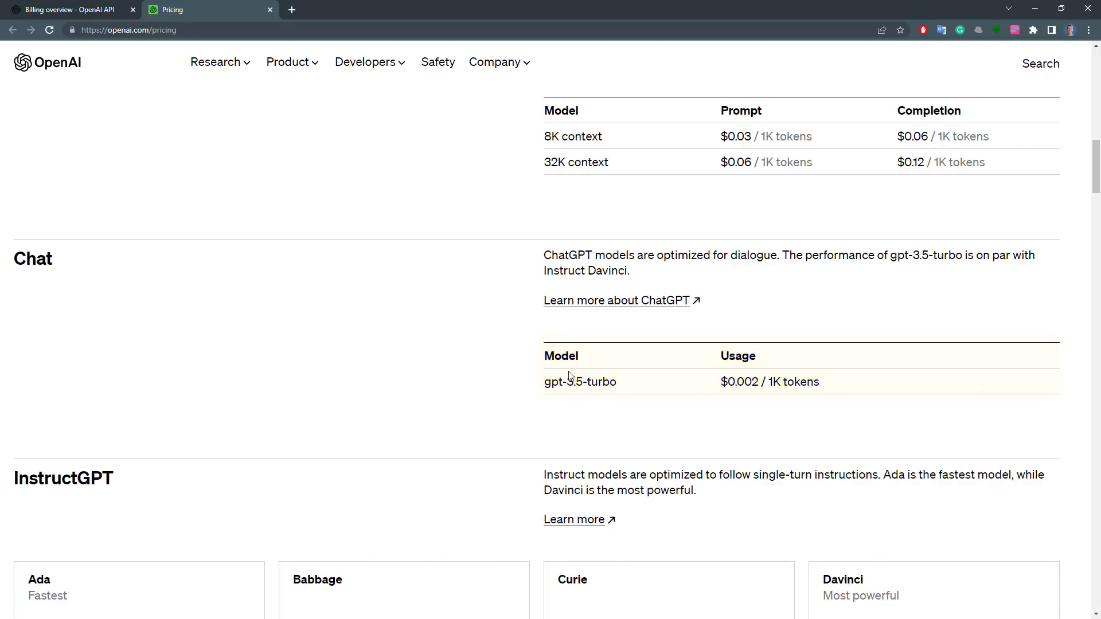
- Count the example text's tokens (64) in the OpenAI Tokenizer at platform.openai.com/tokenizer
{"action": "left_click", "coordinate": [291, 10]}
{"action": "key", "text": "ctrl+v"}
{"action": "key", "text": "Return"}
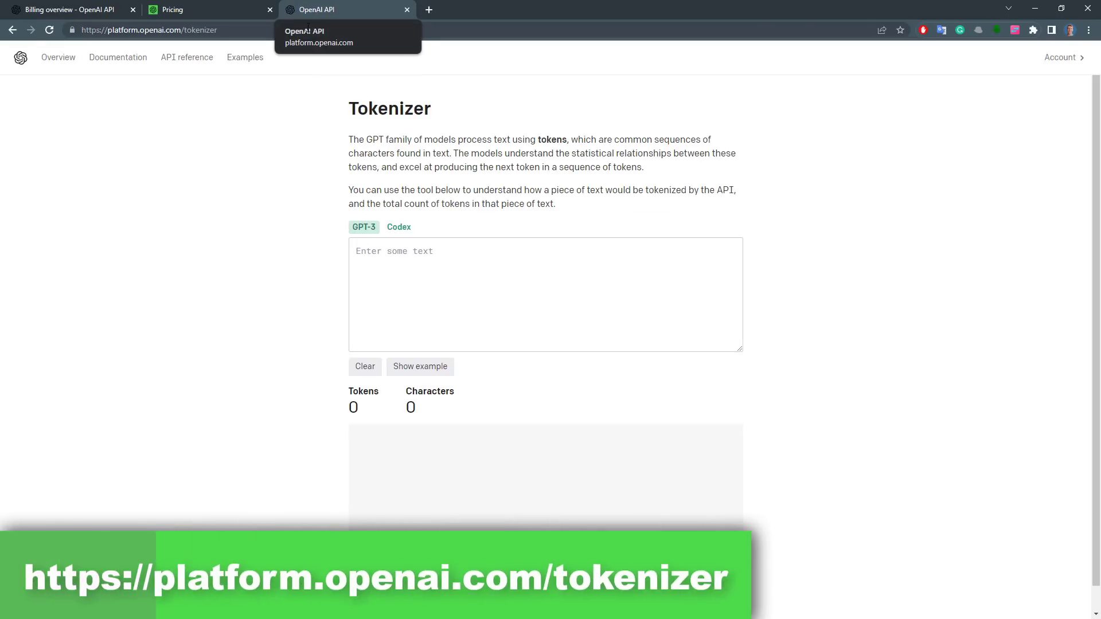
{"action": "left_click", "coordinate": [425, 369]}
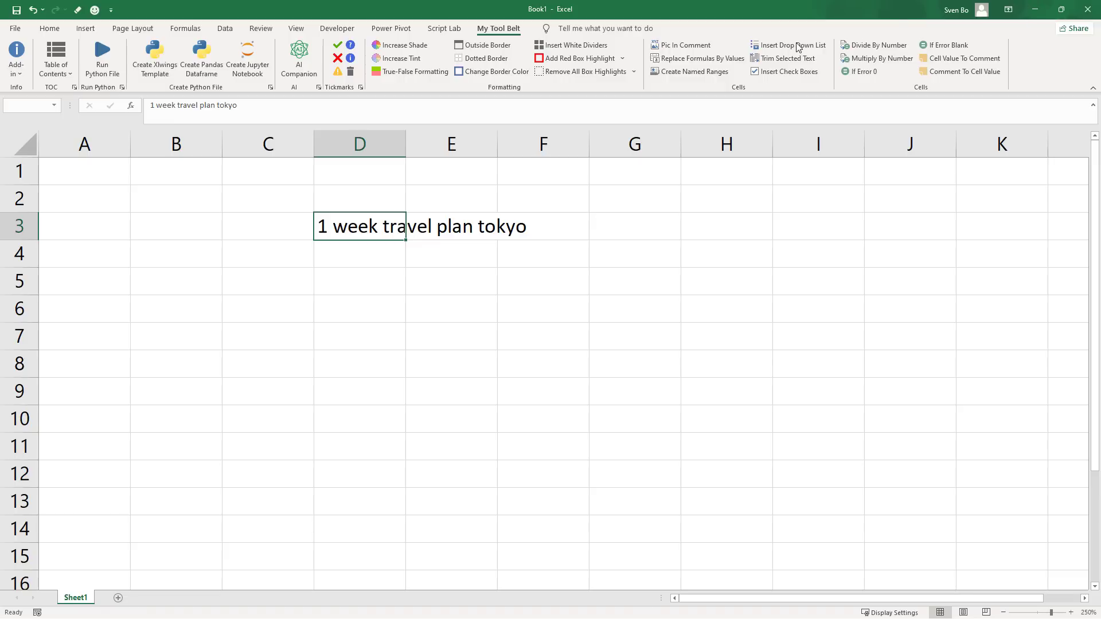
- Run AI Companion on the Tokyo prompt without the Prompt keyword, permanently accepting the disclaimer
{"action": "left_click", "coordinate": [300, 54]}
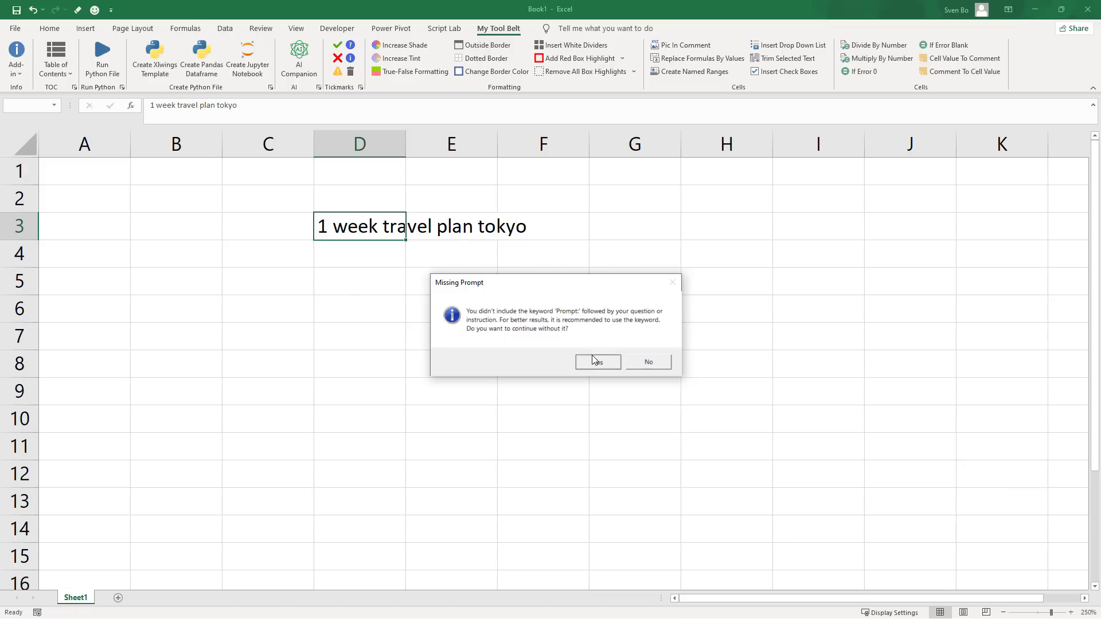
{"action": "left_click", "coordinate": [596, 362]}
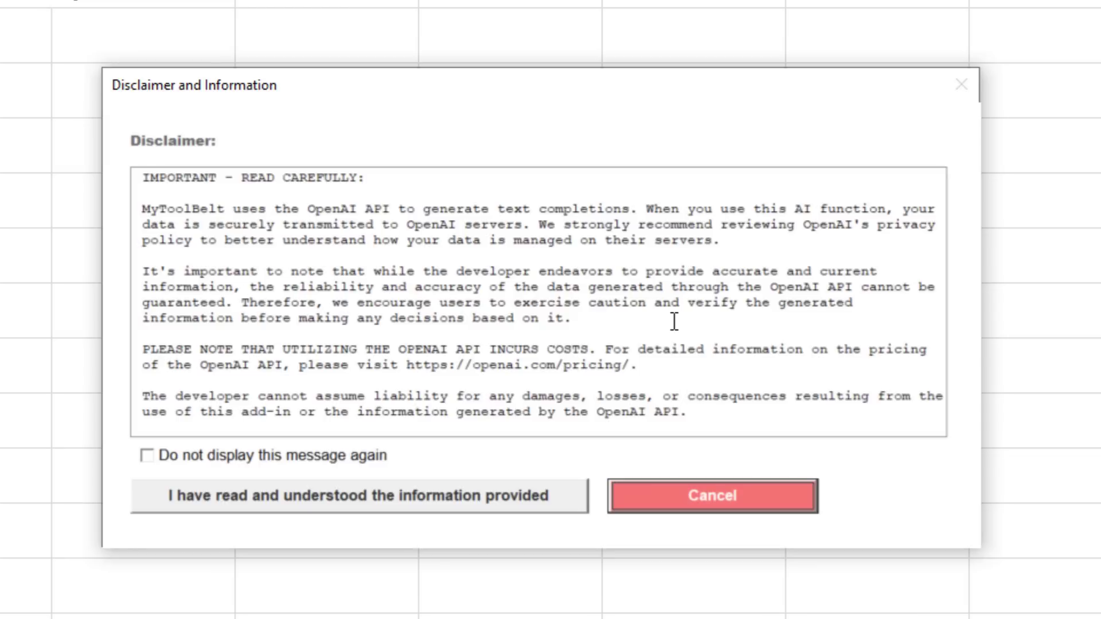
{"action": "left_click", "coordinate": [148, 455]}
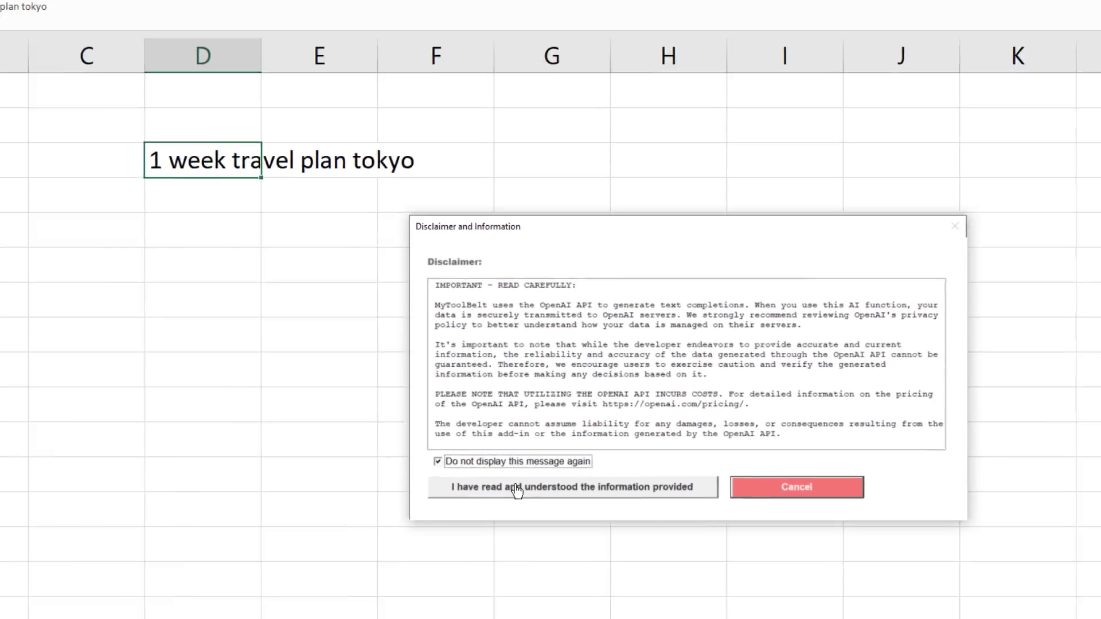
{"action": "left_click", "coordinate": [517, 488]}
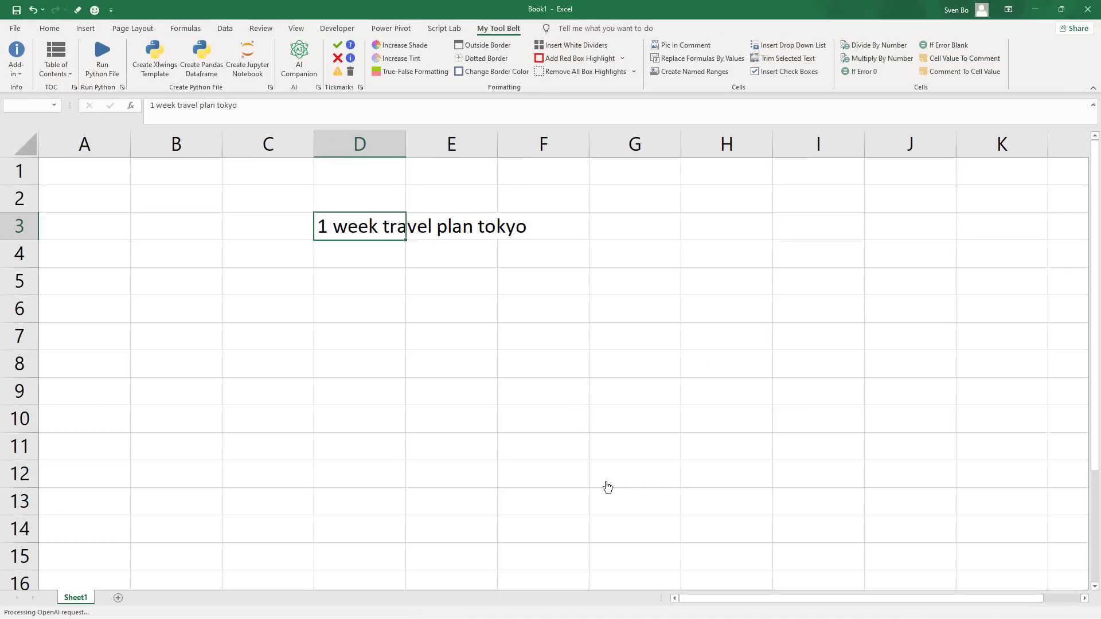
- Dismiss the completion notice, then replace Sheet1 cell D3's request with 'Tell me a joke'
{"action": "left_click", "coordinate": [652, 361]}
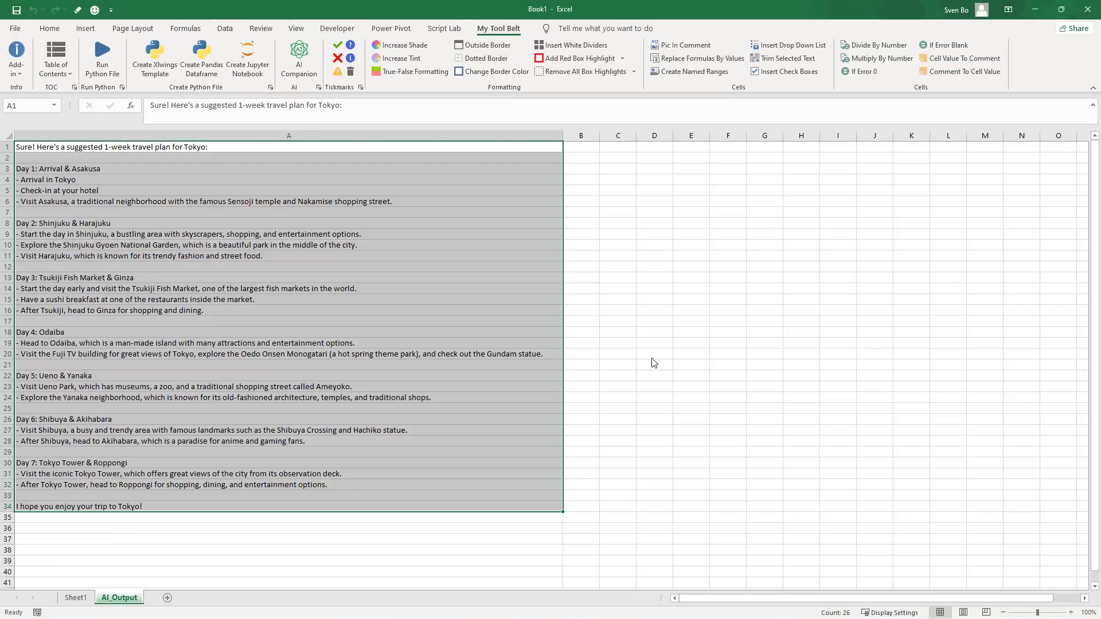
{"action": "left_click", "coordinate": [652, 358]}
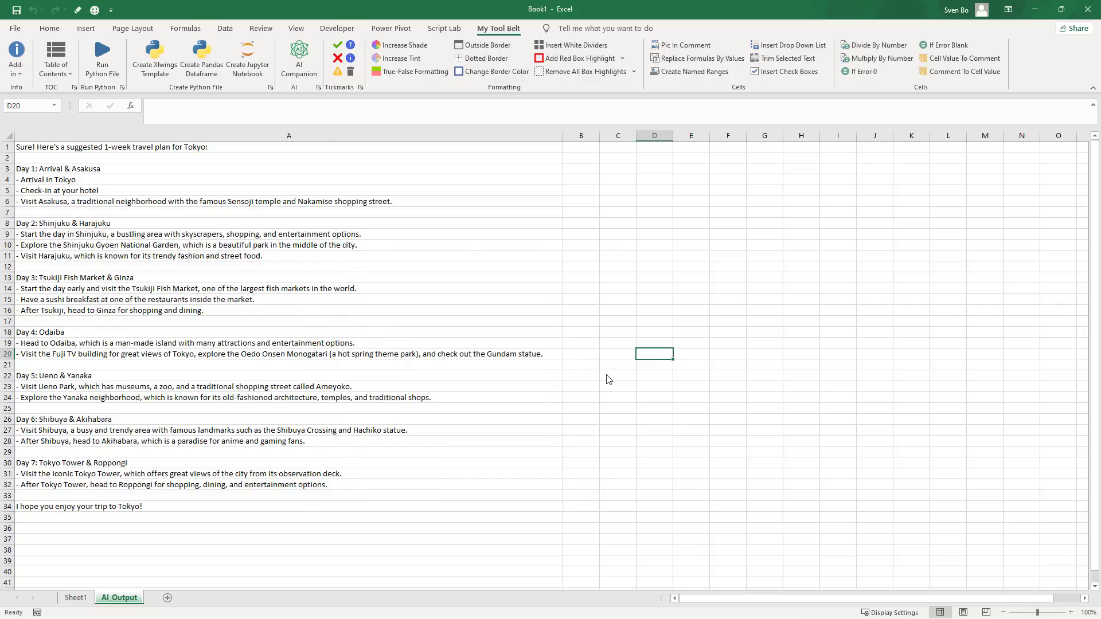
{"action": "left_click", "coordinate": [80, 598]}
{"action": "type", "text": "Tel"}
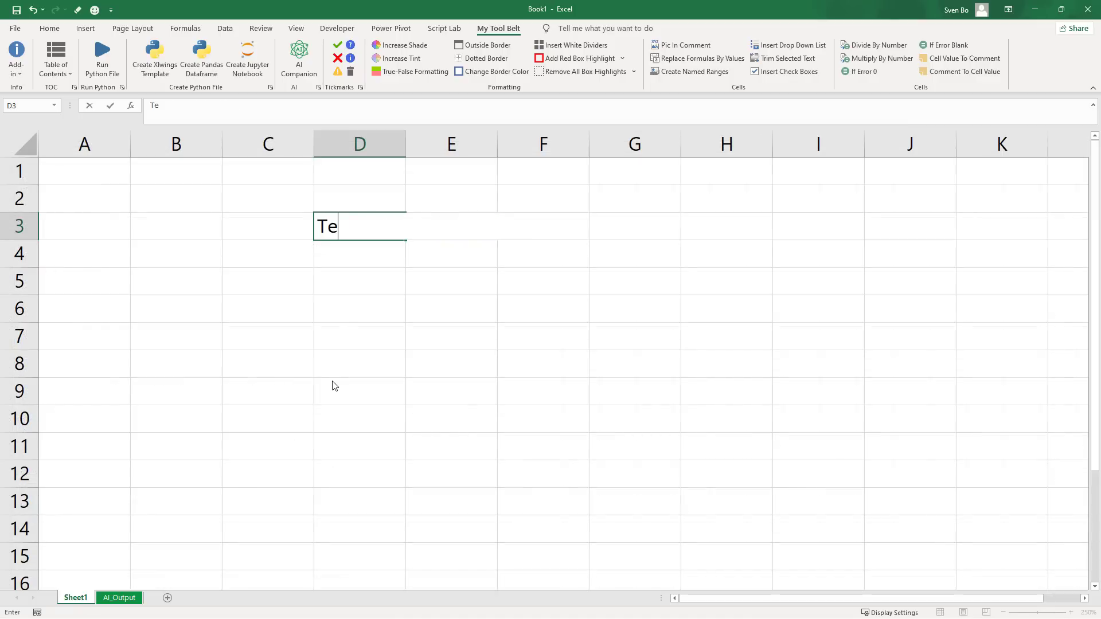
{"action": "type", "text": "l me a joke"}
{"action": "key", "text": "Return"}
{"action": "key", "text": "Up"}
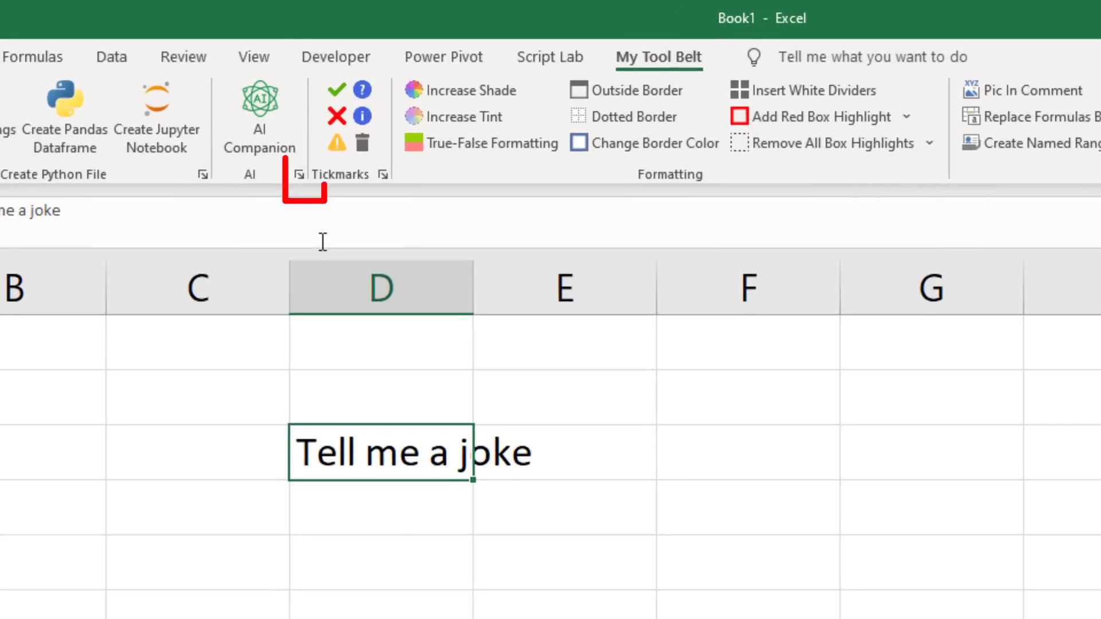
- Open AI Companion settings and follow Upgrade to PRO to the $49 licence page
{"action": "left_click", "coordinate": [300, 175]}
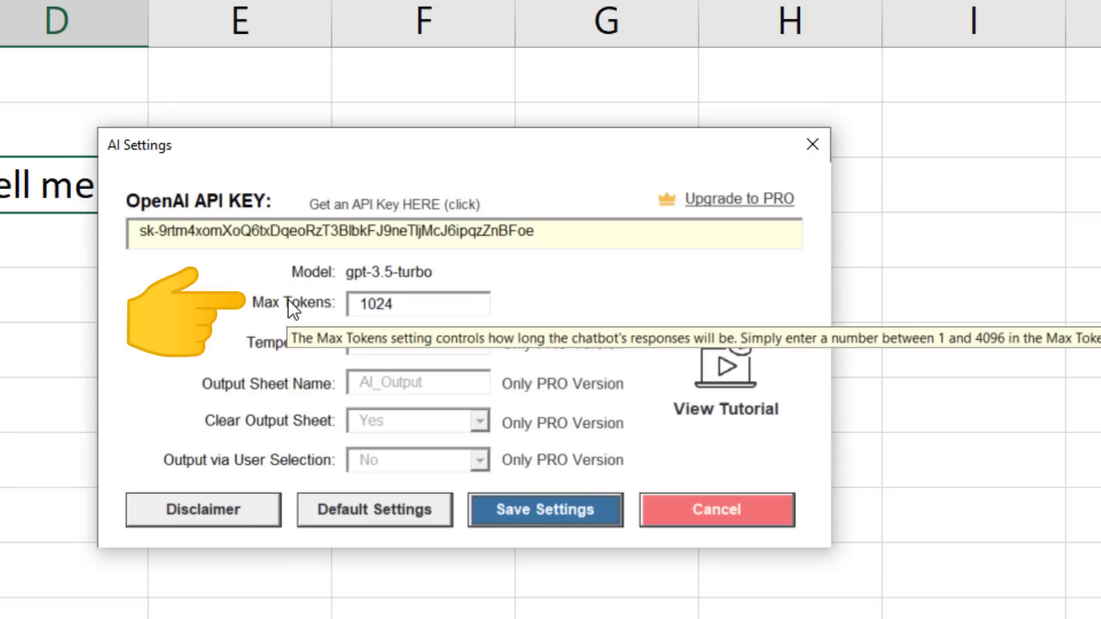
{"action": "mouse_move", "coordinate": [418, 343]}
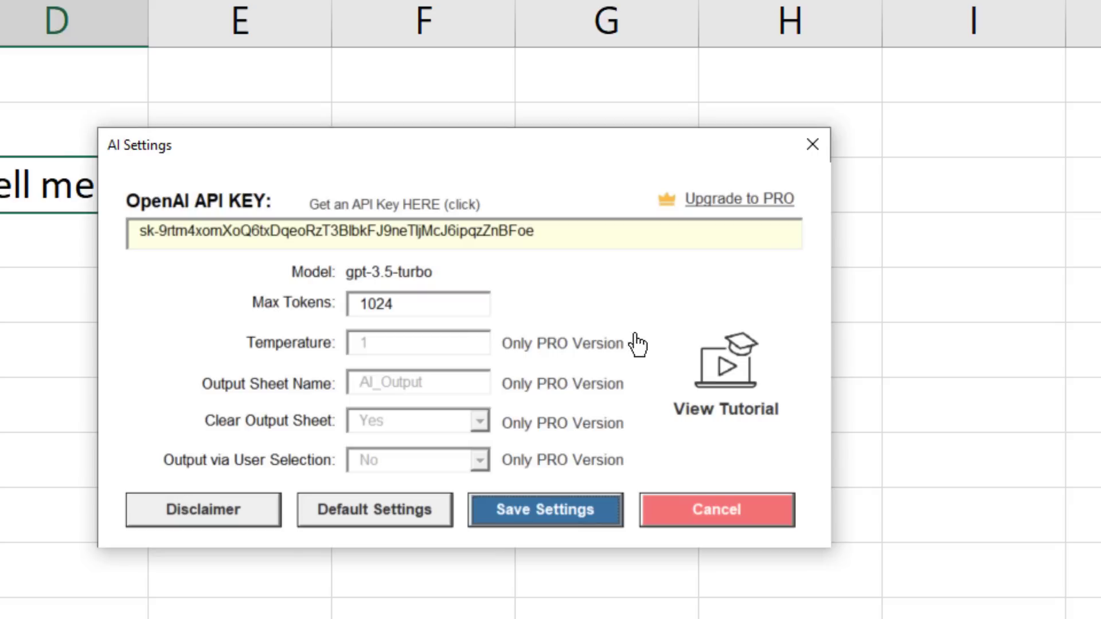
{"action": "left_click", "coordinate": [757, 208]}
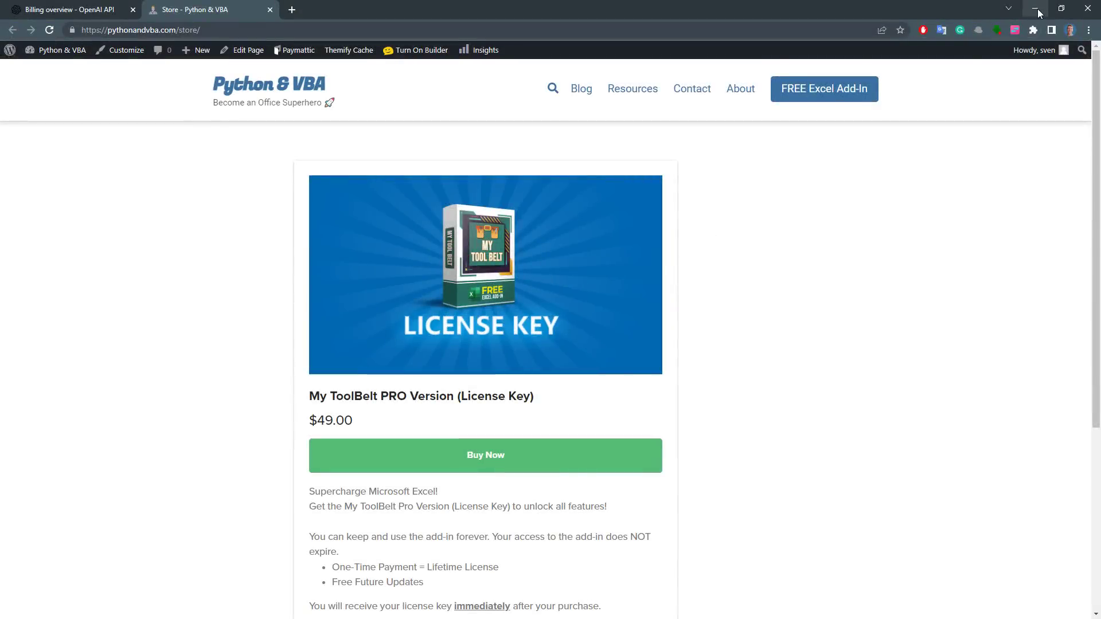
- Activate the My Tool Belt Pro licence with the pasted key, then reopen AI Companion settings
{"action": "left_click", "coordinate": [1037, 9]}
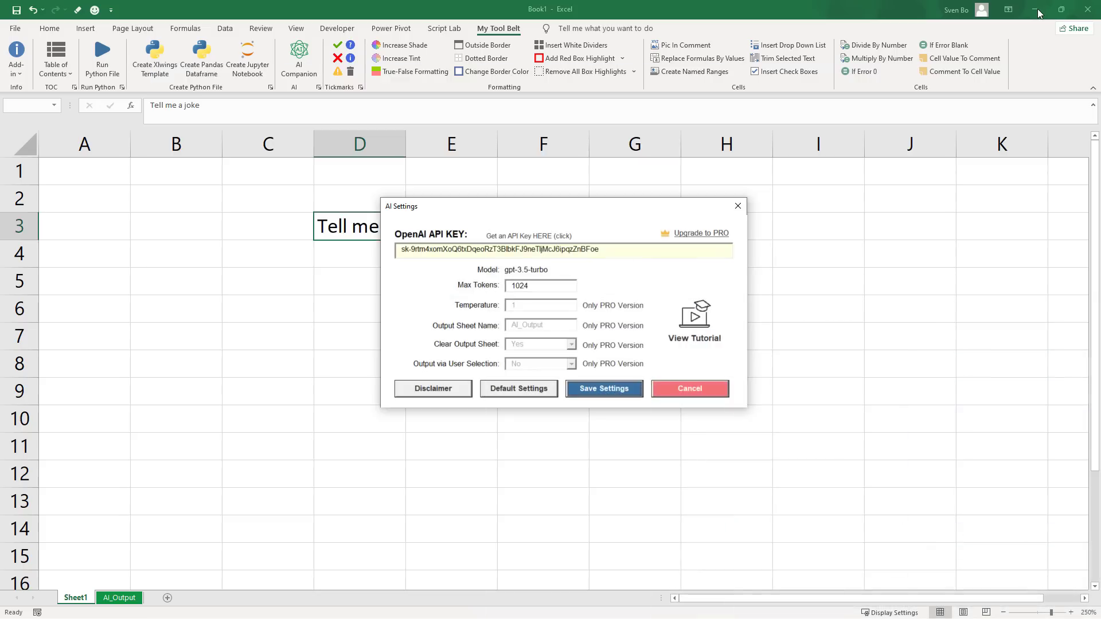
{"action": "left_click", "coordinate": [741, 206]}
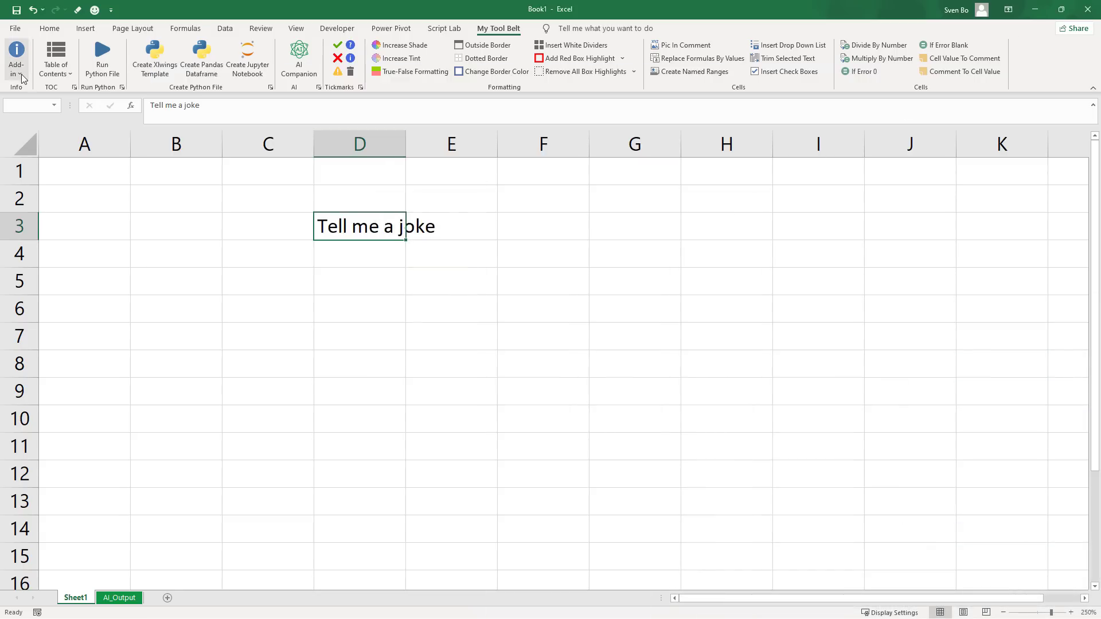
{"action": "left_click", "coordinate": [16, 57]}
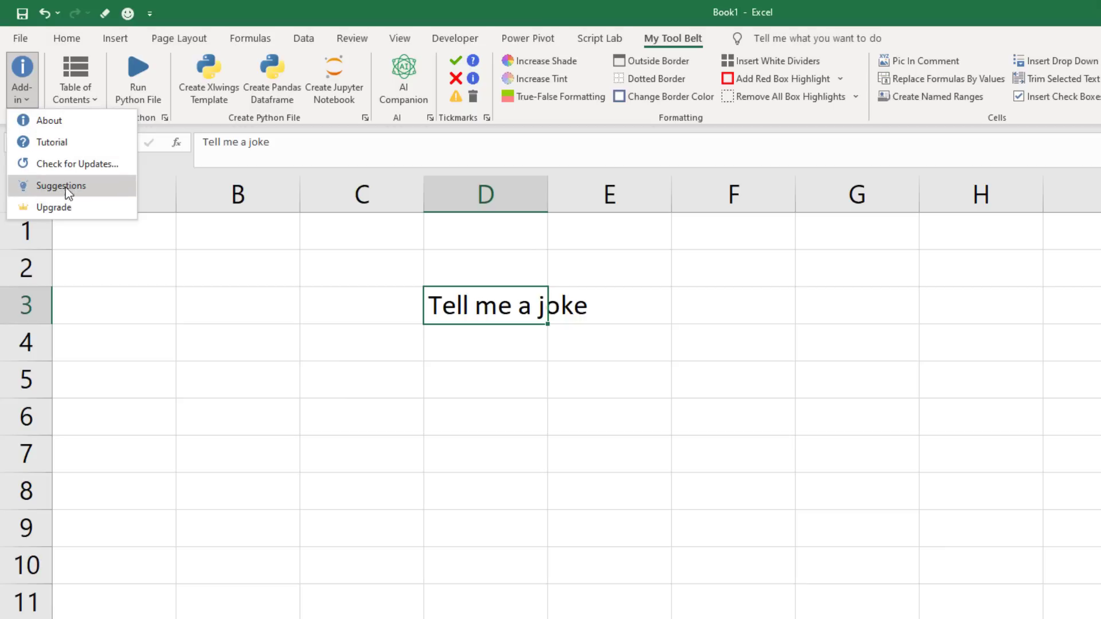
{"action": "left_click", "coordinate": [63, 207]}
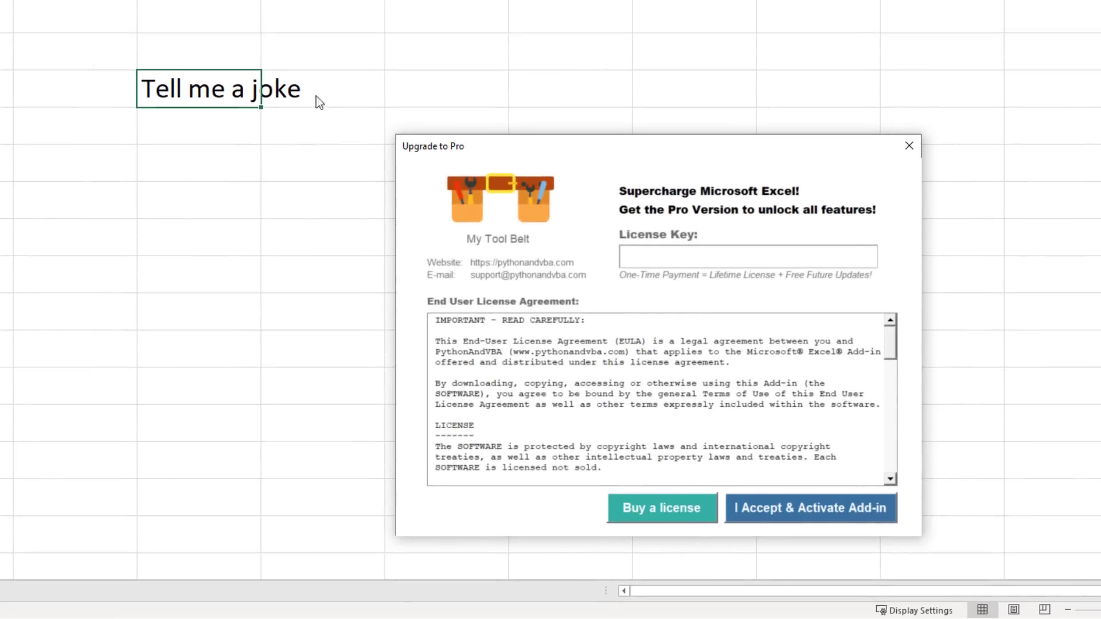
{"action": "key", "text": "ctrl+v"}
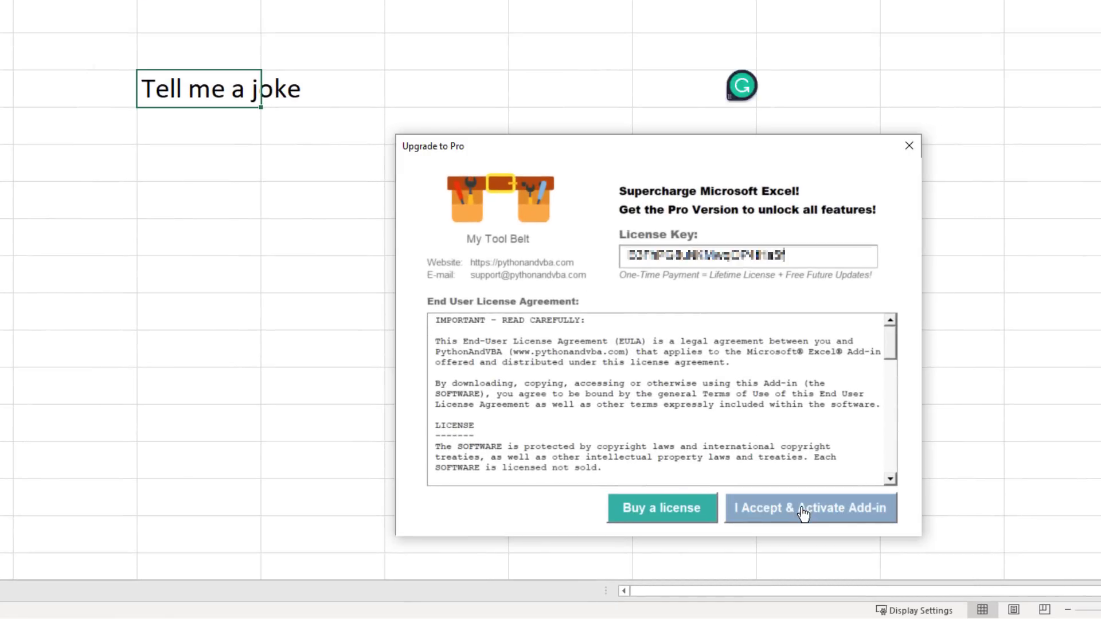
{"action": "left_click", "coordinate": [804, 511]}
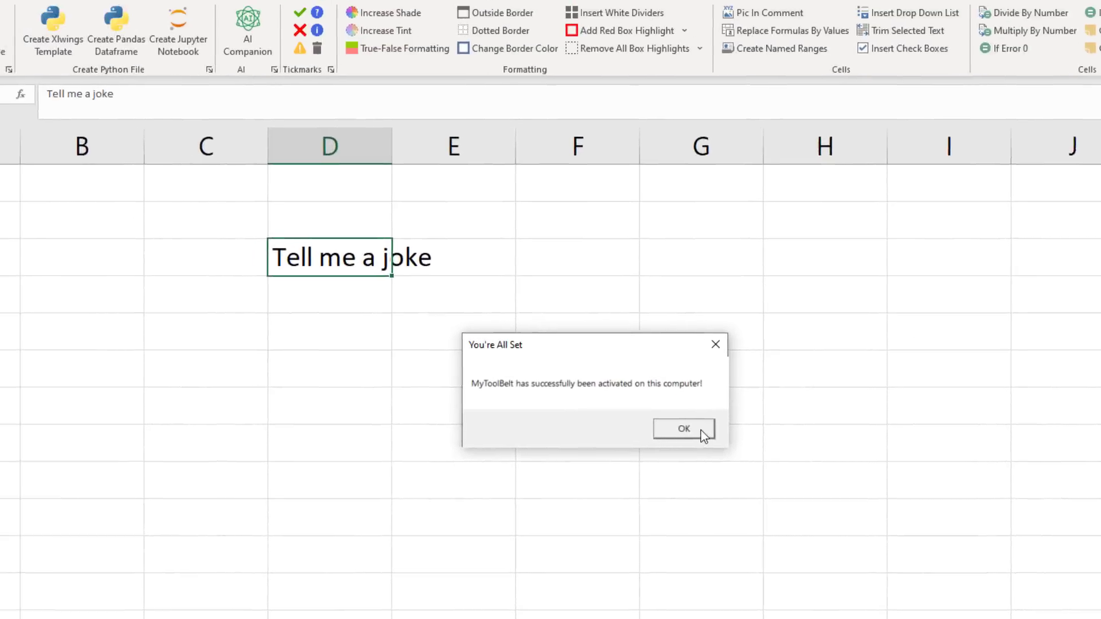
{"action": "left_click", "coordinate": [701, 430]}
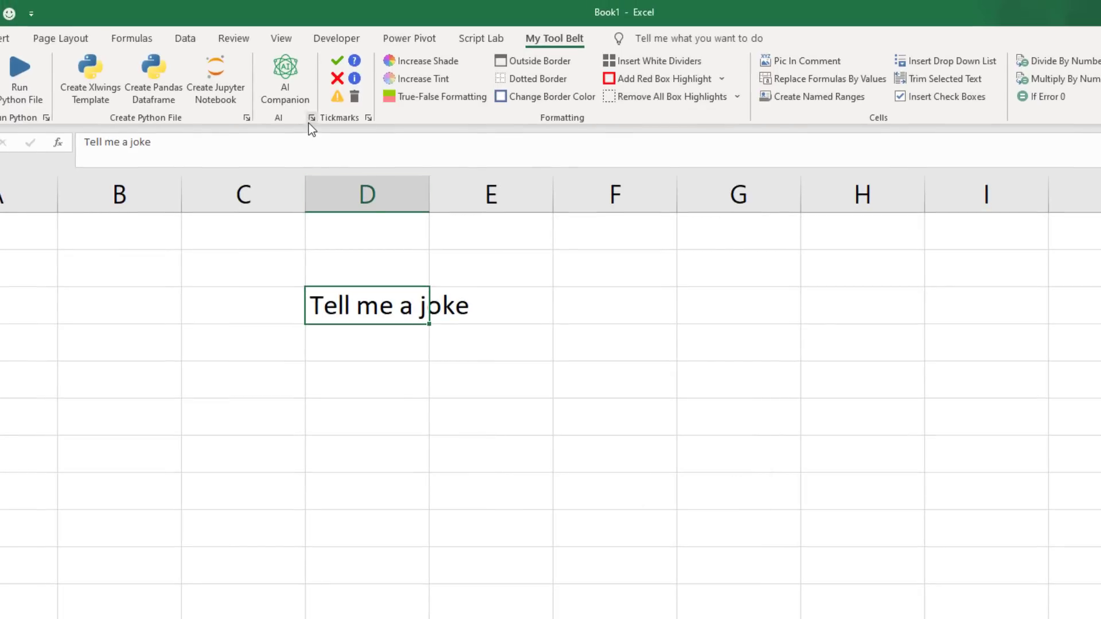
{"action": "left_click", "coordinate": [312, 117]}
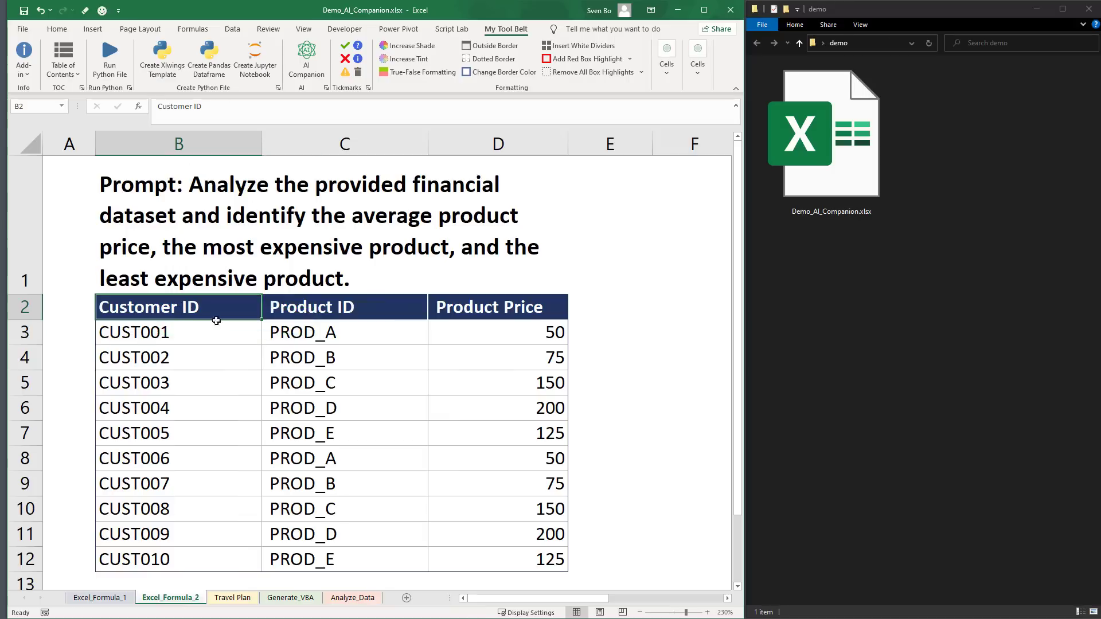
- Export table B2:D12 as pandas DataFrame file Demo_AI_Companion.py and open it in VS Code
{"action": "left_click_drag", "start_coordinate": [216, 316], "coordinate": [511, 556]}
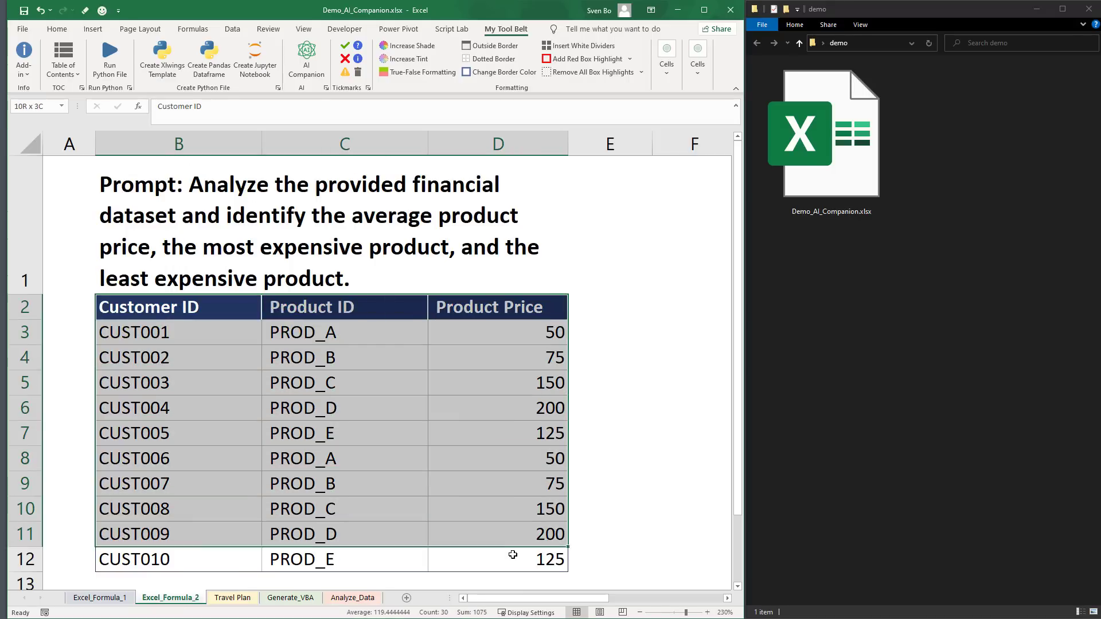
{"action": "left_click", "coordinate": [213, 58]}
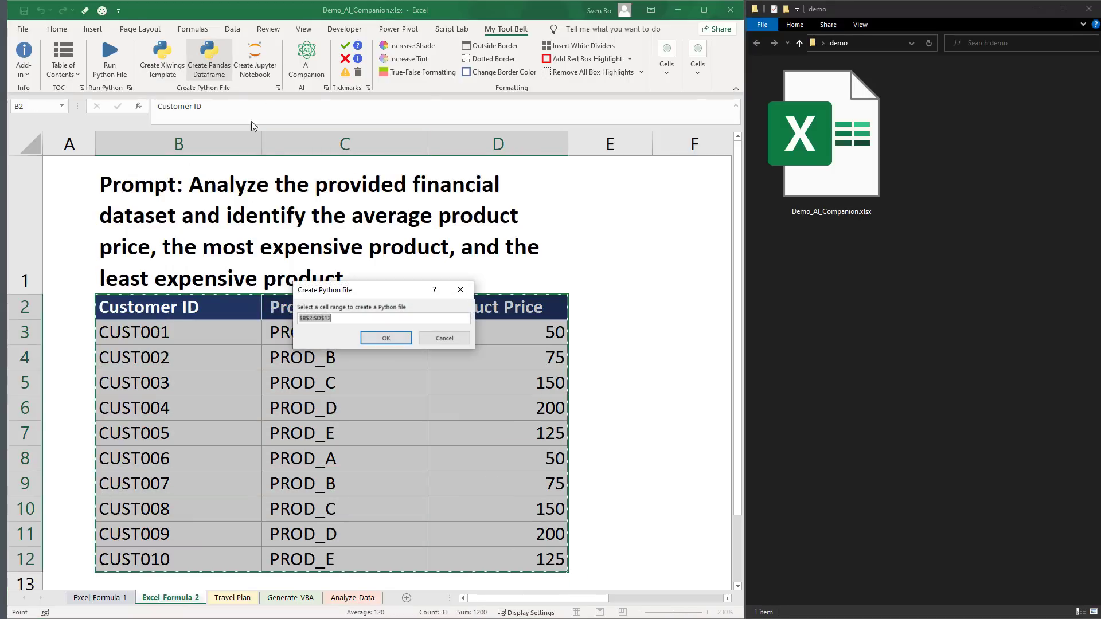
{"action": "left_click", "coordinate": [385, 337]}
{"action": "left_click", "coordinate": [631, 365]}
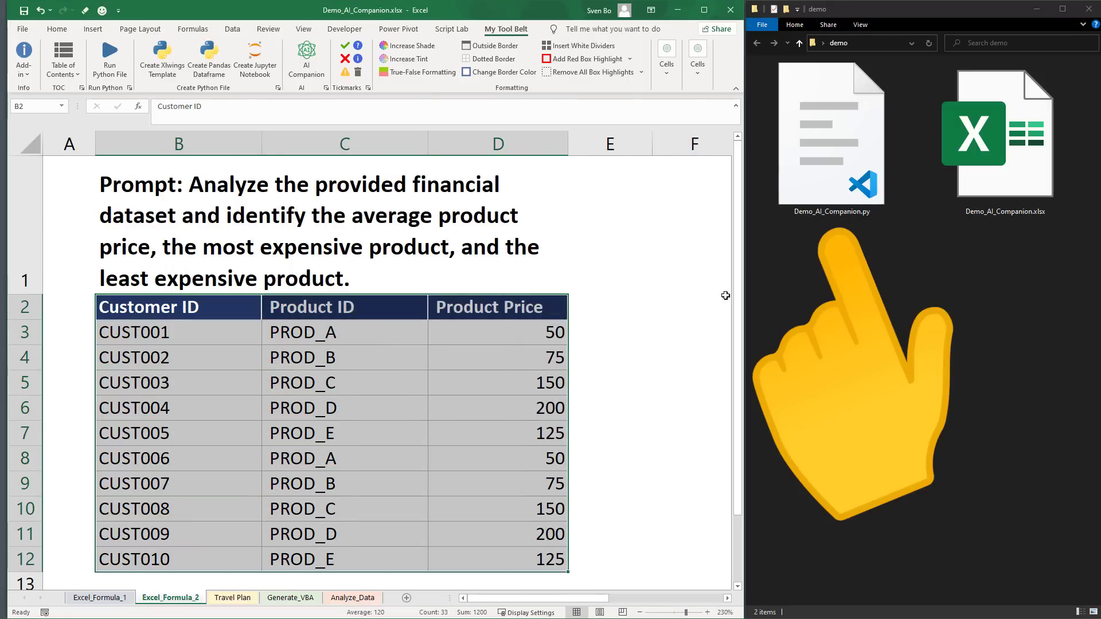
{"action": "double_click", "coordinate": [832, 138]}
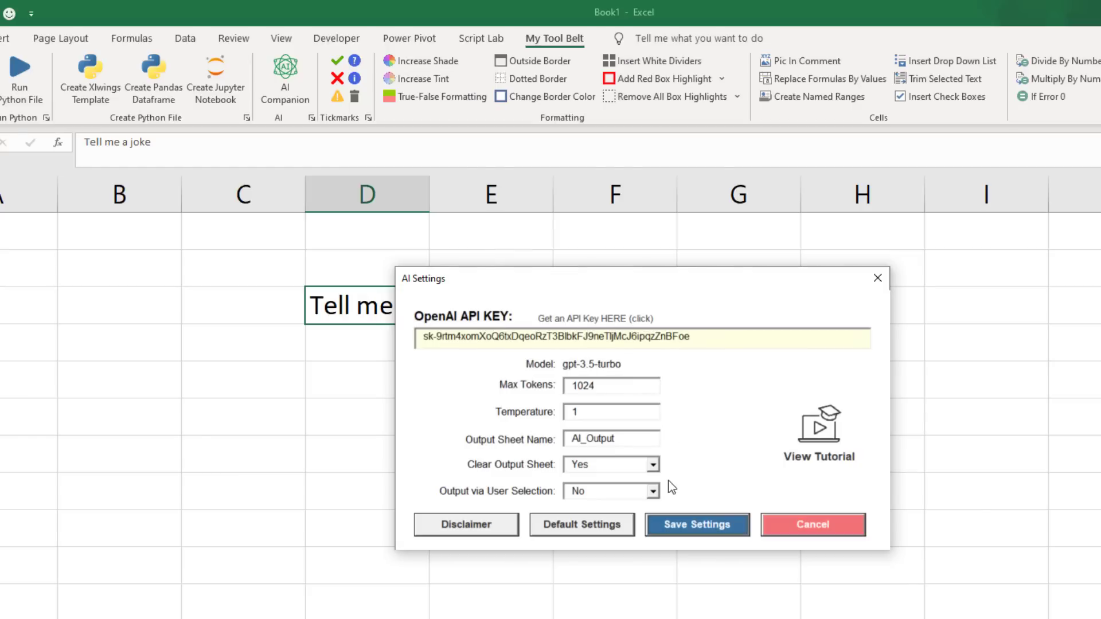
- Save AI Companion settings with the output cell chosen via User Selection
{"action": "left_click", "coordinate": [654, 493]}
{"action": "left_click", "coordinate": [703, 534]}
{"action": "left_click", "coordinate": [655, 481]}
- Run AI Companion on the joke request, writing the answer to the picked output cell
{"action": "left_click", "coordinate": [285, 66]}
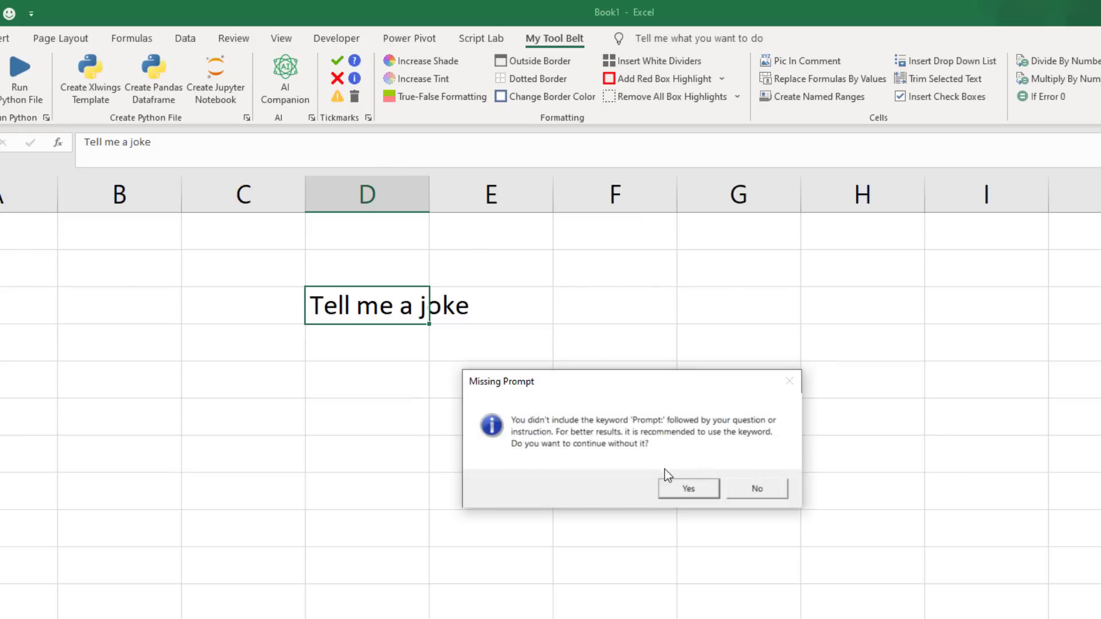
{"action": "left_click", "coordinate": [679, 484]}
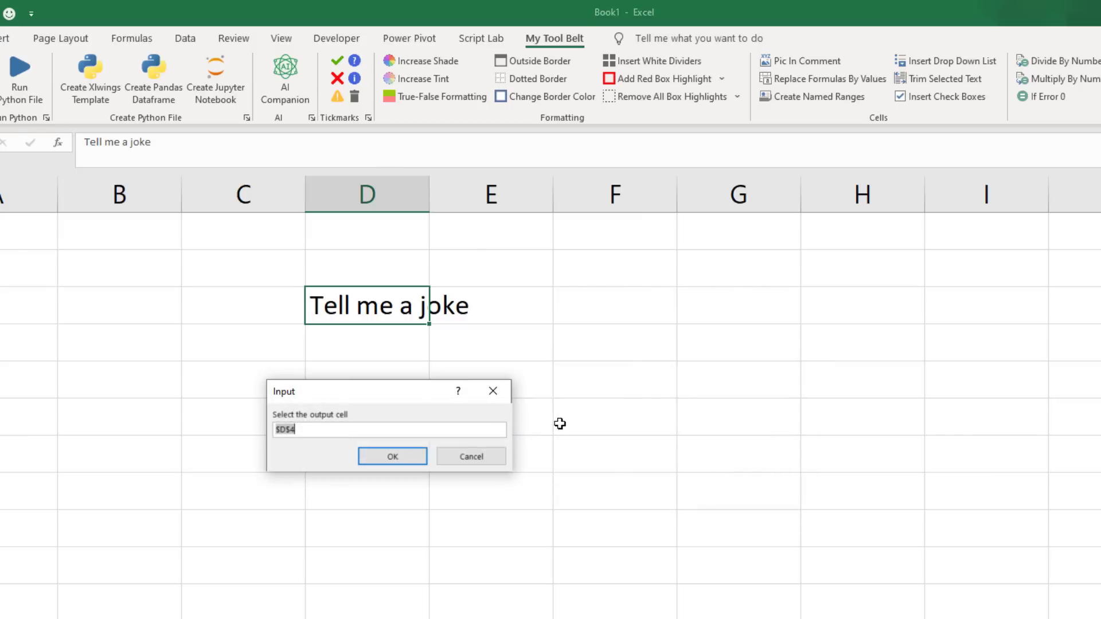
{"action": "left_click", "coordinate": [411, 459]}
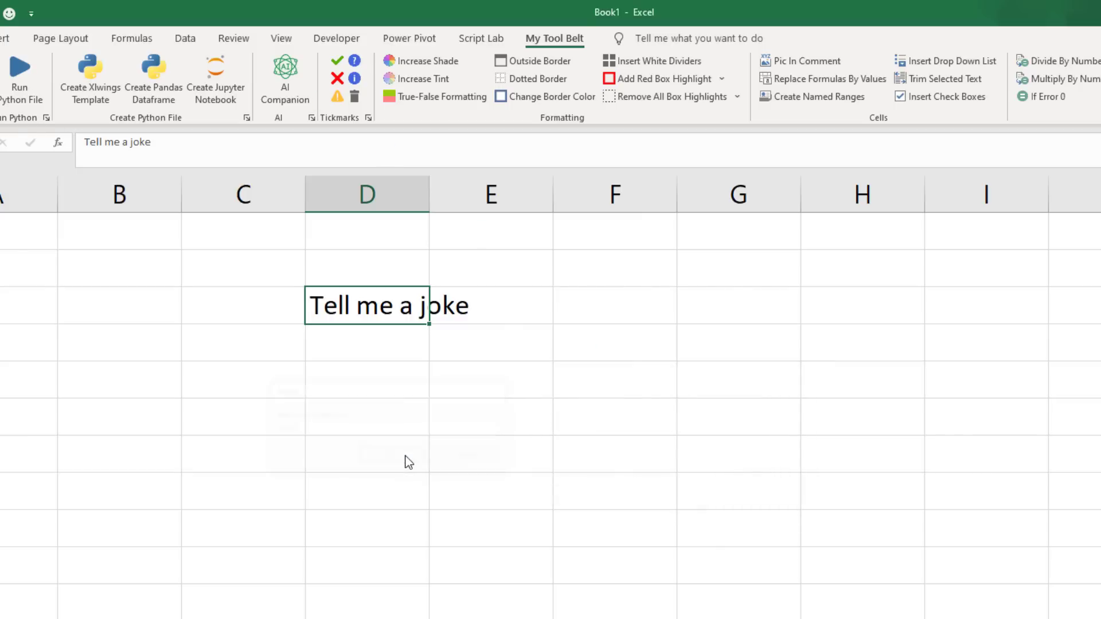
{"action": "left_click", "coordinate": [756, 482]}
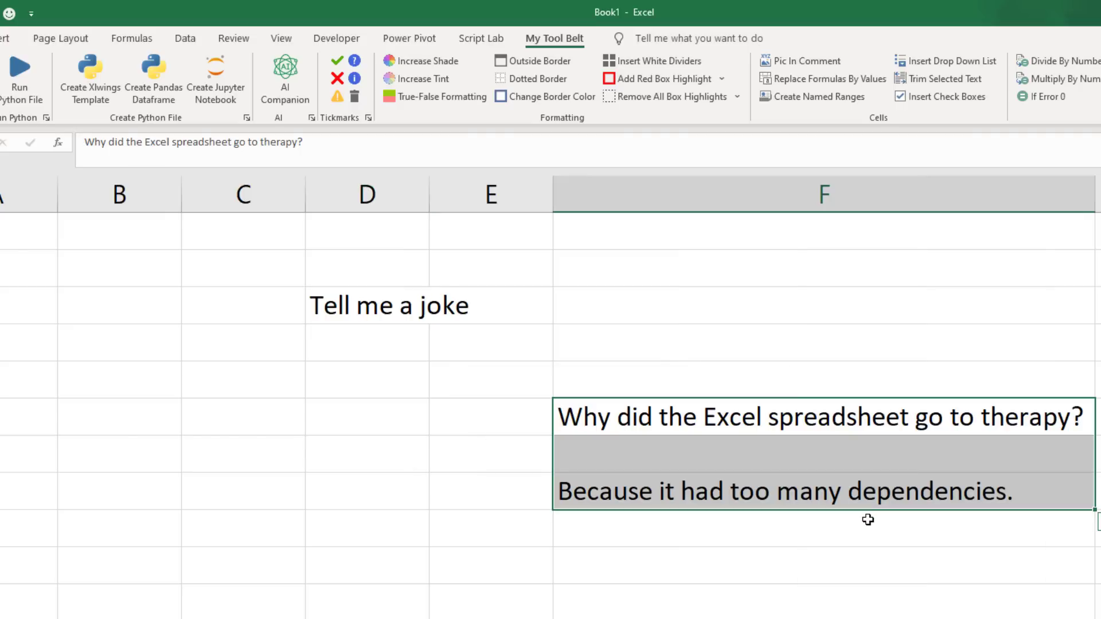
- Scroll to the AI Companion FAQ and expand the answers on cost and data safety
{"action": "scroll", "coordinate": [948, 359], "scroll_direction": "down", "scroll_amount": 2}
{"action": "scroll", "coordinate": [950, 360], "scroll_direction": "down", "scroll_amount": 3}
{"action": "scroll", "coordinate": [949, 360], "scroll_direction": "down", "scroll_amount": 3}
{"action": "scroll", "coordinate": [950, 360], "scroll_direction": "down", "scroll_amount": 2}
{"action": "scroll", "coordinate": [949, 360], "scroll_direction": "down", "scroll_amount": 8}
{"action": "scroll", "coordinate": [950, 359], "scroll_direction": "down", "scroll_amount": 6}
{"action": "scroll", "coordinate": [950, 360], "scroll_direction": "down", "scroll_amount": 6}
{"action": "scroll", "coordinate": [950, 360], "scroll_direction": "down", "scroll_amount": 3}
{"action": "scroll", "coordinate": [950, 359], "scroll_direction": "down", "scroll_amount": 5}
{"action": "scroll", "coordinate": [950, 359], "scroll_direction": "down", "scroll_amount": 8}
{"action": "scroll", "coordinate": [950, 360], "scroll_direction": "down", "scroll_amount": 10}
{"action": "scroll", "coordinate": [949, 360], "scroll_direction": "down", "scroll_amount": 12}
{"action": "scroll", "coordinate": [950, 359], "scroll_direction": "down", "scroll_amount": 10}
{"action": "scroll", "coordinate": [950, 359], "scroll_direction": "down", "scroll_amount": 10}
{"action": "scroll", "coordinate": [949, 360], "scroll_direction": "down", "scroll_amount": 10}
{"action": "scroll", "coordinate": [949, 359], "scroll_direction": "down", "scroll_amount": 8}
{"action": "scroll", "coordinate": [949, 360], "scroll_direction": "down", "scroll_amount": 8}
{"action": "scroll", "coordinate": [949, 360], "scroll_direction": "down", "scroll_amount": 8}
{"action": "scroll", "coordinate": [950, 359], "scroll_direction": "down", "scroll_amount": 7}
{"action": "scroll", "coordinate": [950, 360], "scroll_direction": "down", "scroll_amount": 2}
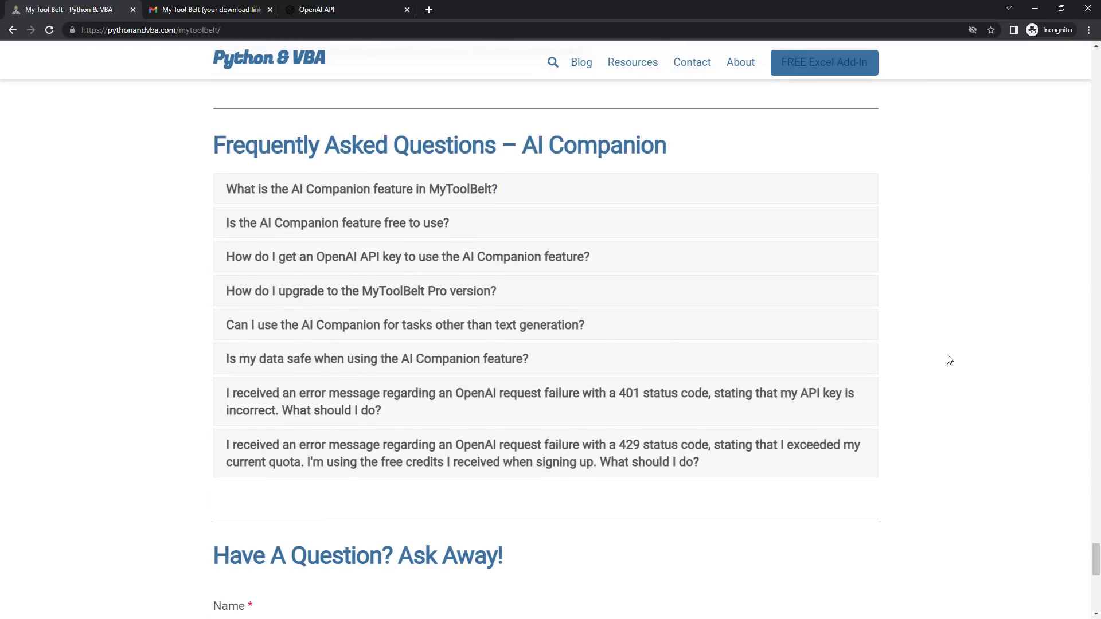
{"action": "left_click", "coordinate": [756, 232]}
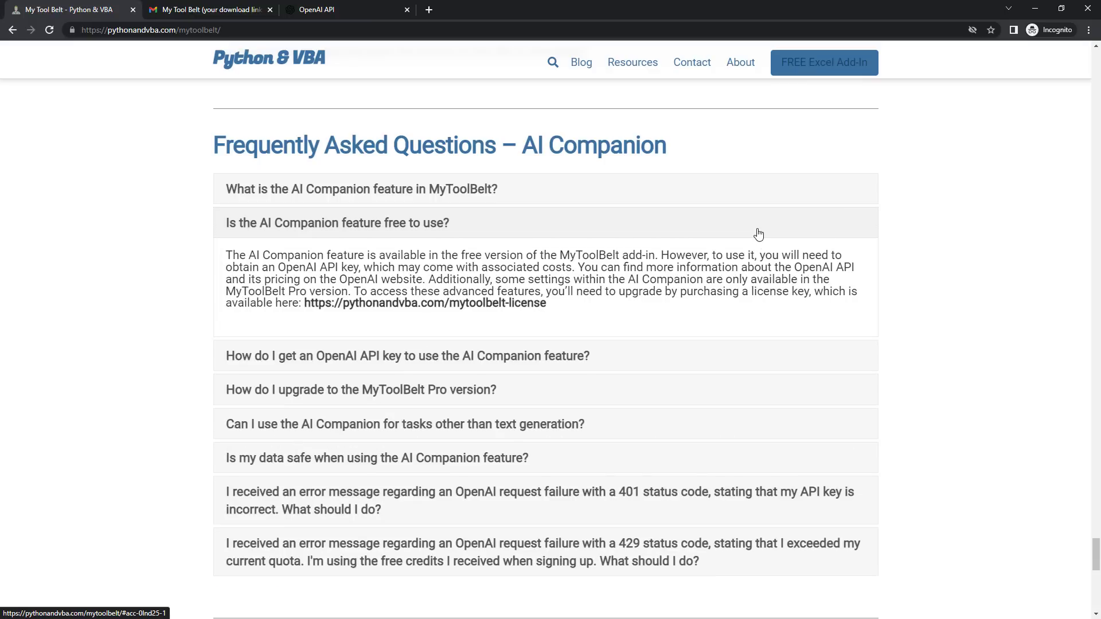
{"action": "left_click", "coordinate": [768, 457]}
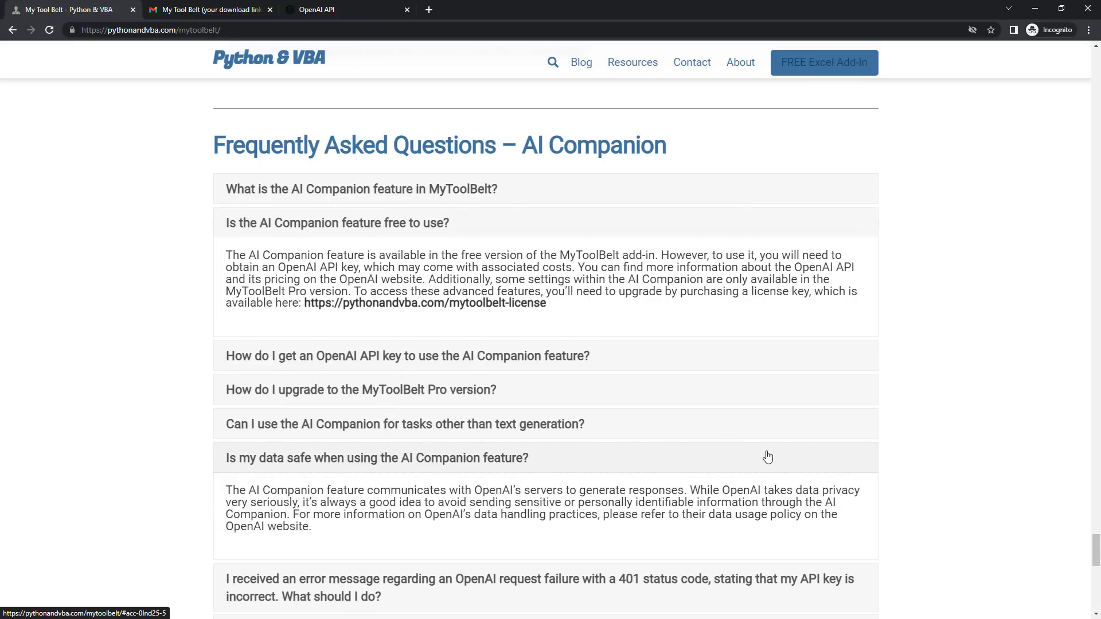
- Expand the FAQ answers on the 401 API key error and the 429 quota error
{"action": "scroll", "coordinate": [765, 458], "scroll_direction": "down", "scroll_amount": 3}
{"action": "scroll", "coordinate": [767, 457], "scroll_direction": "down", "scroll_amount": 2}
{"action": "left_click", "coordinate": [859, 317]}
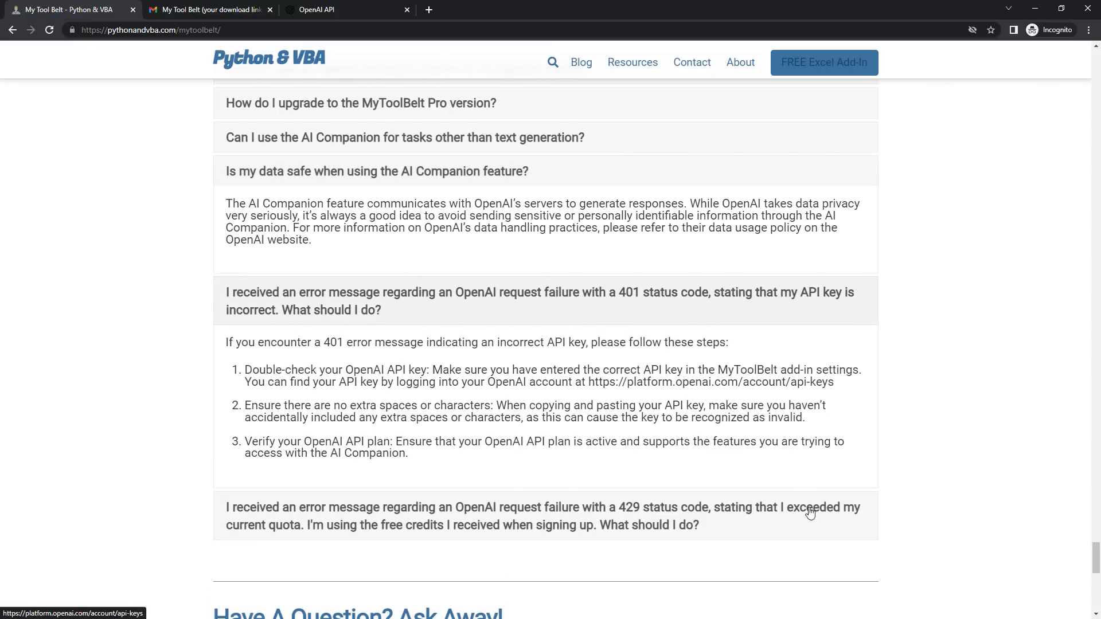
{"action": "left_click", "coordinate": [810, 516]}
{"action": "scroll", "coordinate": [814, 522], "scroll_direction": "down", "scroll_amount": 3}
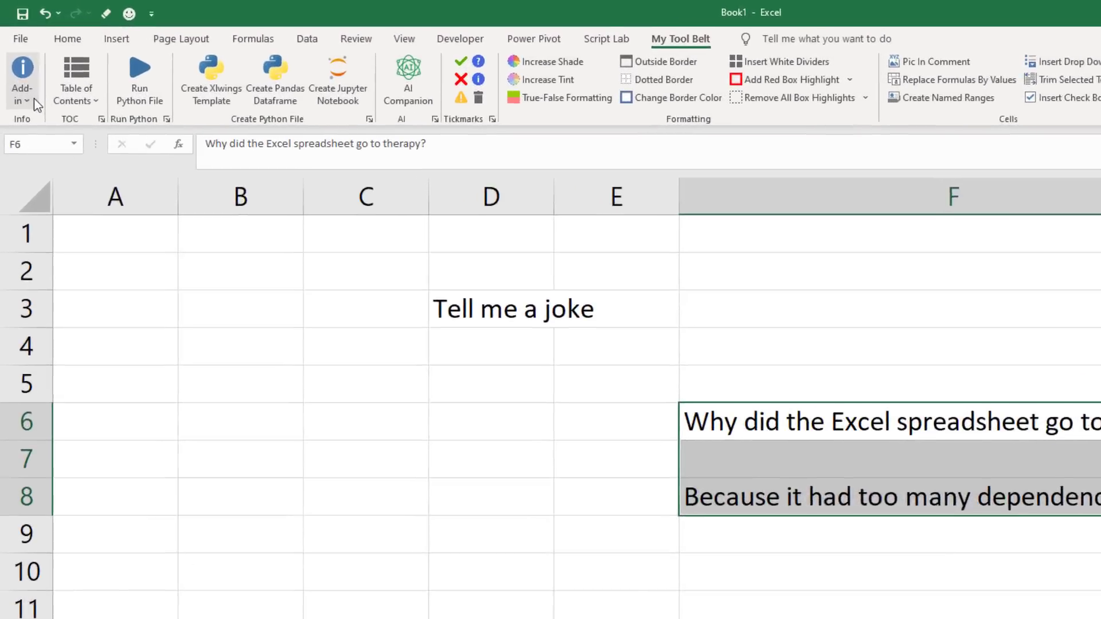
- Open the Suggestions form from the My Tool Belt Add-in menu
{"action": "left_click", "coordinate": [23, 70]}
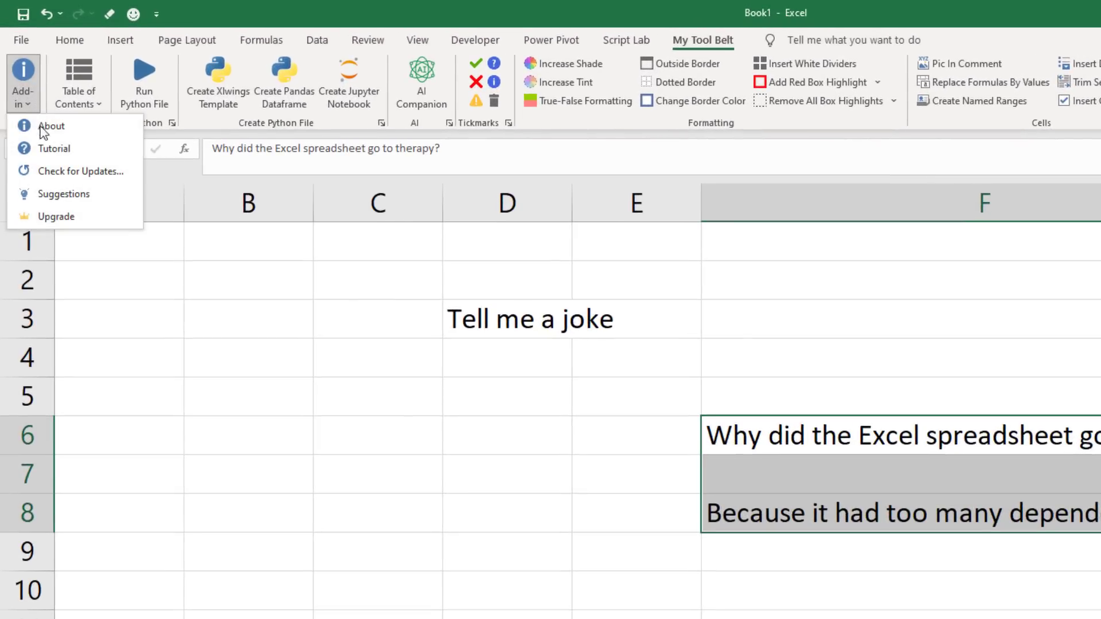
{"action": "left_click", "coordinate": [64, 195]}
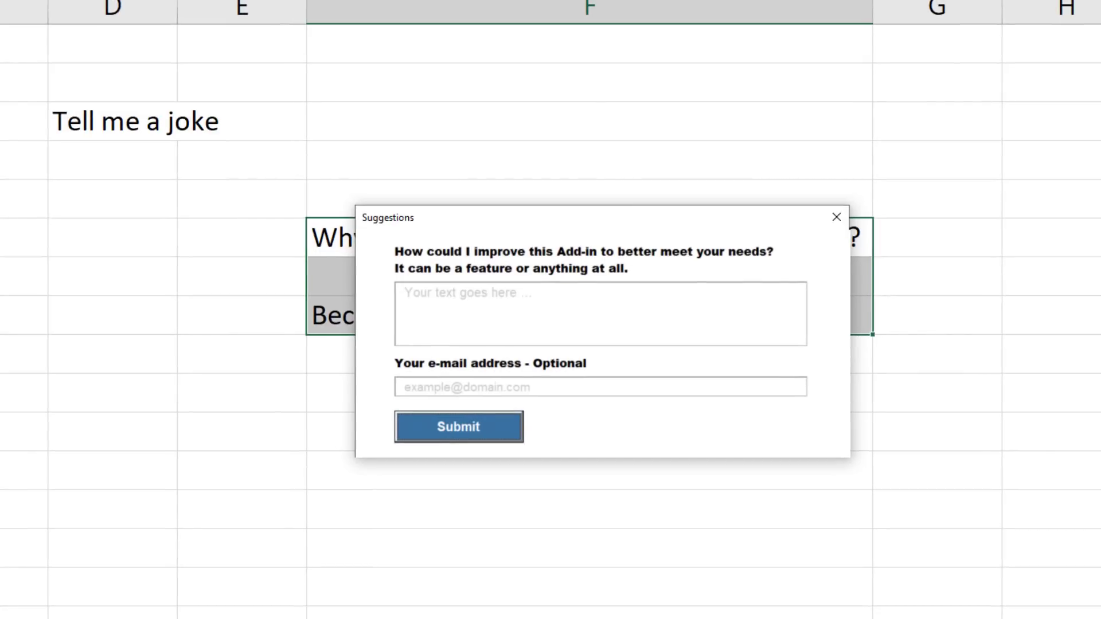